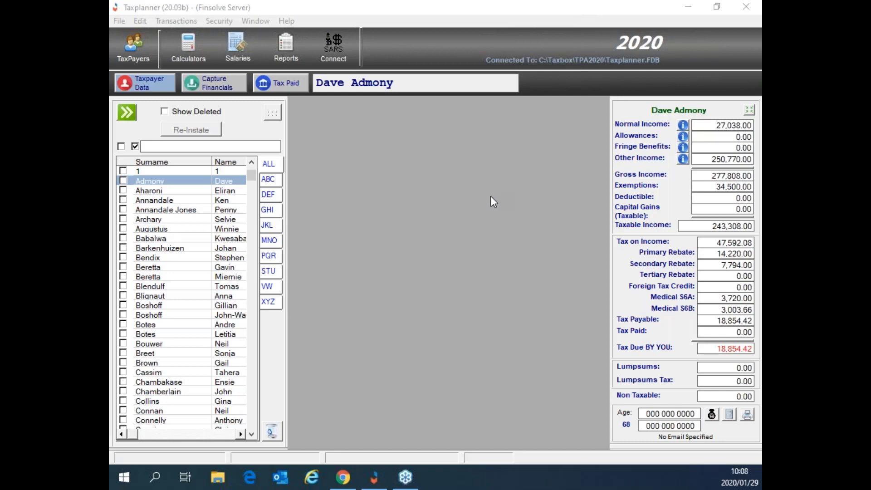
Step: Open the '...' Options menu above the 2020 taxpayer list
click(274, 117)
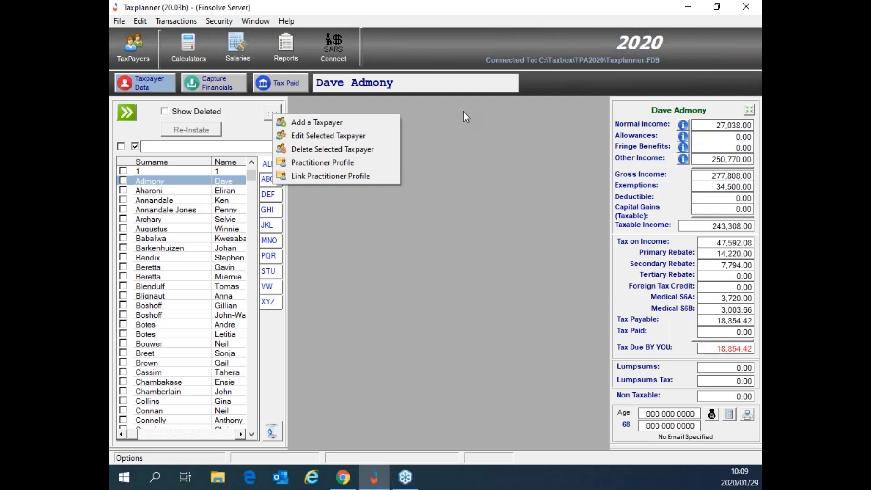
Step: Choose 'Add a Taxpayer' to open a blank personal-details form
click(343, 124)
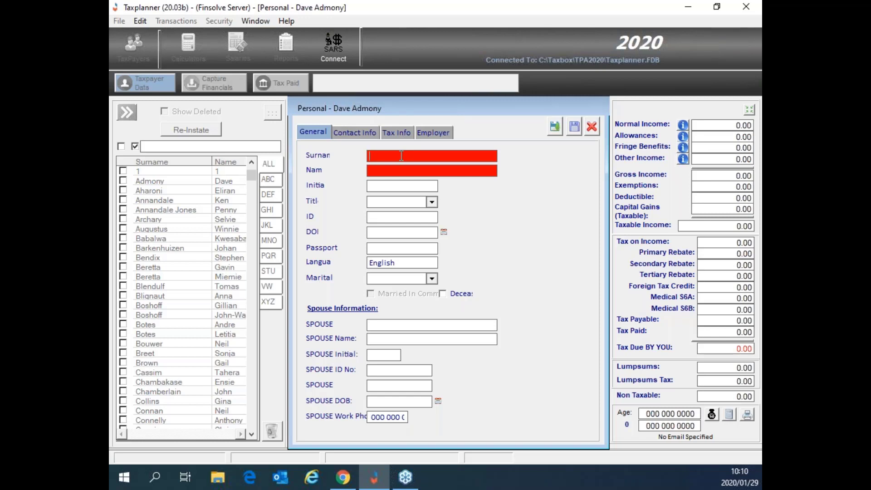
Step: Enter the taxpayer's surname, first name and single-letter initial, and choose title Mr
click(408, 171)
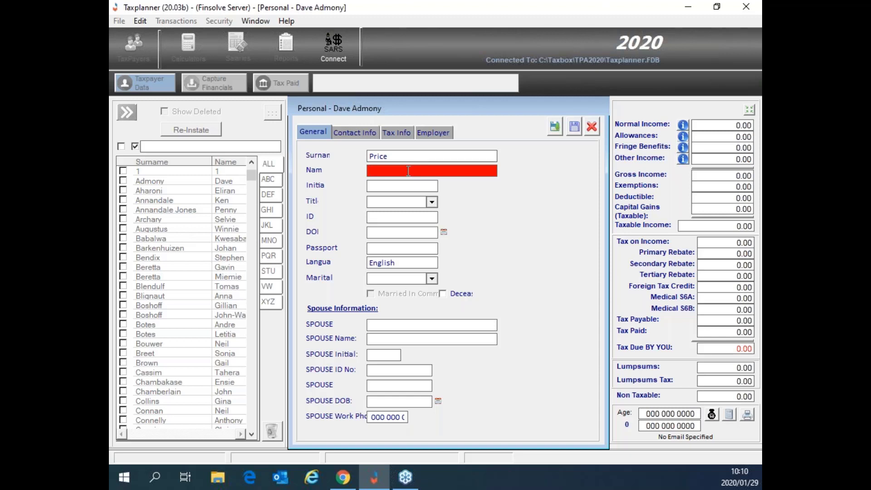
key(Tab)
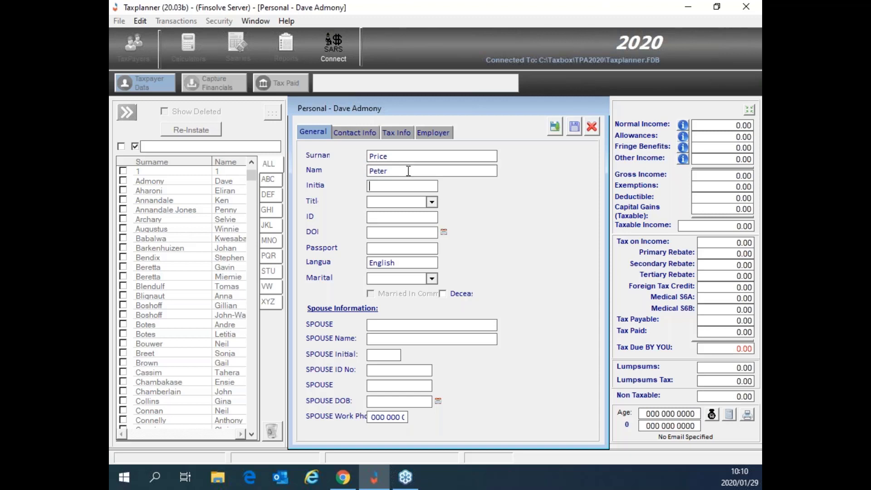
text(P)
key(Tab)
key(m)
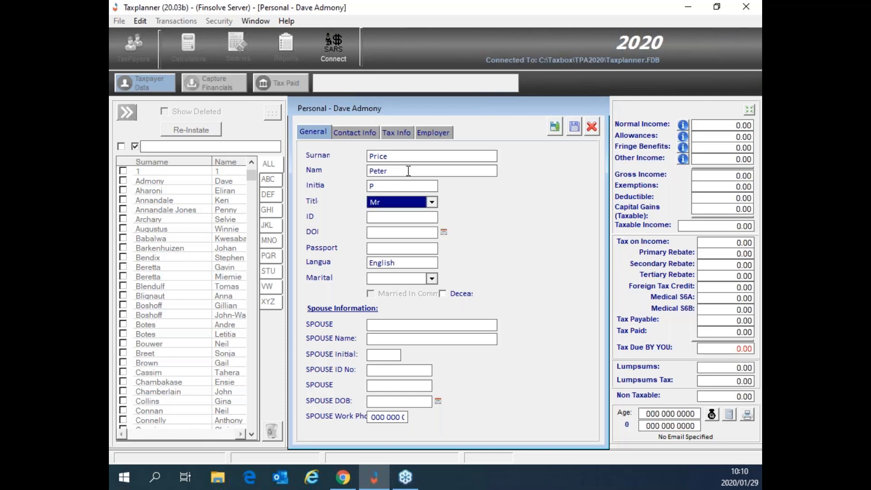
key(Tab)
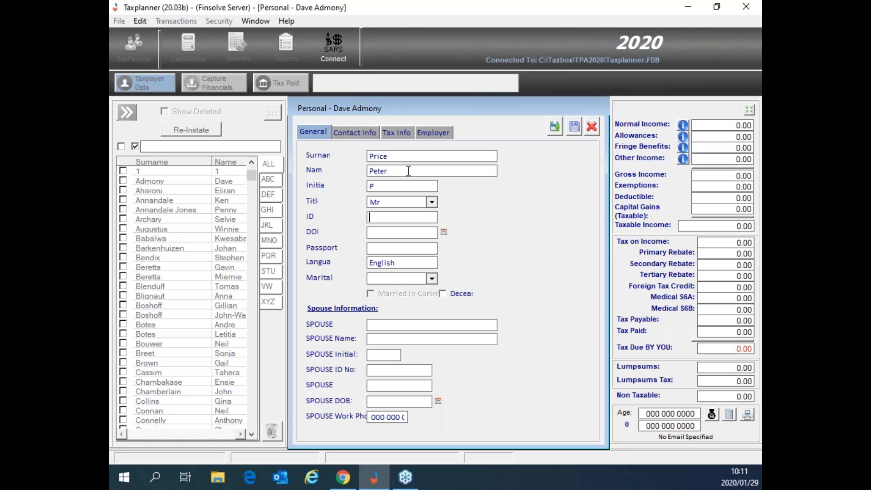
Step: Enter the taxpayer's ID number, auto-filling the birth date, and set marital status to Married
key(Tab)
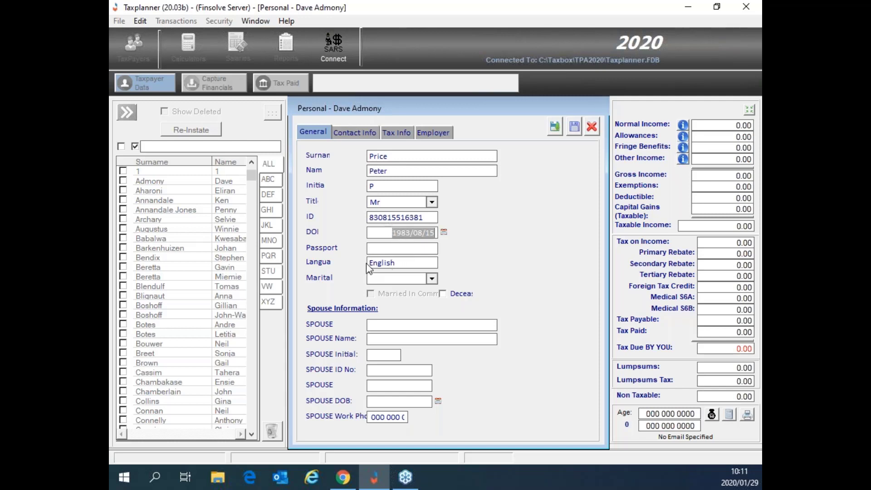
click(432, 278)
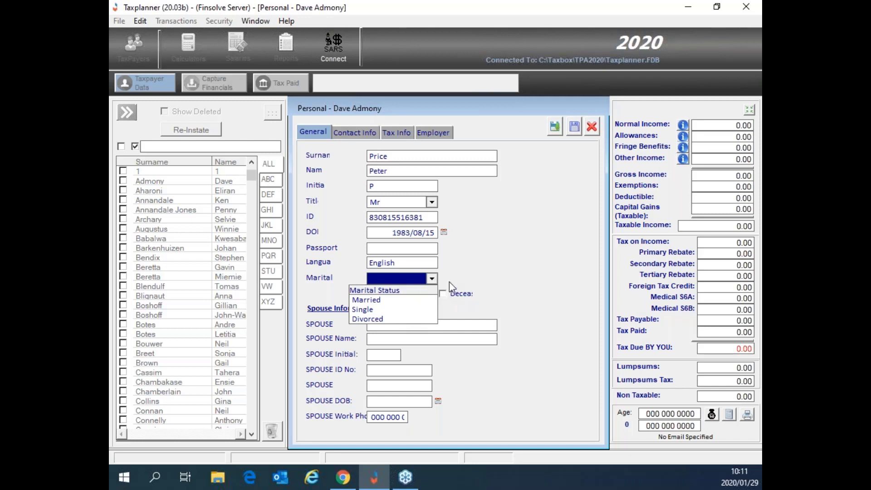
click(387, 300)
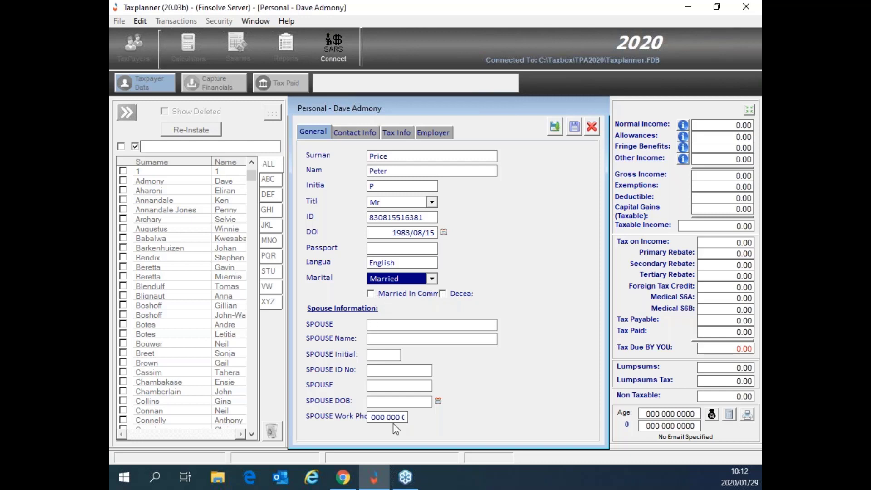
click(354, 136)
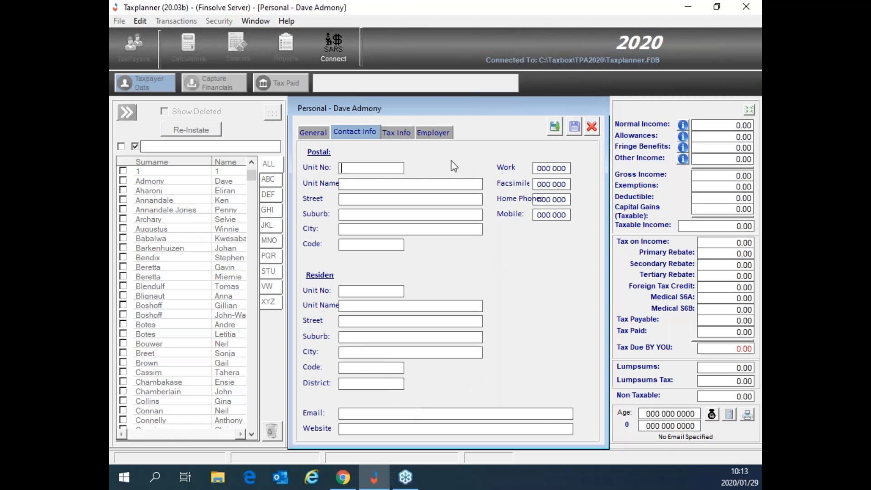
Step: On the Tax Info page for tax year 2020, replace the placeholder with the taxpayer's tax reference number
click(402, 136)
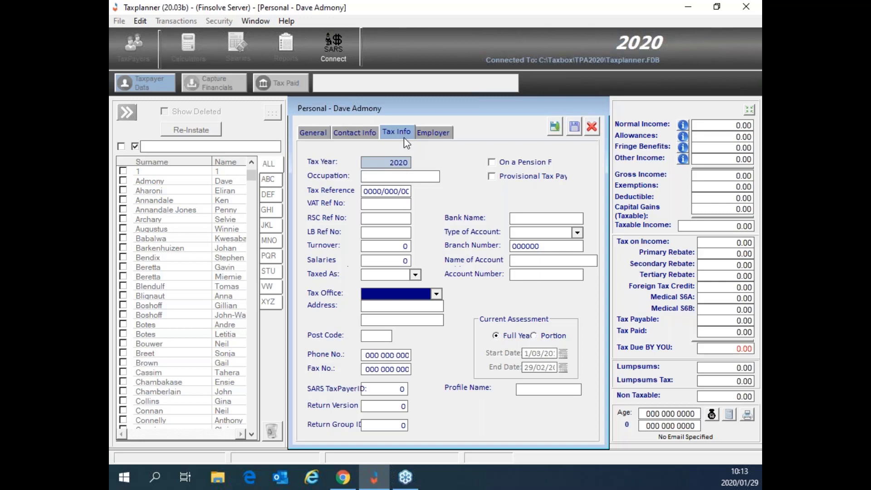
click(393, 162)
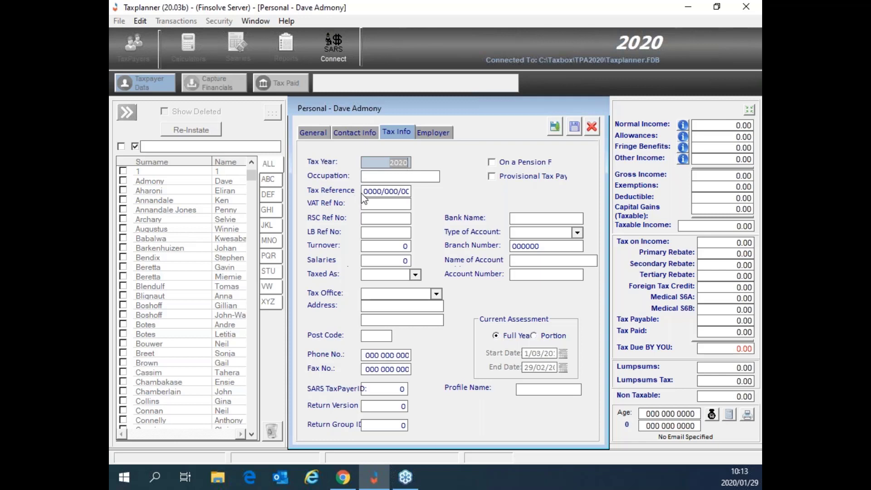
drag(364, 194, 417, 197)
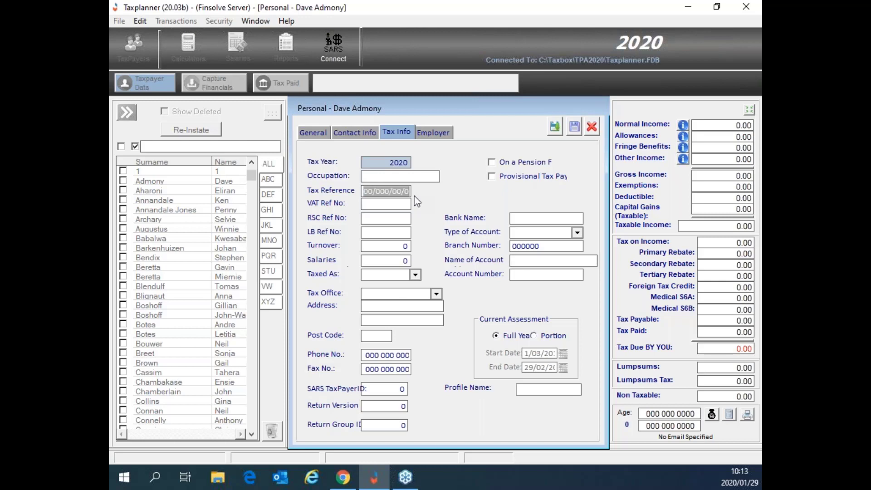
text(1234)
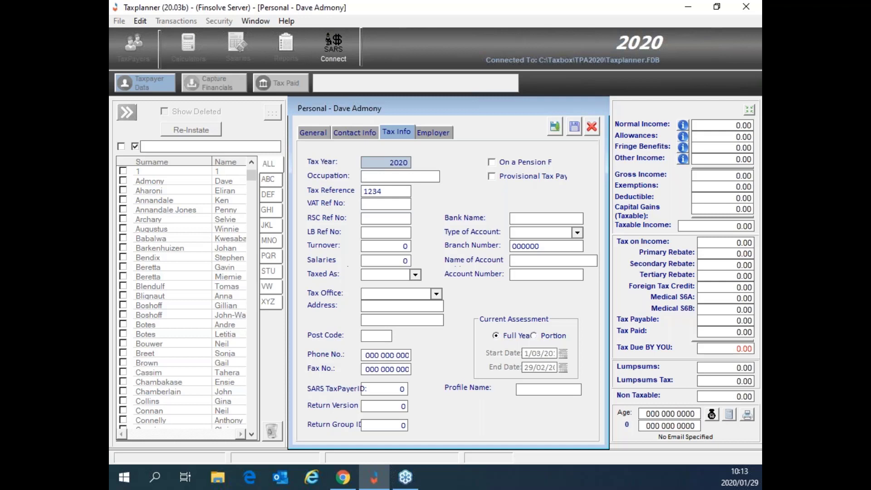
text(/567/89/0)
Step: Save the new taxpayer with Save Data & Close, returning to the taxpayer list
click(438, 132)
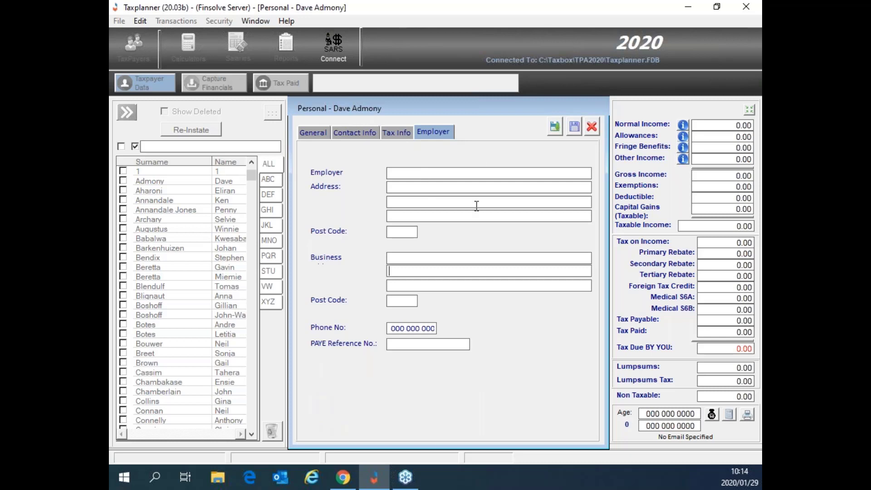
click(554, 127)
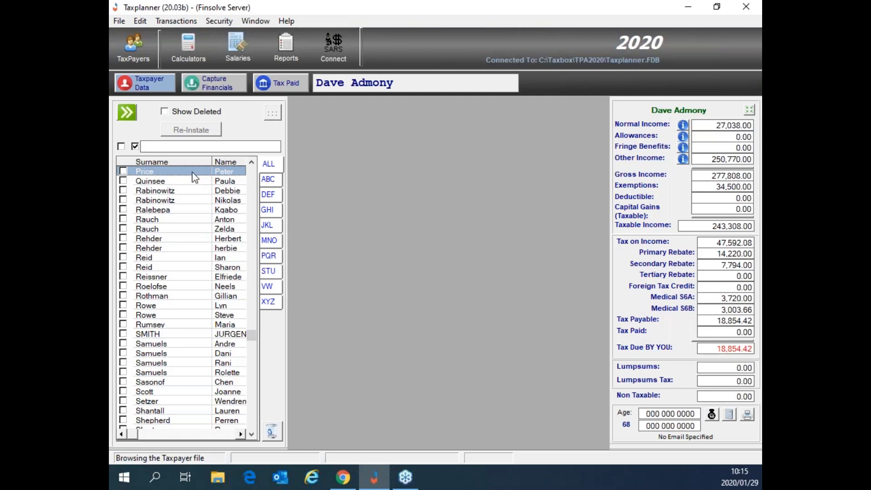
Step: Make the newly added taxpayer at the top of the list the active record
click(187, 173)
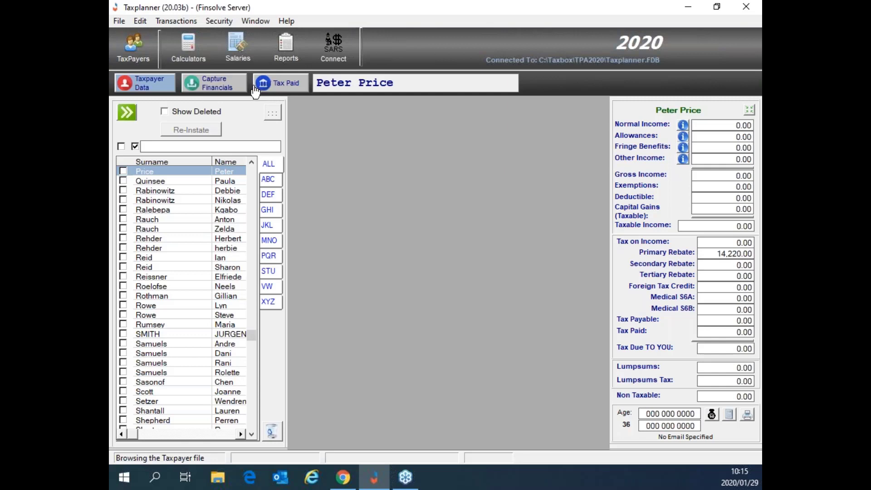
Step: Open the Capture Financials window for the new taxpayer
click(207, 91)
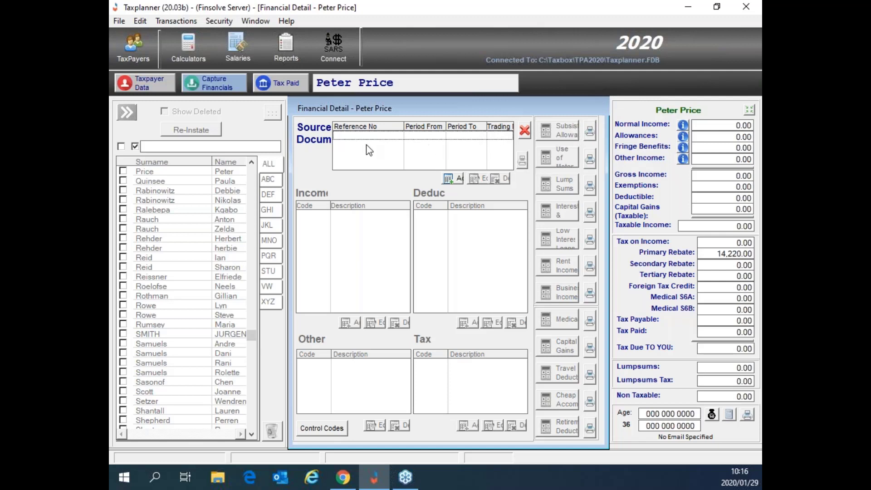
Step: Create a source document with company name Exclusive Builders for 01/03/2019 to 29/02/2020
click(451, 180)
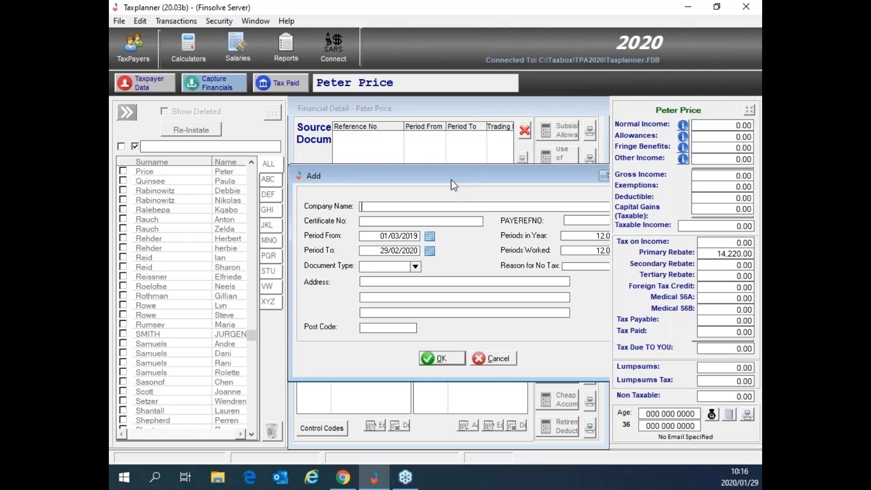
text(Exclusive Builders)
click(368, 218)
click(417, 207)
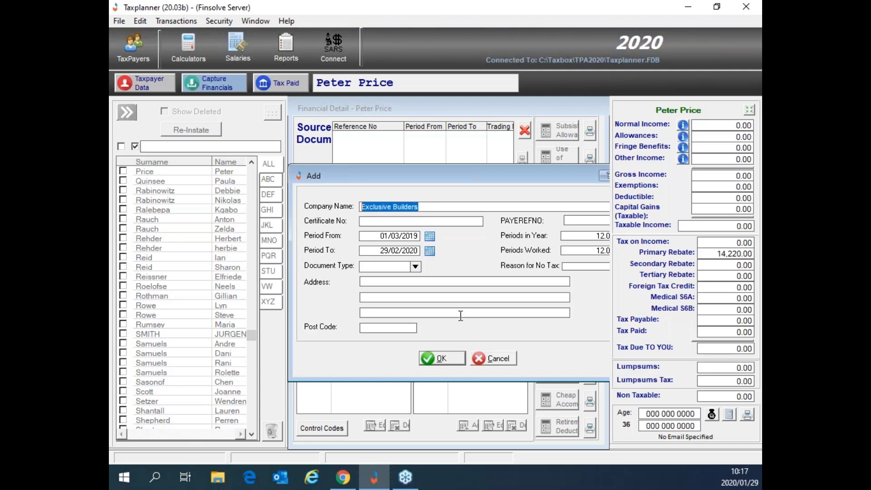
click(442, 358)
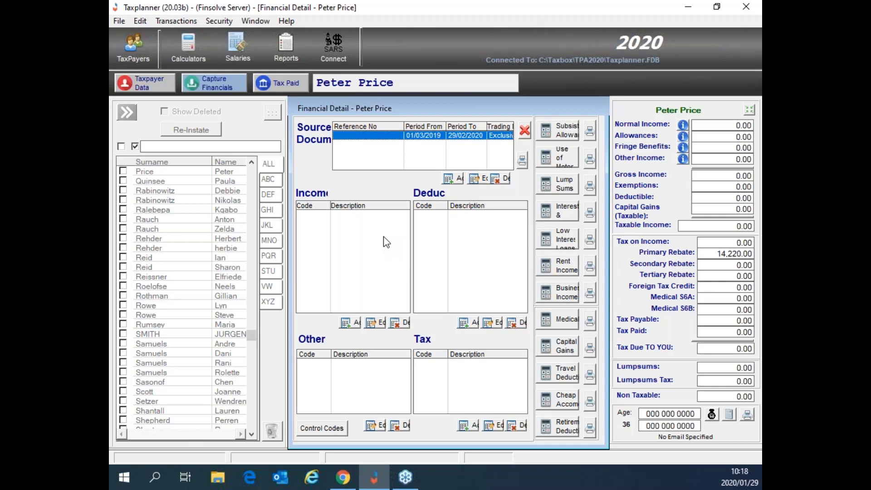
Step: Open the Add a Code dialog from the Income section
click(359, 227)
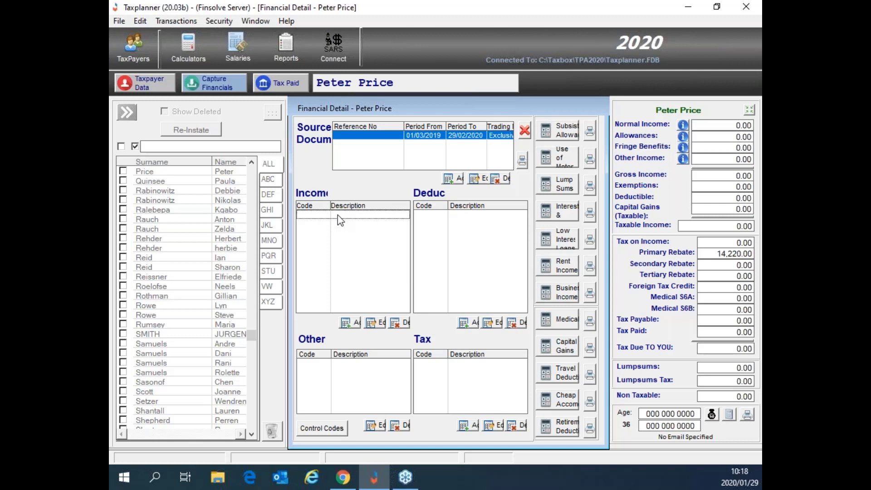
click(354, 324)
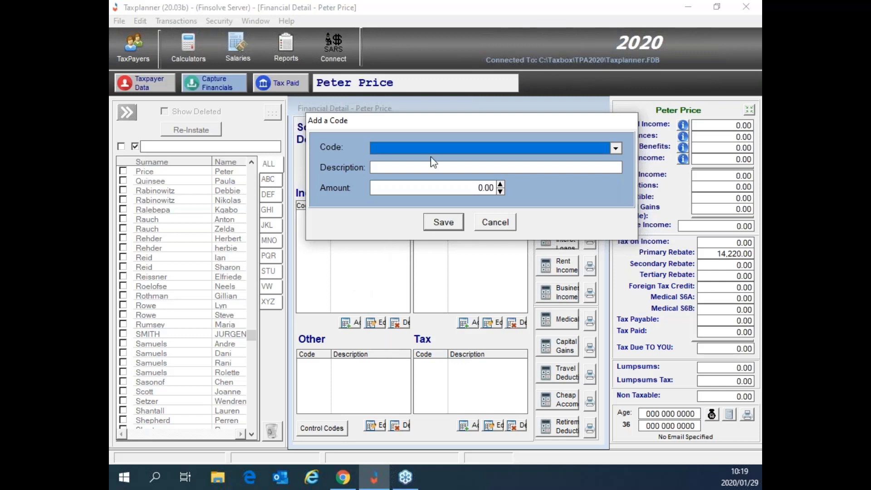
Step: Choose income code 3601 Income - Taxable (Salaries/Wages) and enter an amount of 200000
click(615, 149)
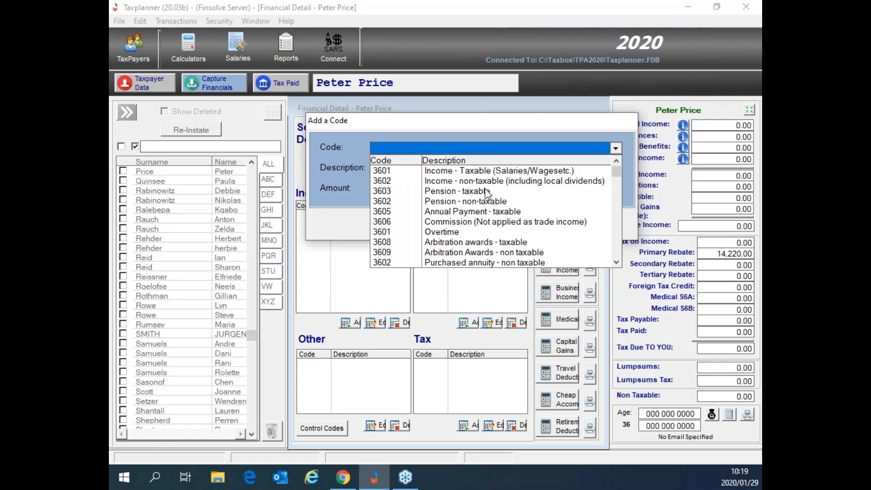
scroll(487, 193, down, 5)
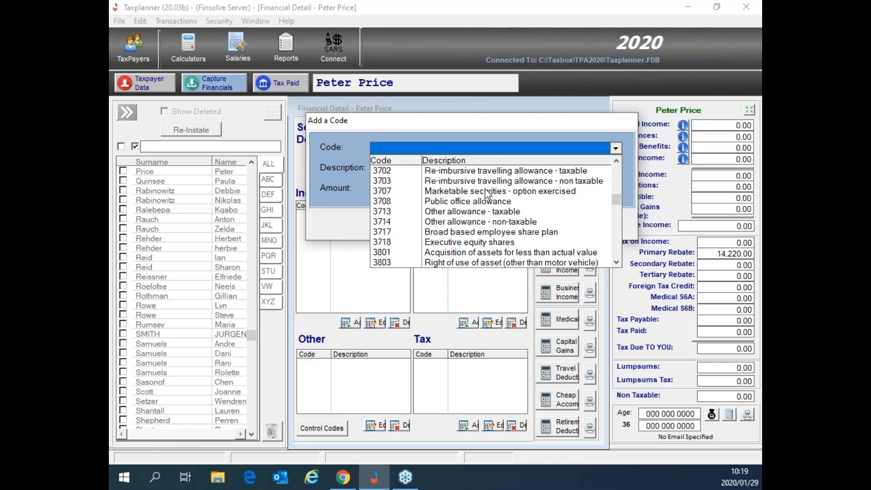
scroll(487, 192, down, 6)
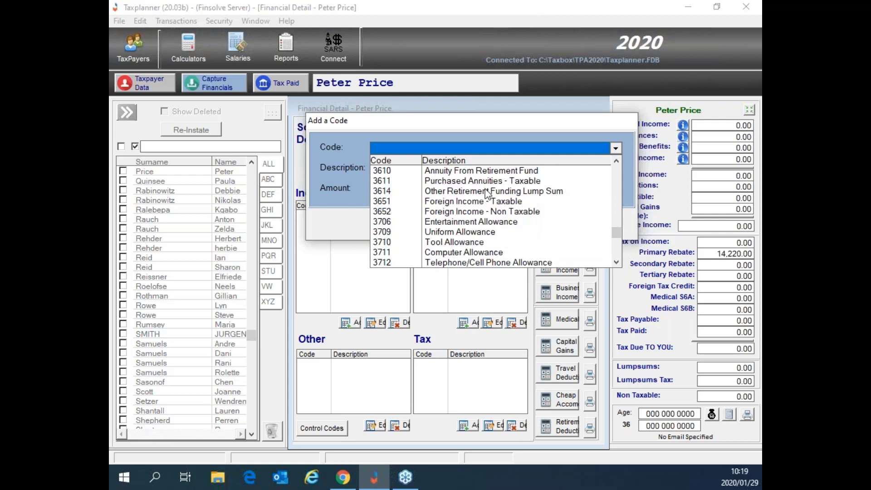
scroll(486, 193, down, 3)
scroll(478, 213, up, 3)
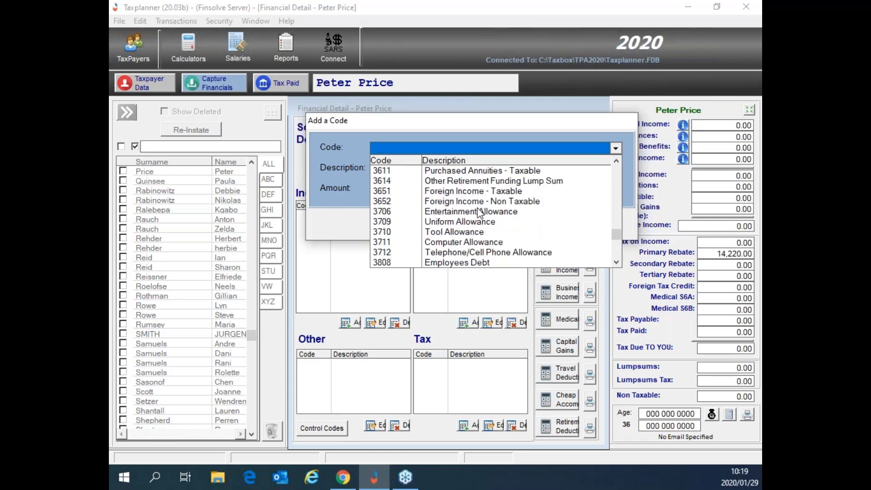
scroll(479, 213, up, 10)
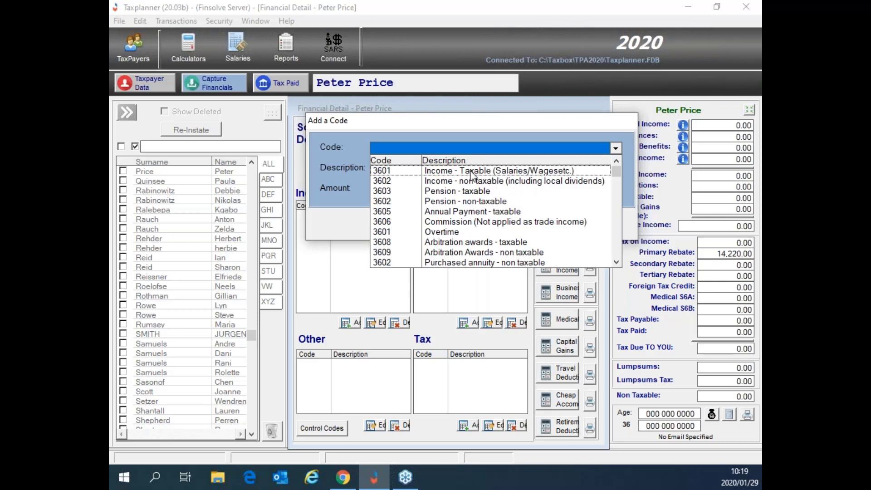
click(472, 175)
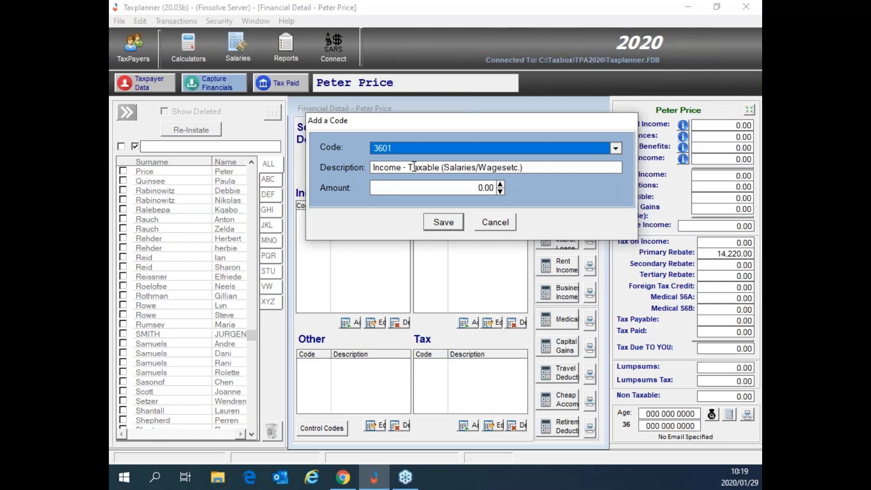
click(459, 184)
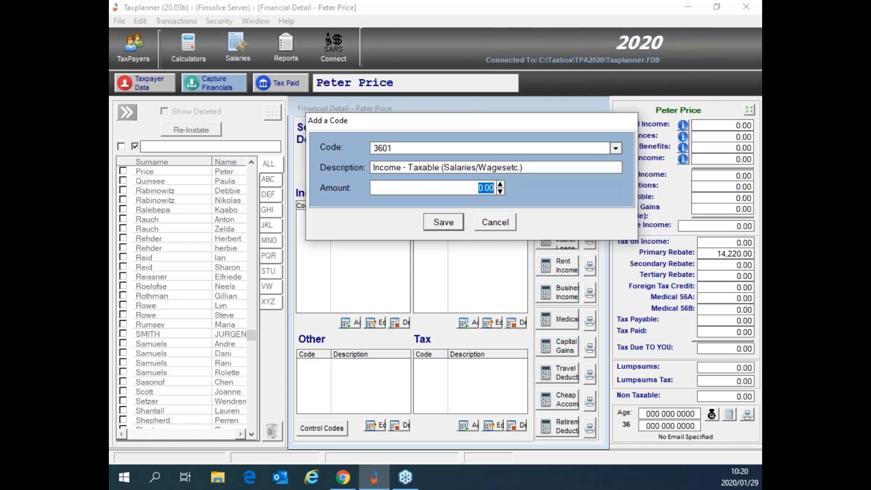
text(200000)
Step: Save the 3601 salary entry and review Normal Income, Tax on Income, Primary Rebate, Tax Payable and Tax Paid
click(451, 223)
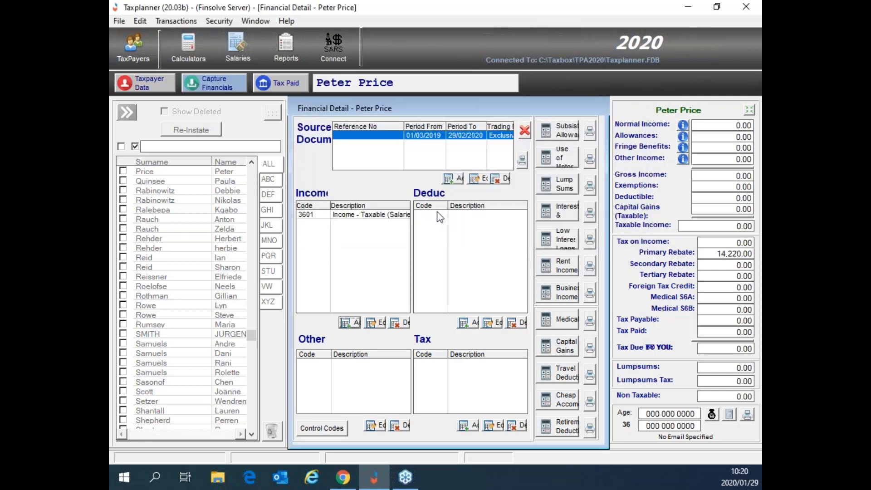
click(361, 219)
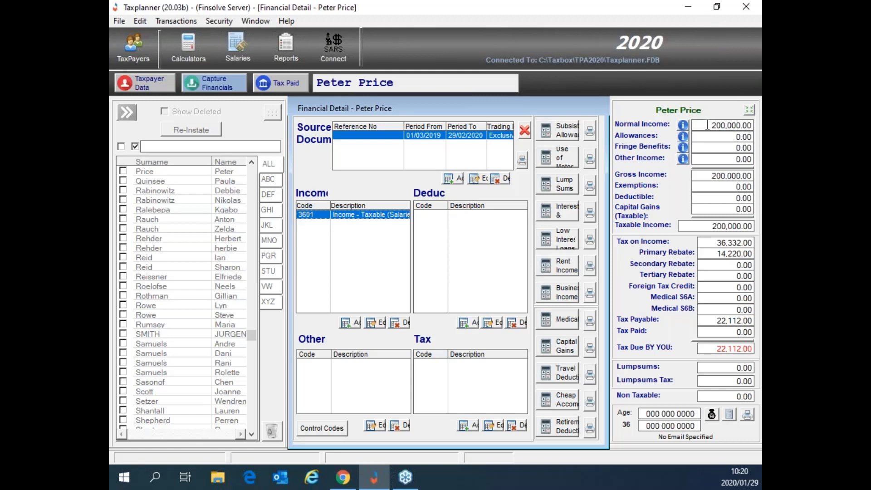
drag(706, 125, 752, 130)
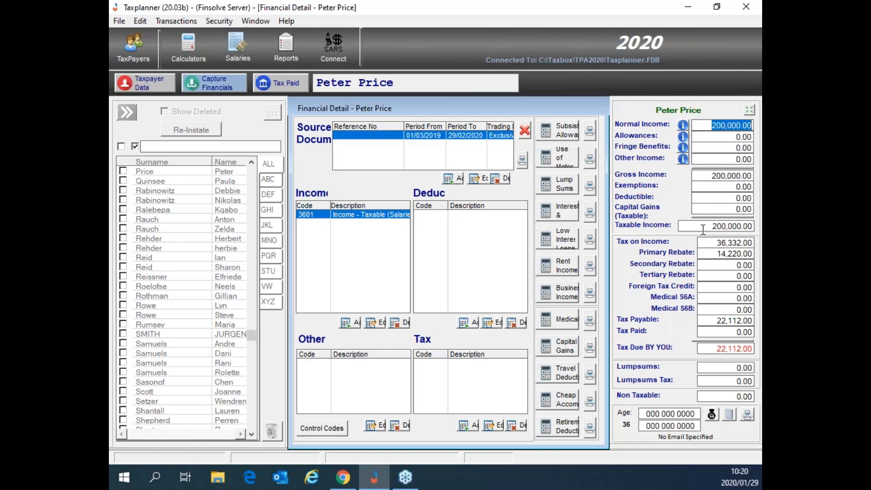
drag(714, 245, 751, 246)
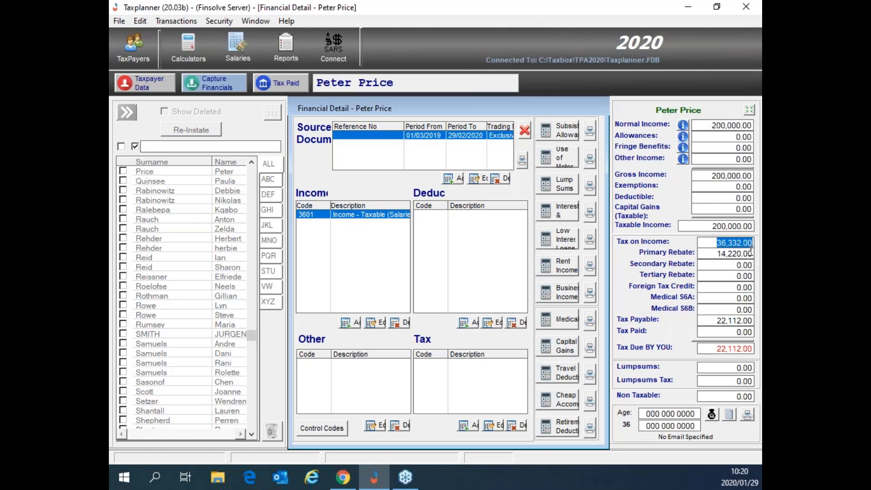
drag(714, 254, 754, 257)
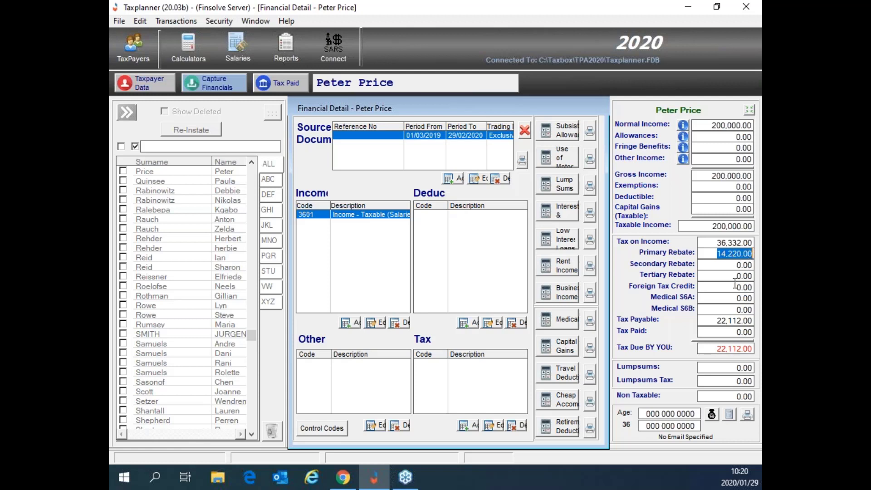
drag(718, 320, 753, 320)
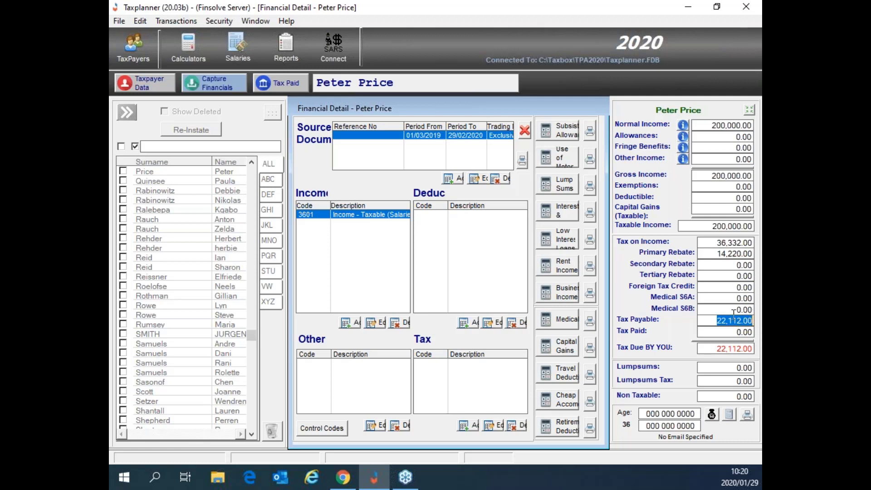
drag(727, 332, 749, 331)
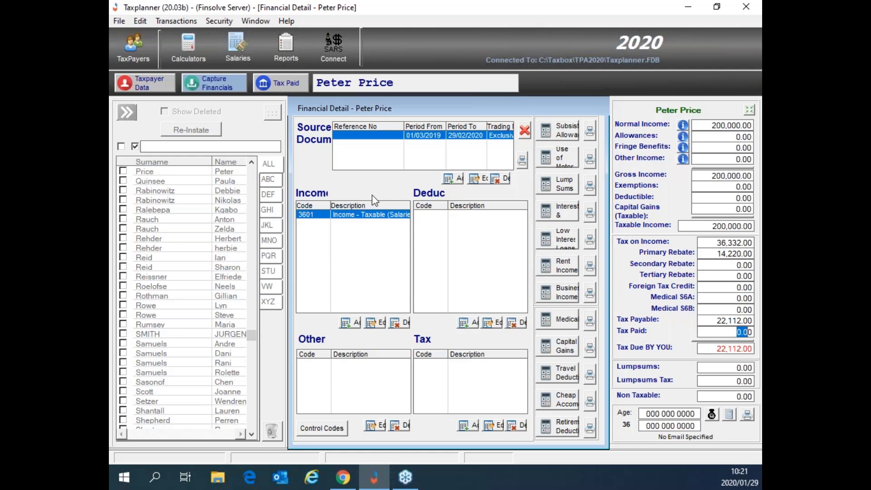
Step: Add and save a 3606 Commission income entry with an amount of 20000
click(351, 326)
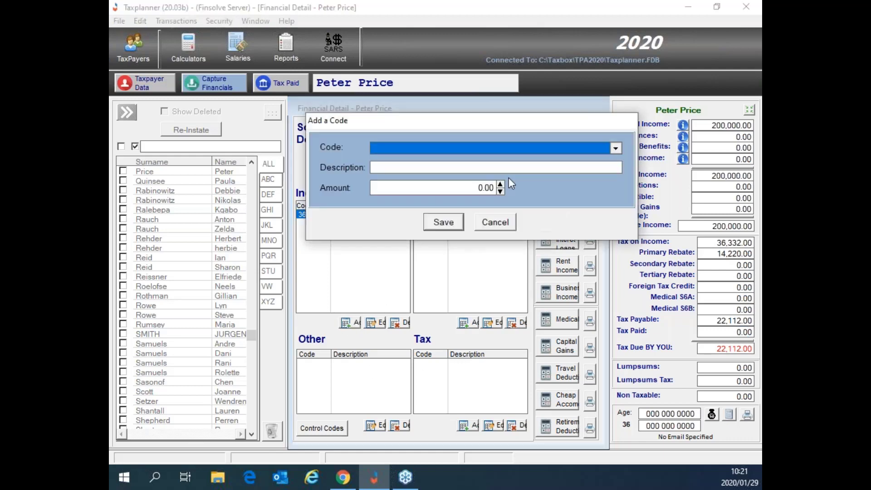
click(501, 150)
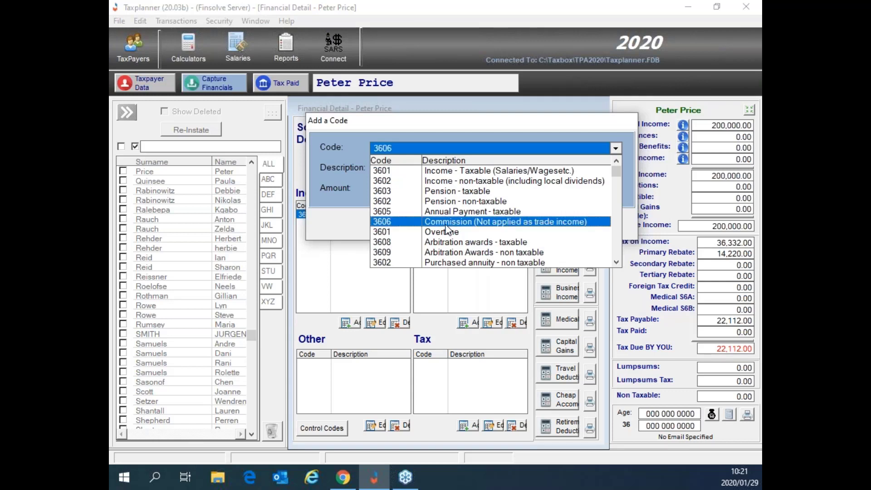
click(447, 222)
click(466, 191)
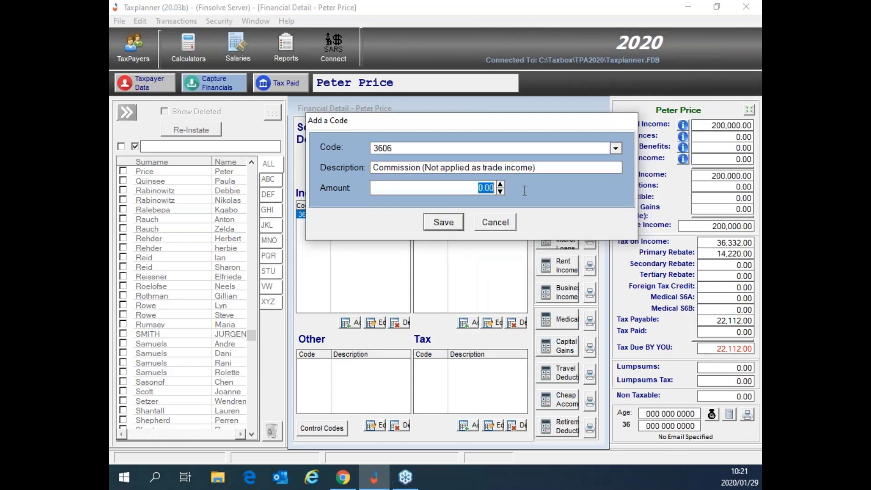
text(20000)
key(Return)
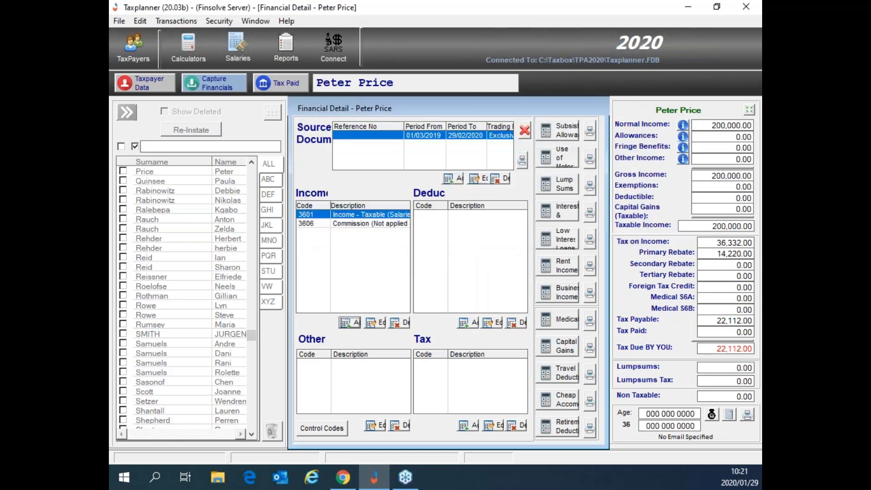
click(360, 227)
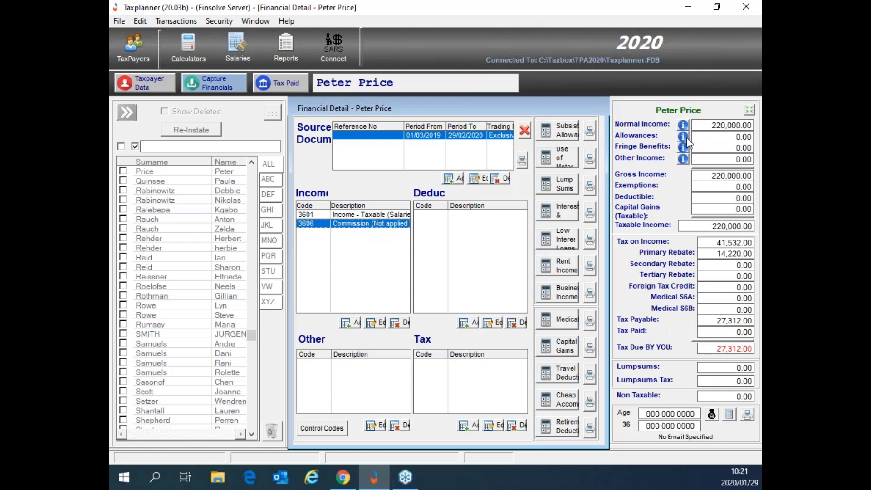
drag(709, 126, 756, 131)
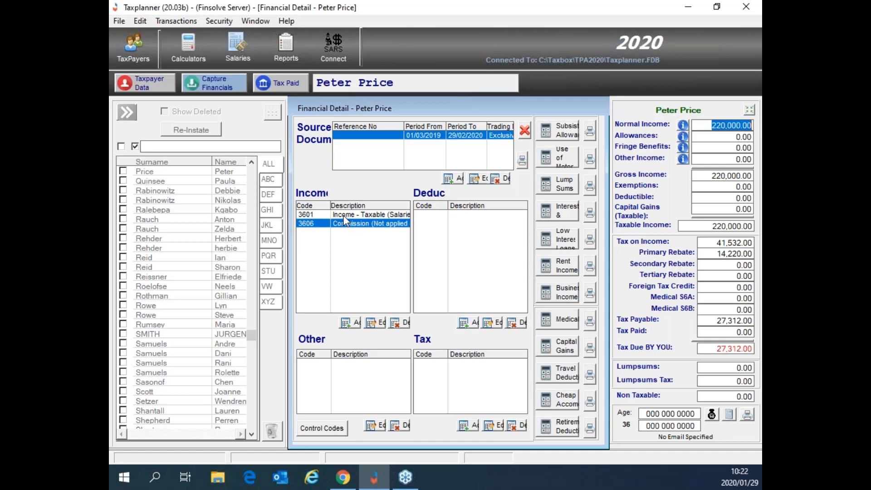
click(345, 215)
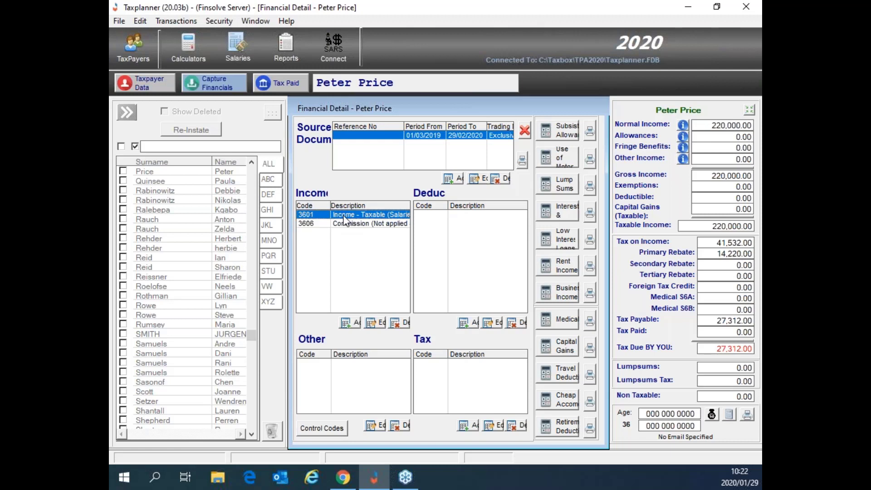
Step: Change the 3601 salary amount from 200,000 to 2,000,000 and check Normal Income of 2,020,000.00
click(375, 325)
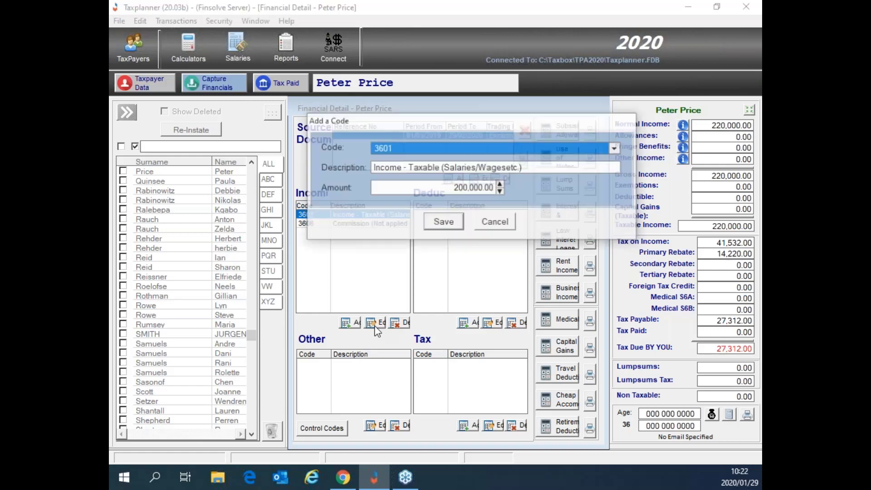
click(445, 189)
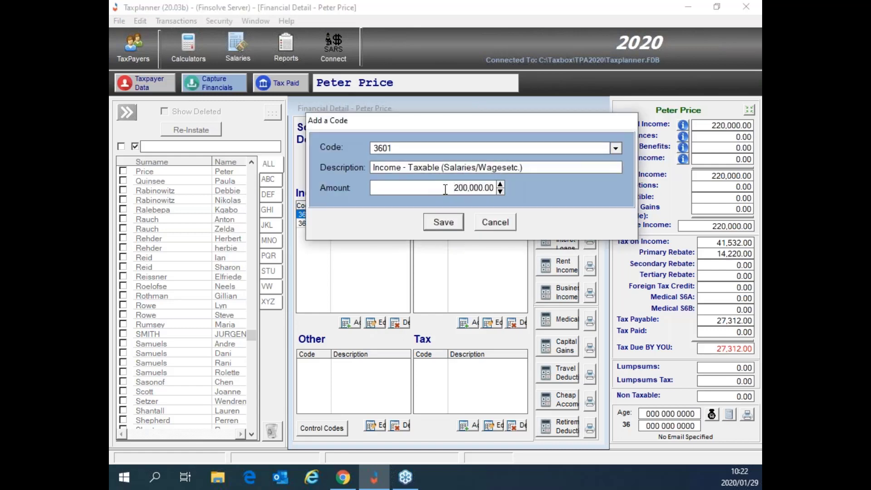
drag(445, 189, 467, 196)
key(Right)
key(Right)
key(Right)
key(Right)
text(0)
key(Return)
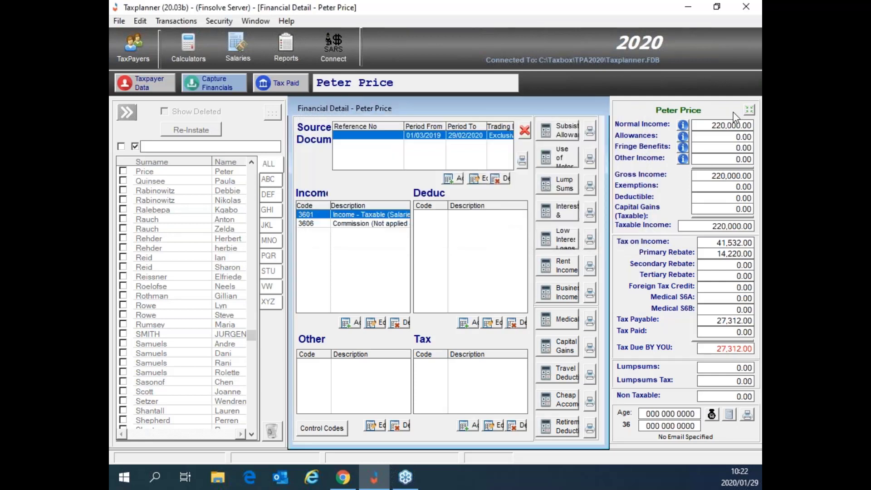
click(382, 225)
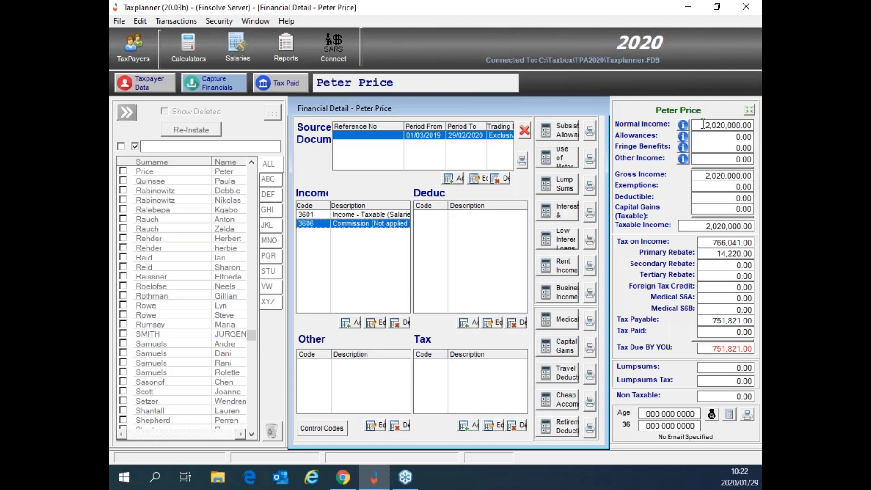
drag(702, 125, 759, 136)
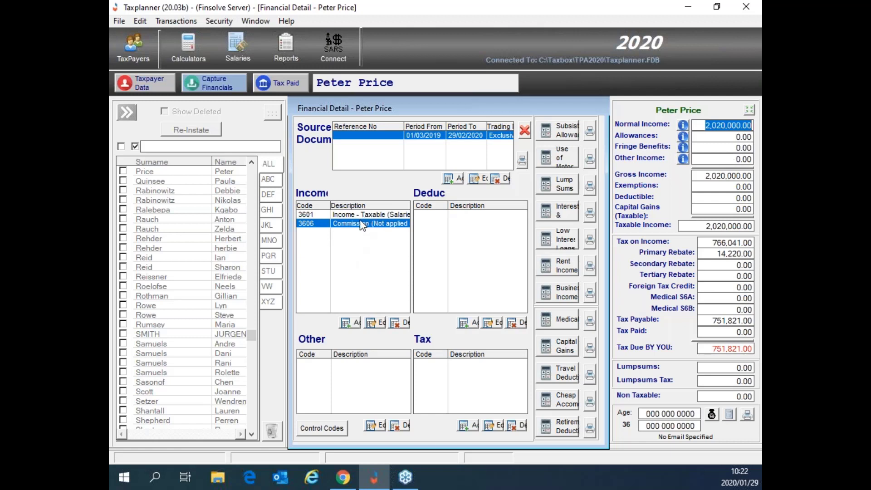
Step: Delete the 3606 commission income line and confirm the removal
click(359, 228)
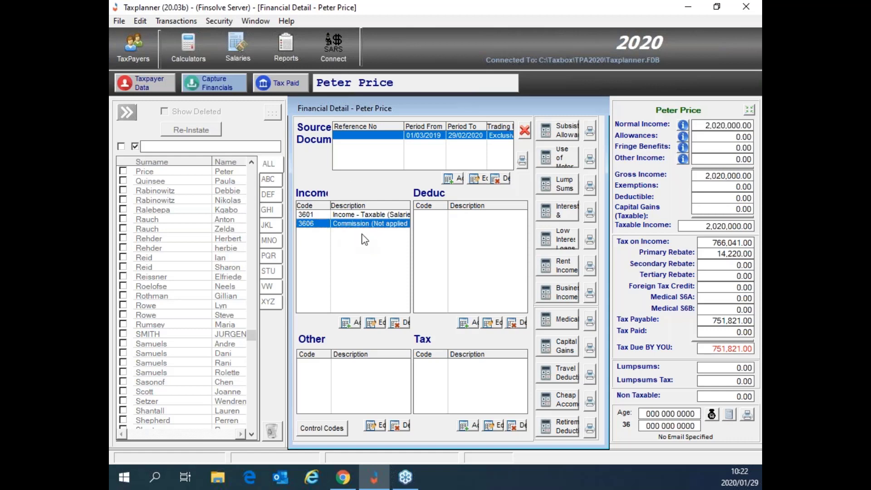
click(397, 322)
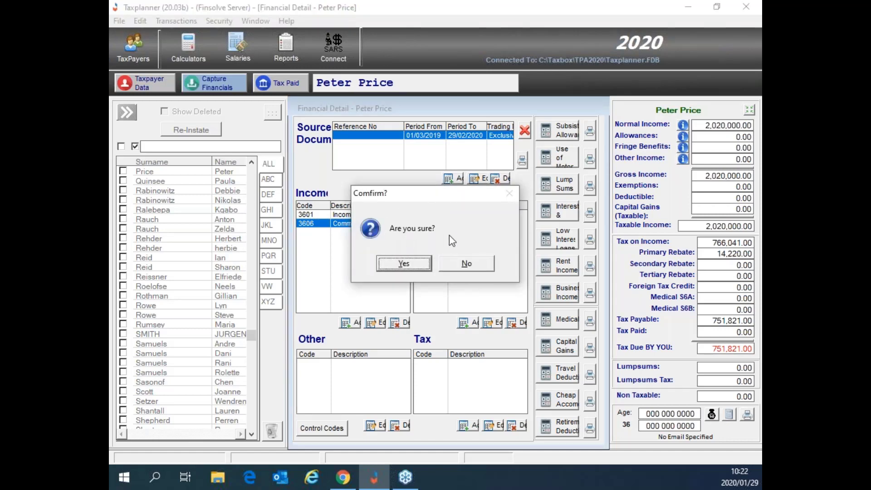
click(401, 262)
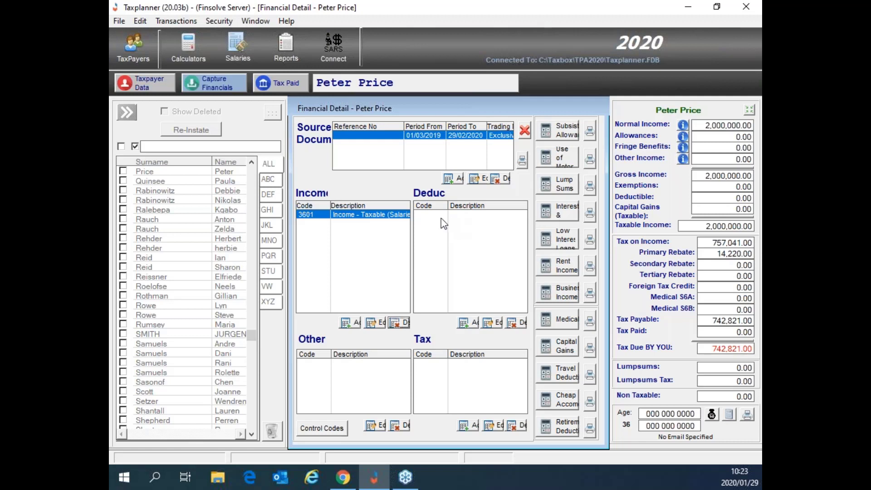
click(437, 221)
Step: Enter Momentum as the medical scheme description and fill in the membership number
click(565, 327)
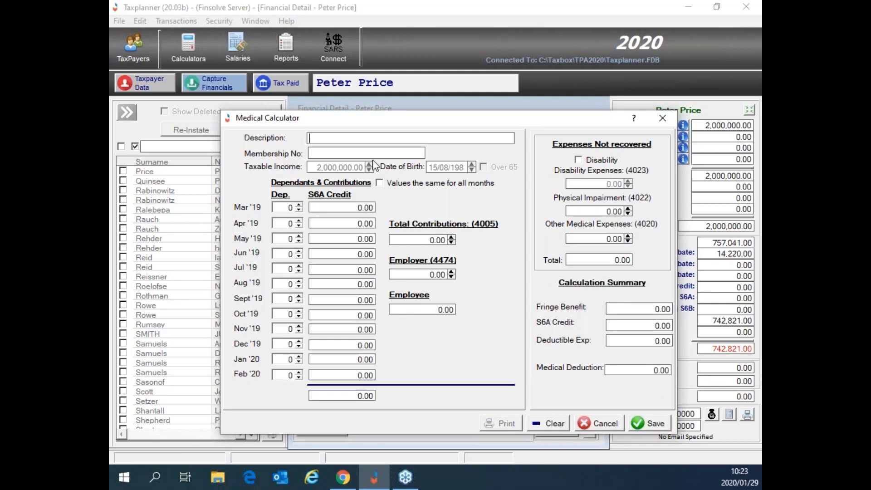
click(318, 138)
text(Moment)
text(um)
text(M)
text(123)
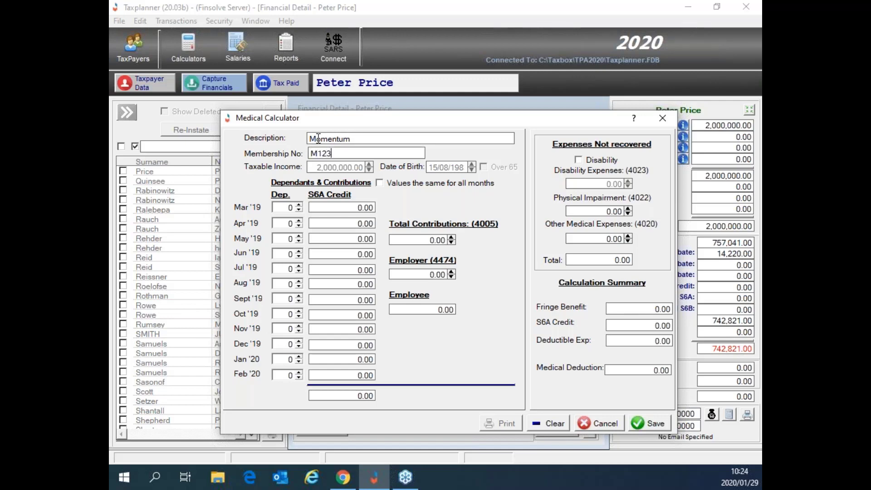
text(456)
Step: Enter 120,000.00 total contributions and 5 dependants for March 2019, applied to all months
click(411, 239)
text(120000)
key(Tab)
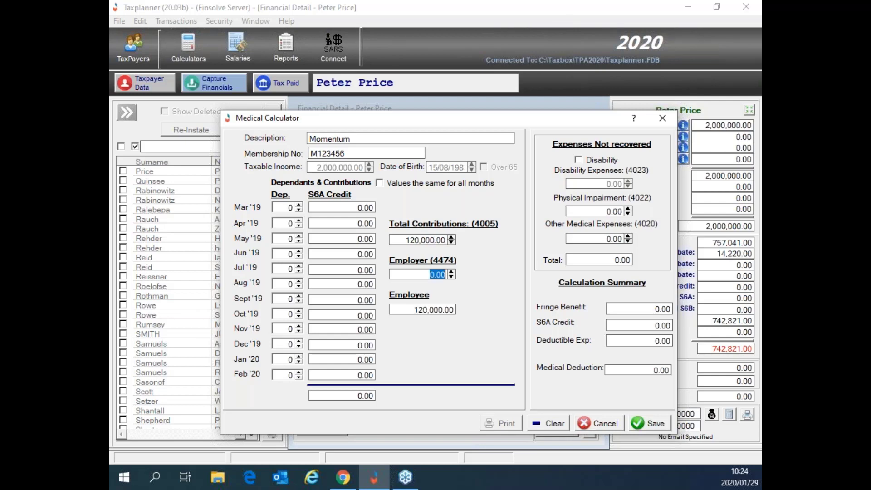
click(299, 205)
click(299, 205)
click(299, 205)
click(299, 205)
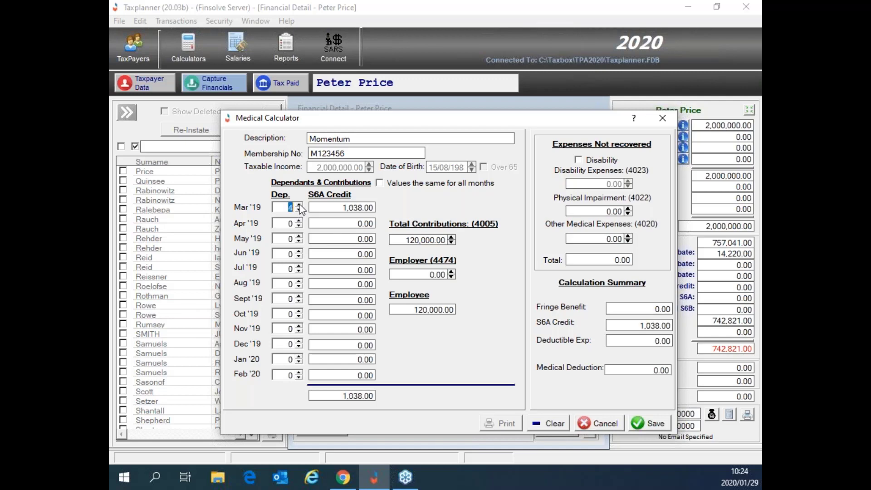
click(299, 205)
click(380, 183)
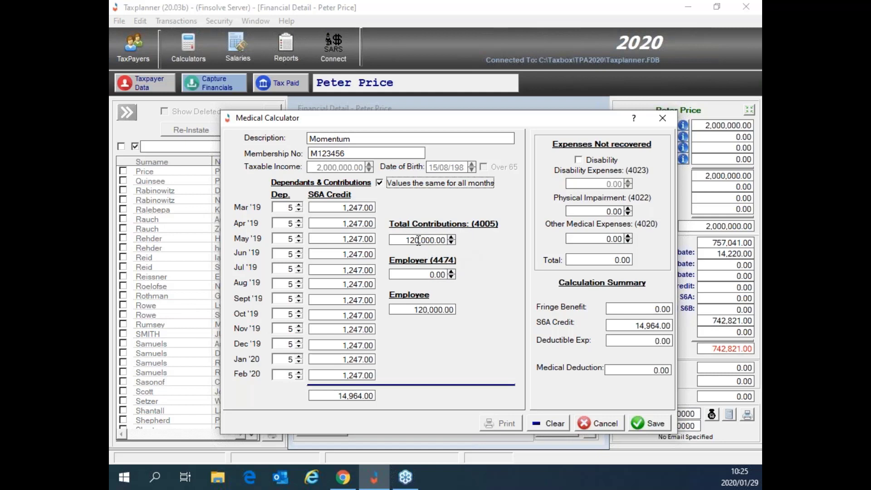
Step: Enter an employer (4474) contribution of 80,000, leaving a 40,000.00 employee share
drag(405, 241, 447, 245)
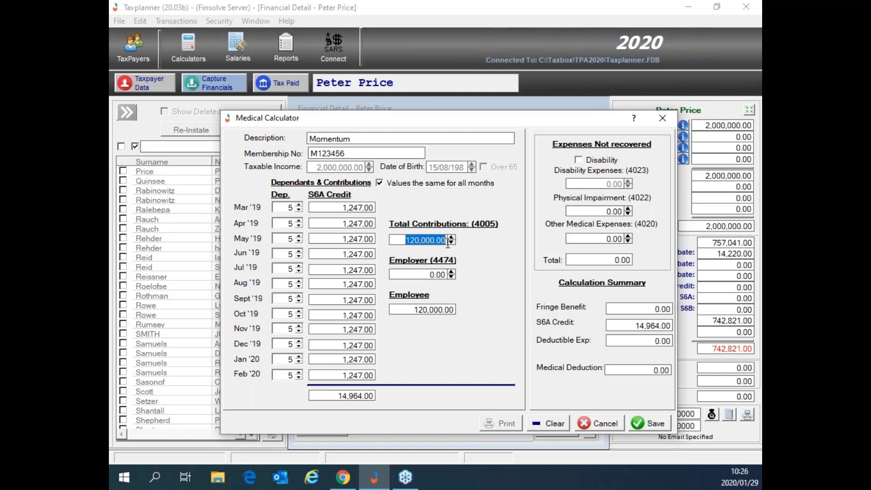
drag(429, 274, 449, 275)
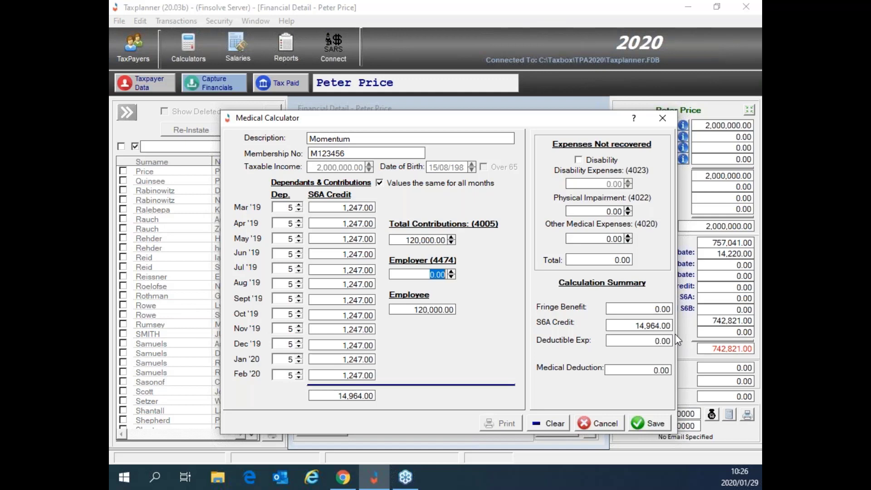
text(80000)
key(Tab)
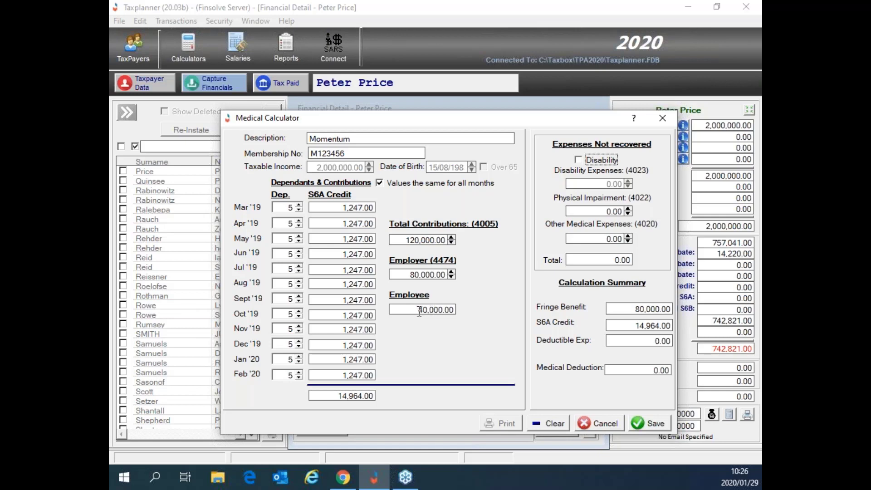
drag(418, 310, 455, 308)
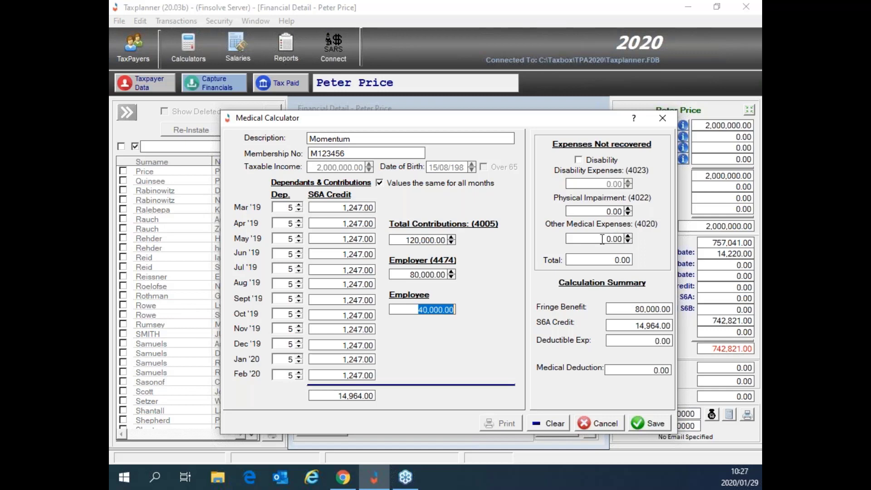
Step: Save the Medical Calculator, adding medical codes 3810, 4005, 4474 and 4116 to the record
click(610, 239)
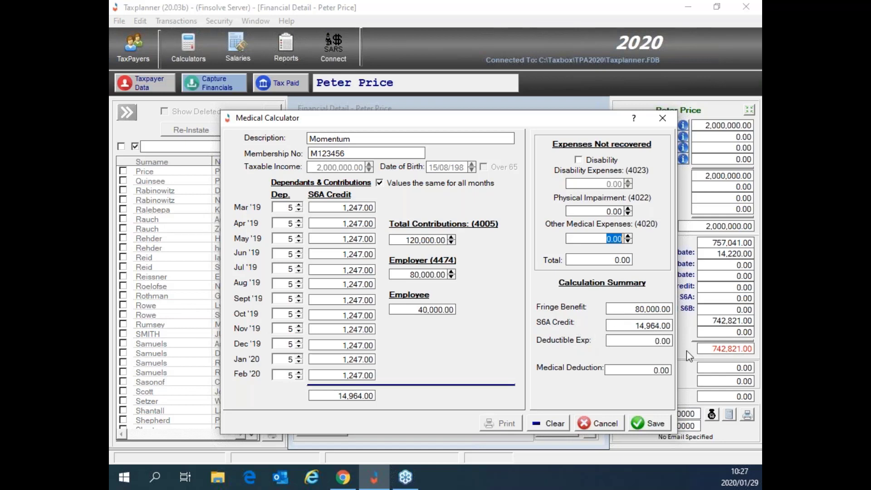
click(653, 426)
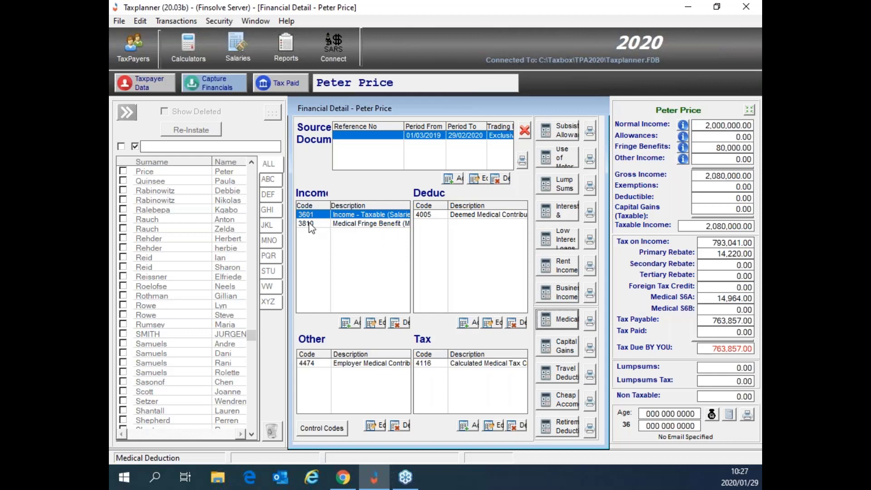
Step: Review the Medical Fringe Benefit income code 3810 and deemed medical contribution deduction 4005
click(341, 226)
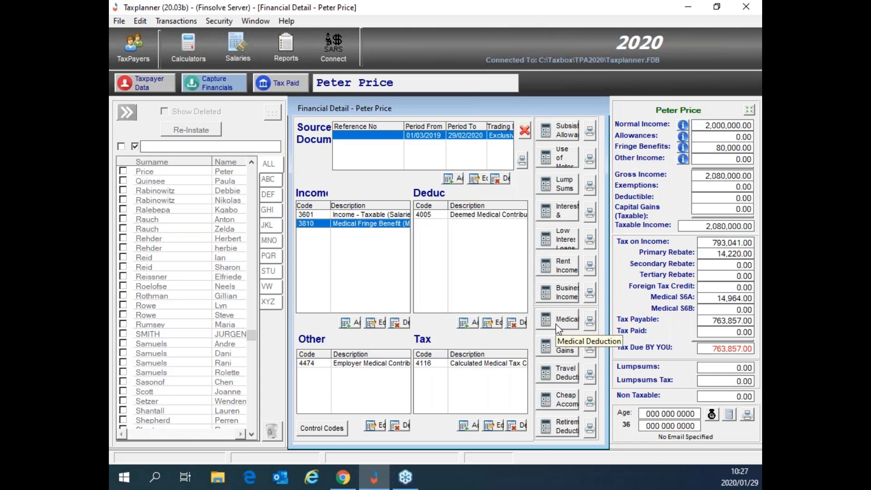
click(489, 216)
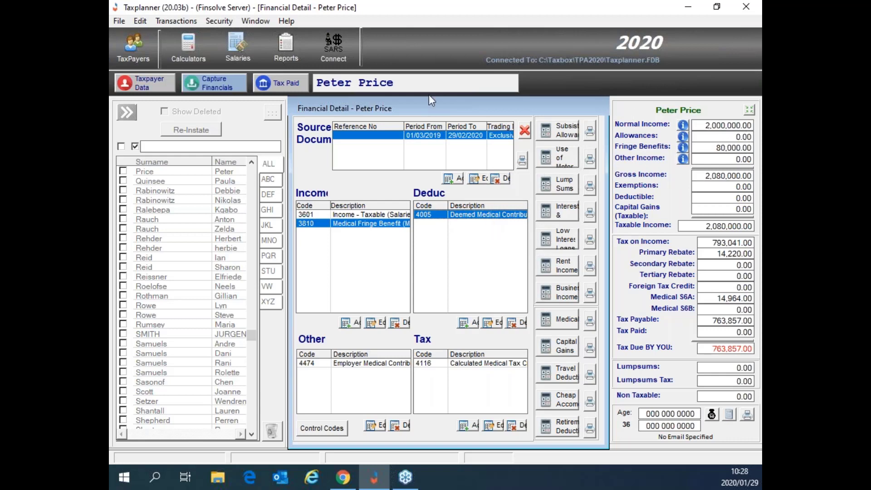
Step: Maximise the Financial Detail window again and select medical tax entry 4116 in the Tax grid
click(716, 9)
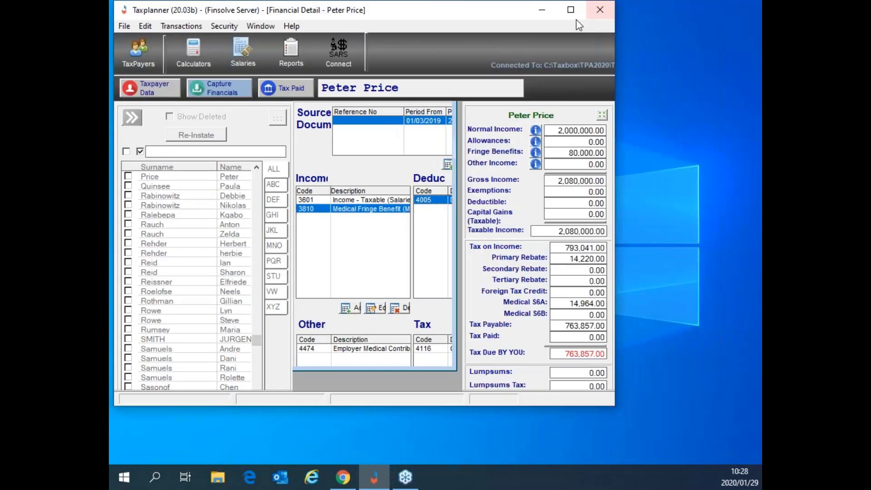
double_click(571, 11)
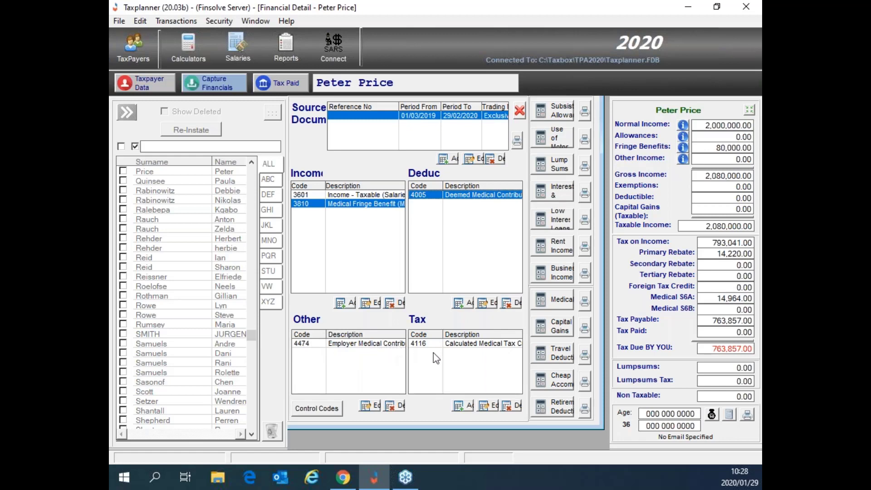
click(484, 346)
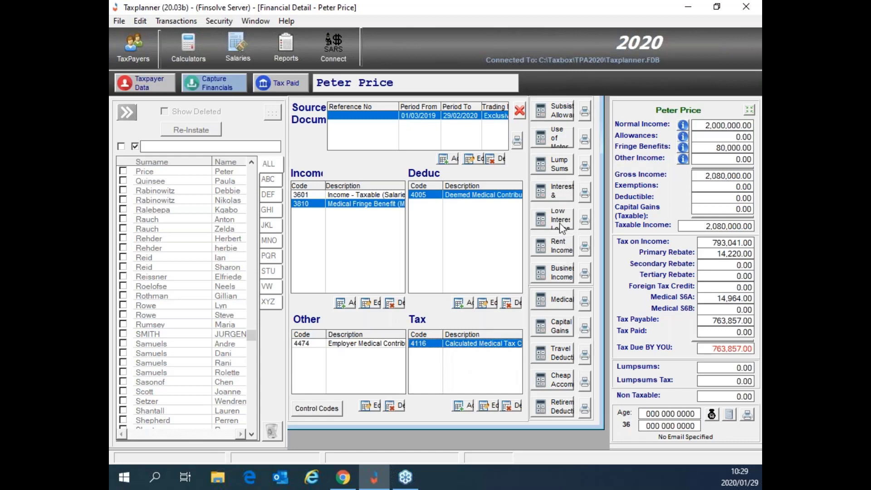
Step: Open the Retirement Contributions form with the Retirement Deductions button
click(559, 411)
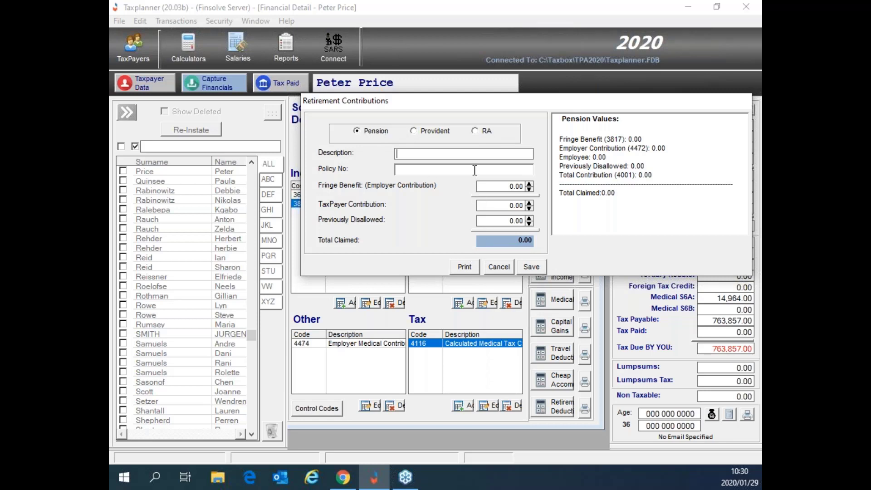
Step: Set the contribution type to RA, with description Old Mutual and the policy number
click(476, 131)
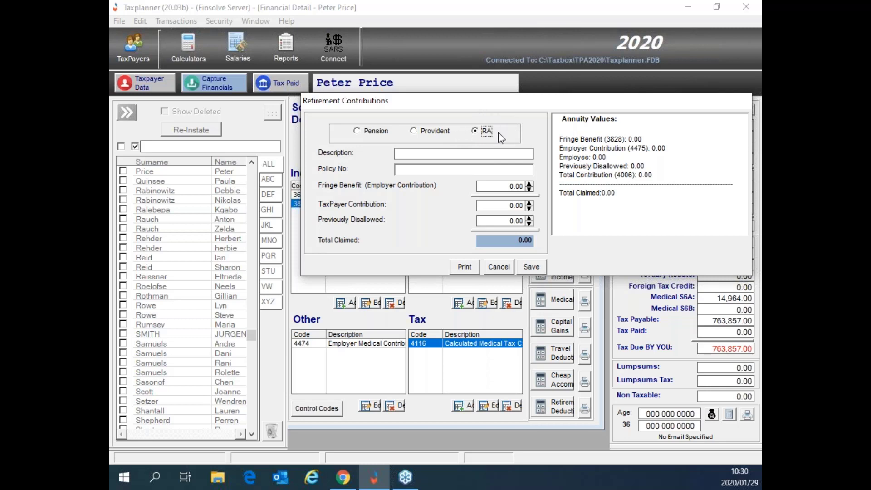
click(398, 153)
text(Old M)
text(ut)
text(a)
text(ul)
key(Tab)
key(Tab)
click(453, 171)
text(987654321)
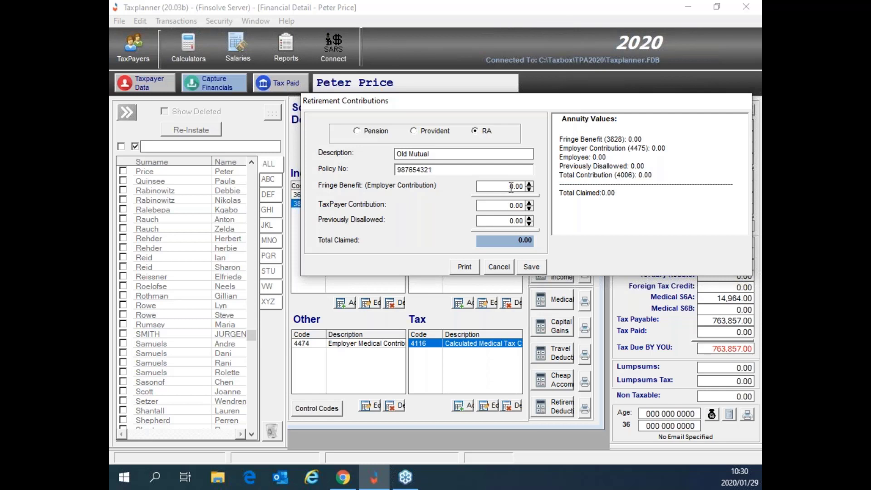
Step: Enter a 1,000.00 fringe benefit and a 50,000.00 taxpayer contribution, totalling 51,000.00
drag(511, 186, 509, 186)
text(1000)
key(Tab)
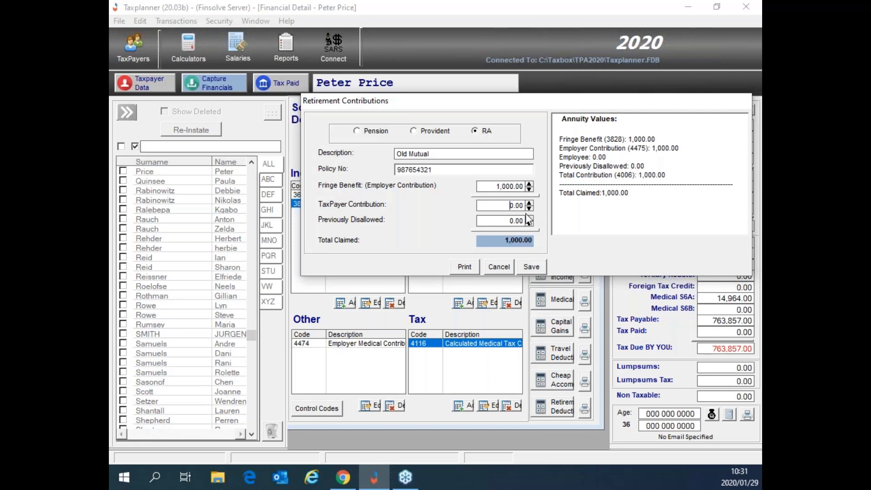
key(BackSpace)
text(50000)
key(Tab)
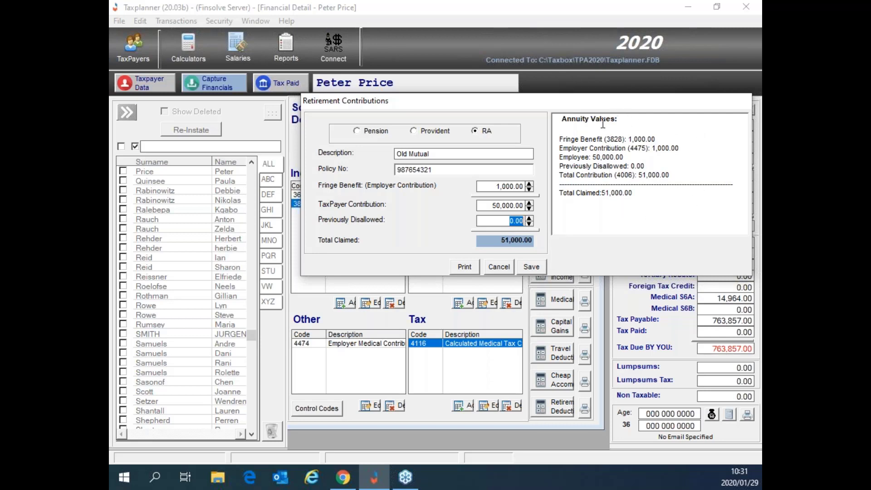
Step: Check the Total and Employer Contribution lines, then save the Old Mutual RA contribution
click(562, 175)
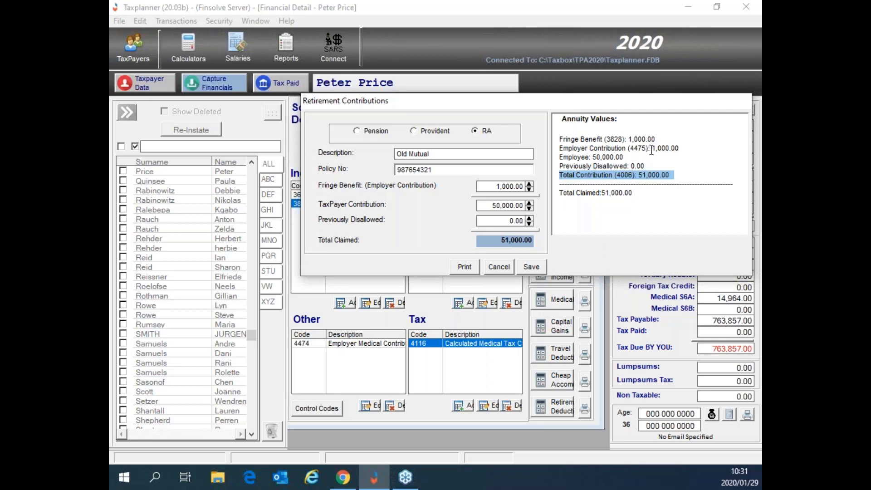
drag(651, 149, 559, 149)
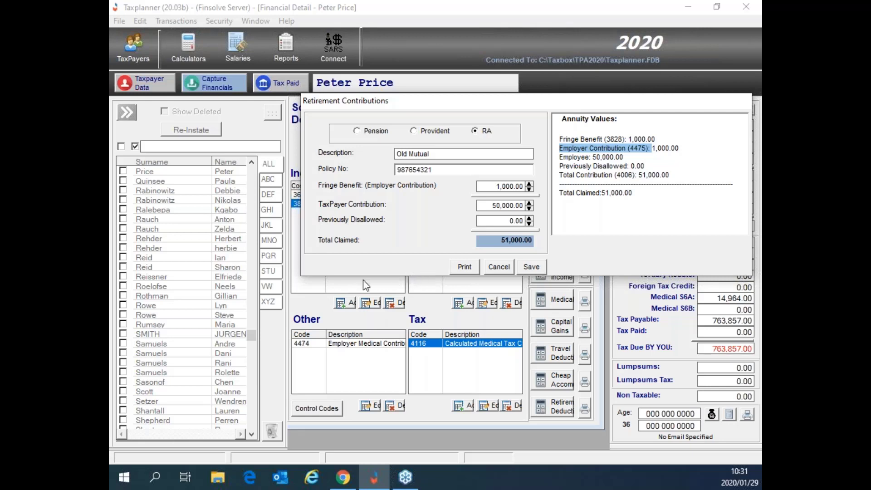
click(529, 268)
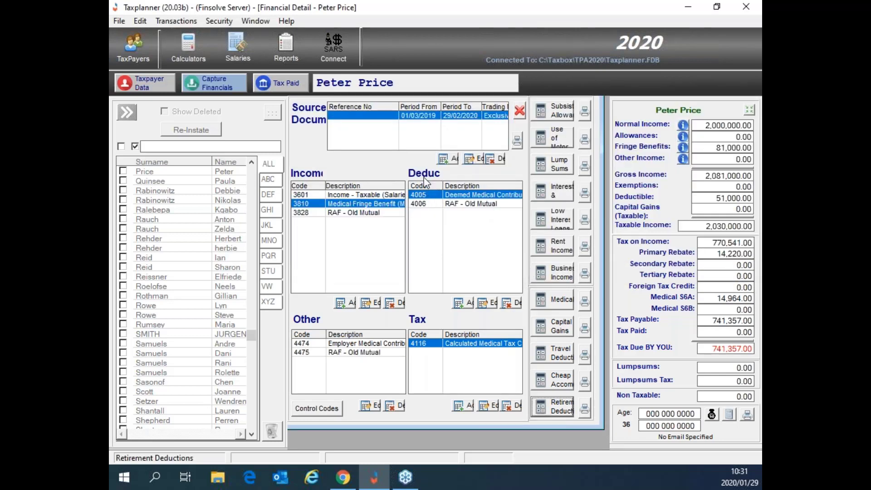
click(460, 205)
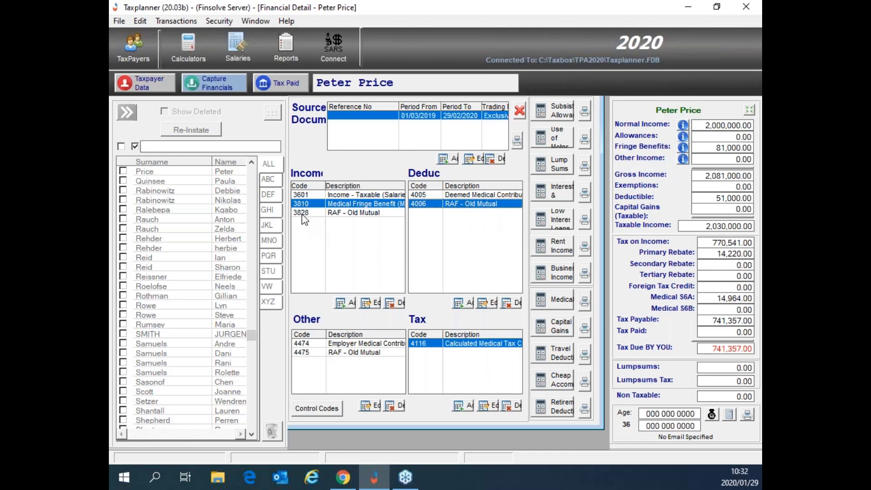
click(341, 213)
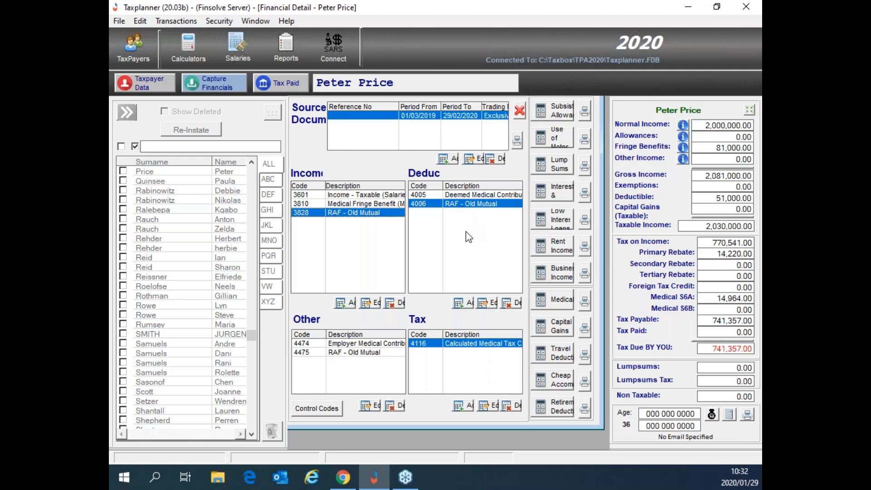
click(353, 194)
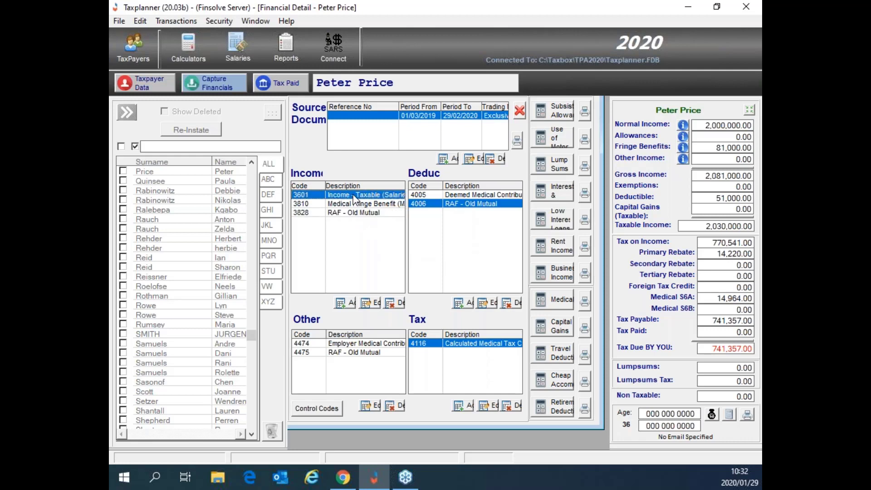
Step: Edit salary code 3601, deleting the extra zero so the amount reads 200,000.00, and save
click(372, 306)
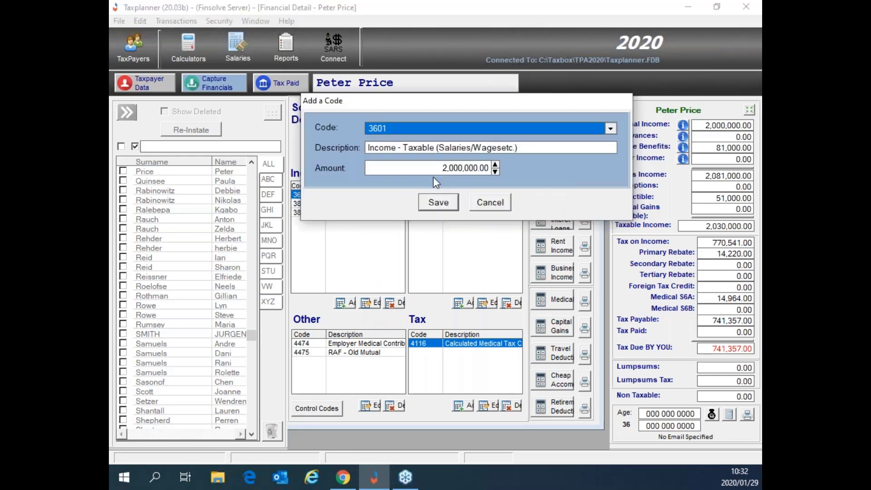
drag(458, 168, 468, 169)
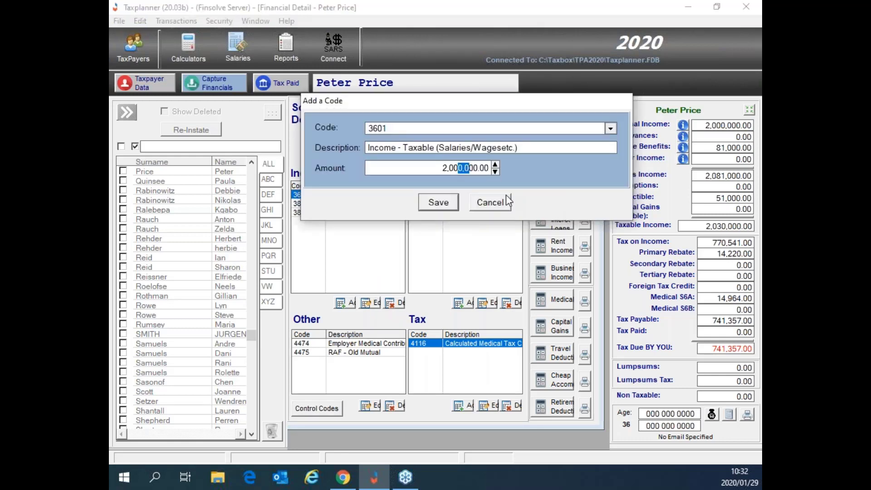
key(Left)
key(BackSpace)
key(BackSpace)
click(455, 205)
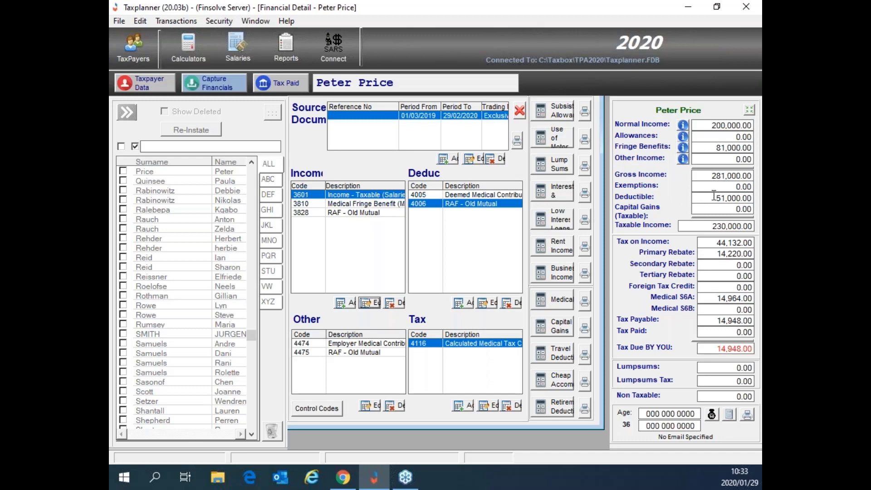
drag(716, 197, 744, 200)
drag(710, 226, 753, 229)
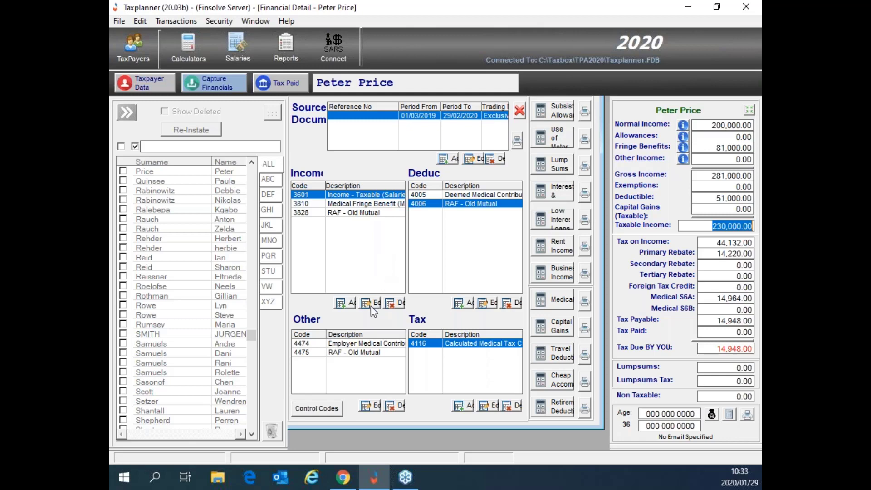
click(344, 307)
Step: Add code 3701 Travel Allowance with an amount of 24,000 and save it
click(398, 129)
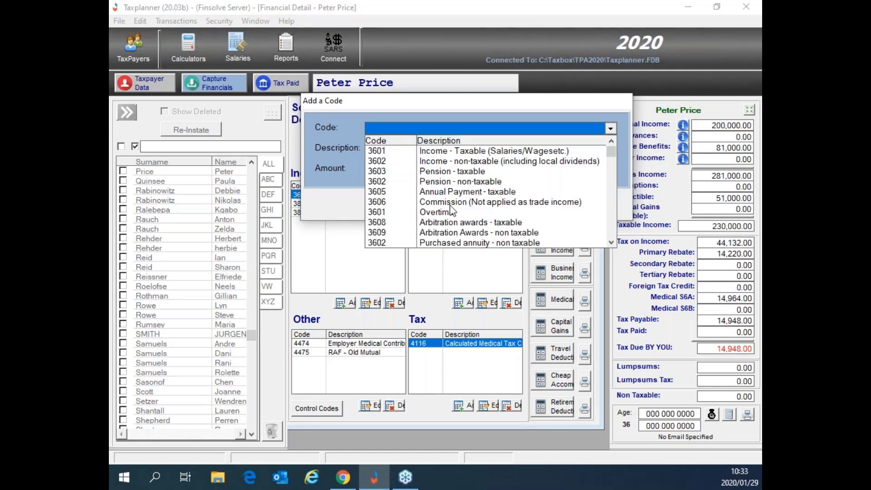
scroll(451, 210, down, 2)
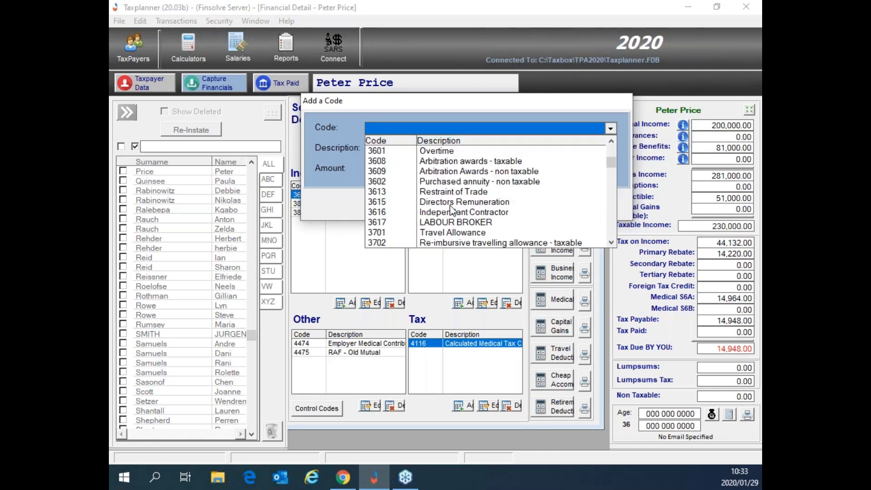
scroll(451, 210, down, 1)
click(442, 202)
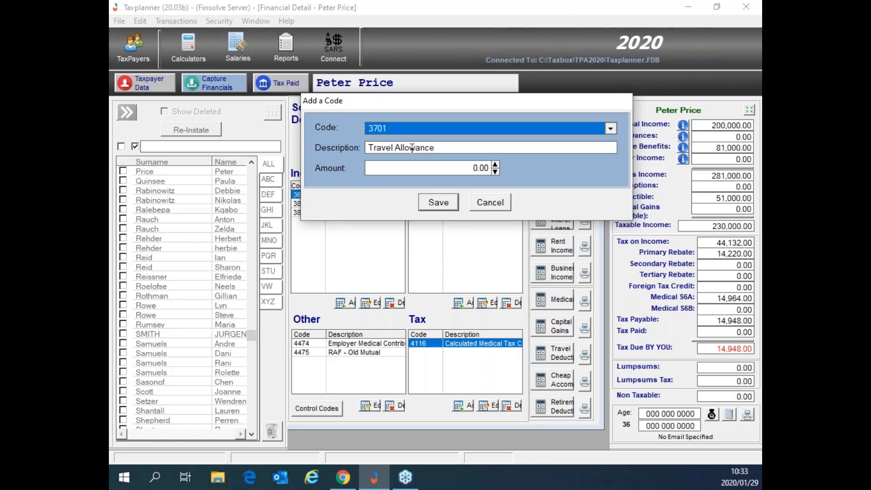
click(471, 167)
double_click(476, 167)
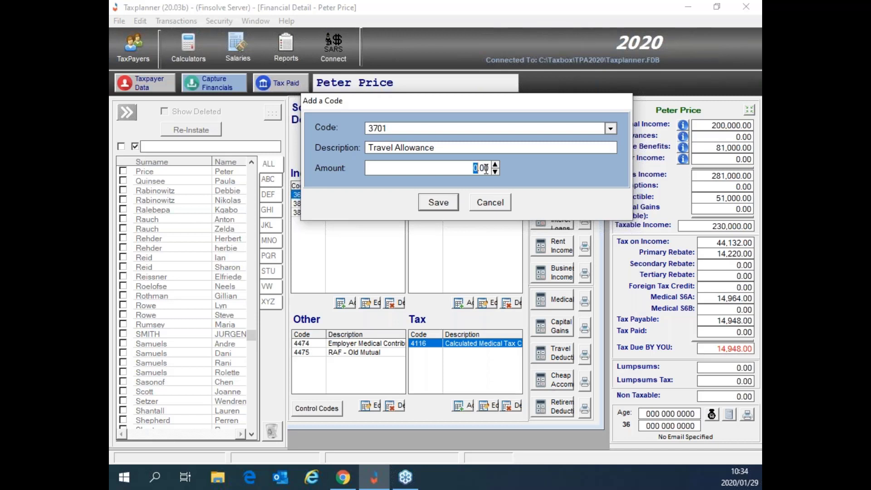
text(24000)
click(438, 202)
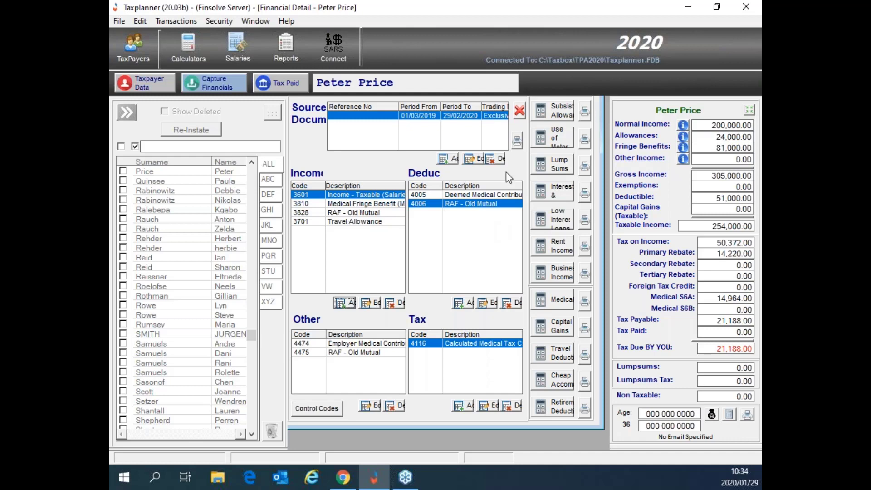
Step: Open the travelling expenses claim and replace its Old Mutual description with Toyota
click(561, 358)
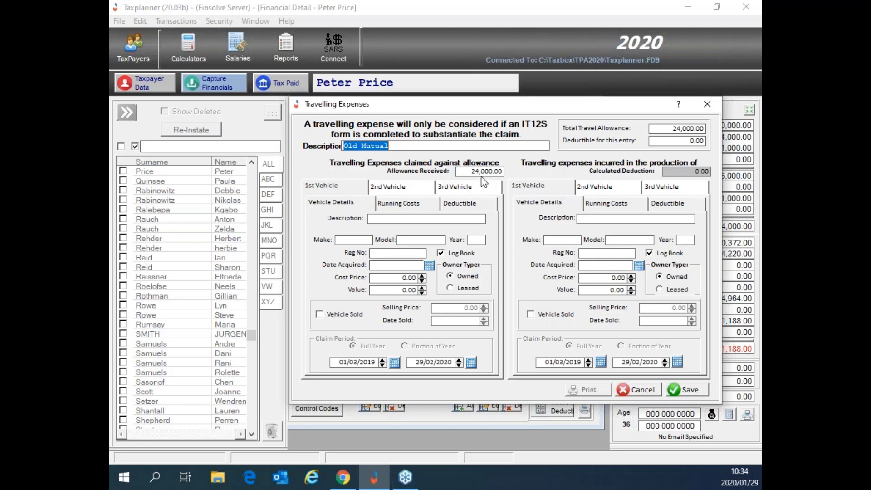
click(469, 171)
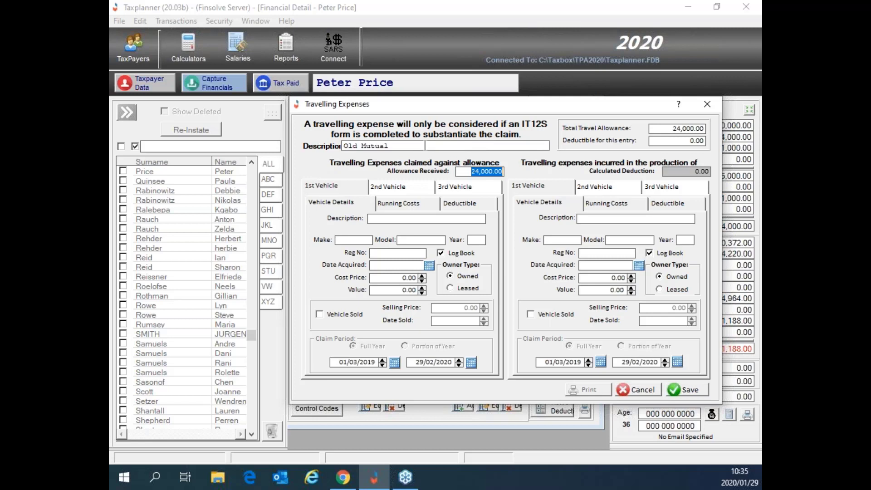
drag(425, 145, 348, 150)
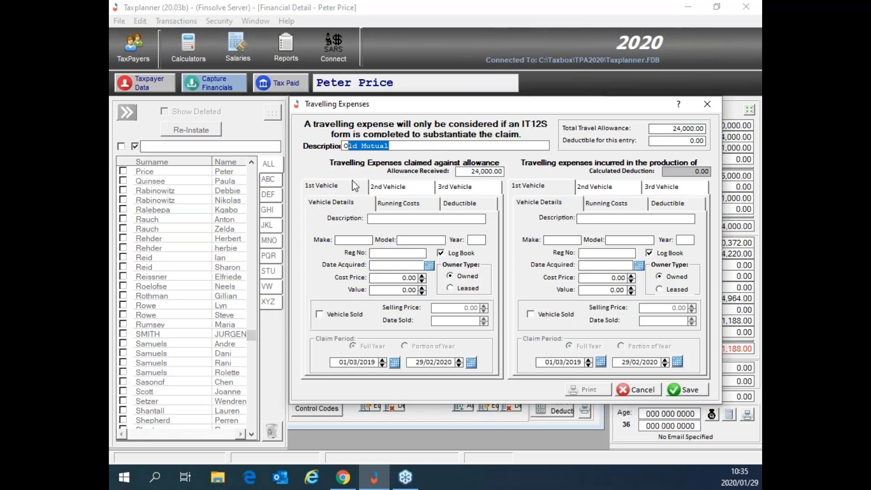
key(BackSpace)
key(BackSpace)
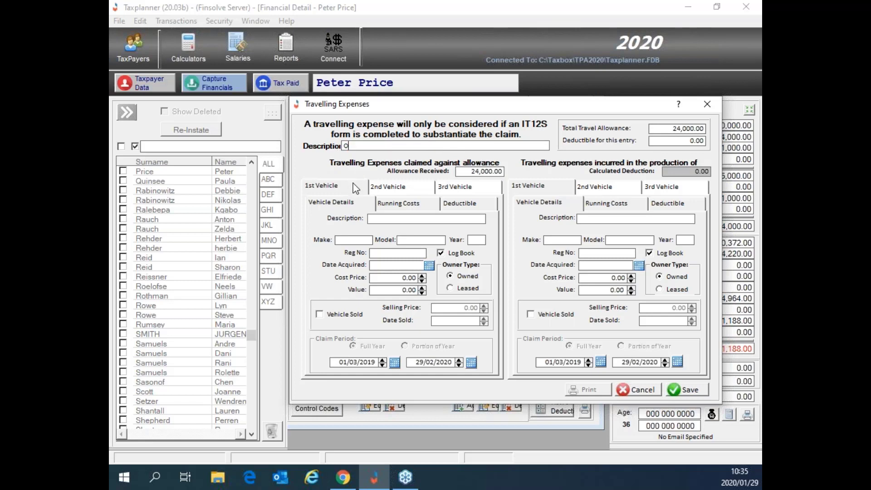
text(Toyota)
Step: Describe the first vehicle as Toyota Hilux: make Toyota, model Hilux, year 2012, plus registration number
click(381, 219)
text(Toyota Hilux)
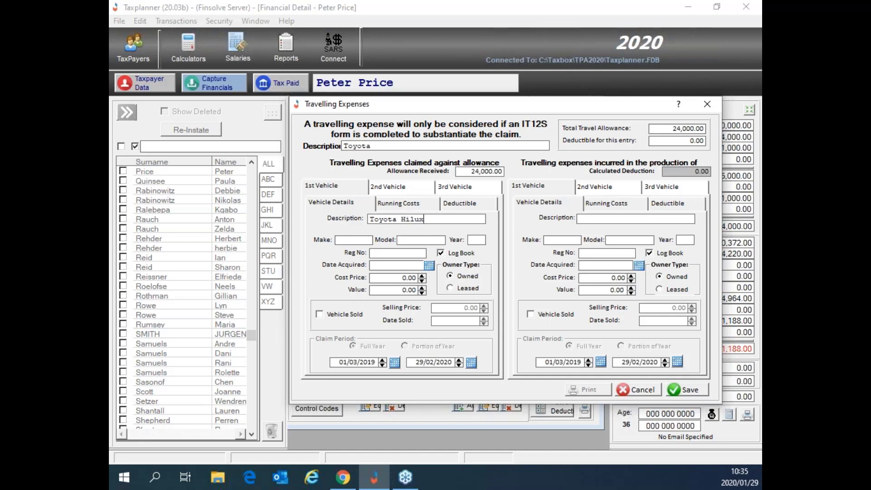
click(364, 240)
text(ToyotaHilux2012BBB)
key(BackSpace)
key(BackSpace)
text(rillian)
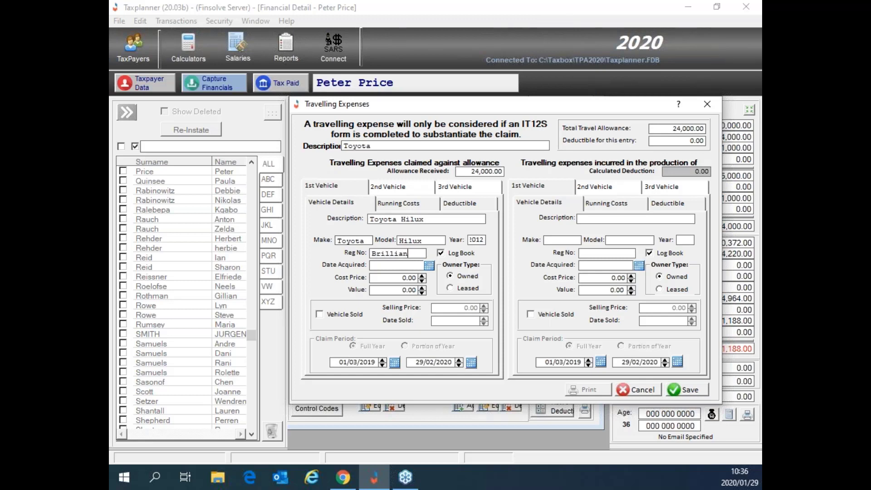
text(t WP)
click(400, 265)
Step: Pick 01/08/2014 as the vehicle's acquisition date from the calendar
click(429, 265)
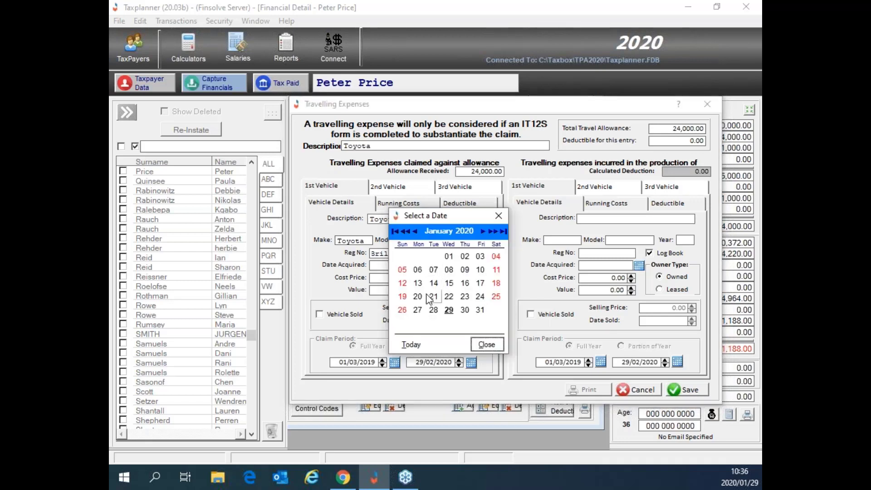
click(405, 231)
click(406, 232)
click(406, 232)
click(406, 233)
click(407, 232)
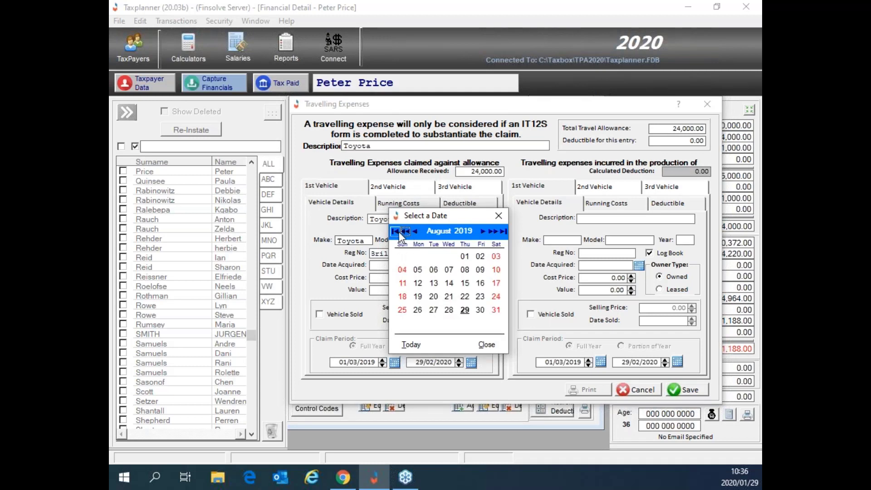
click(394, 231)
click(394, 232)
click(394, 232)
click(394, 232)
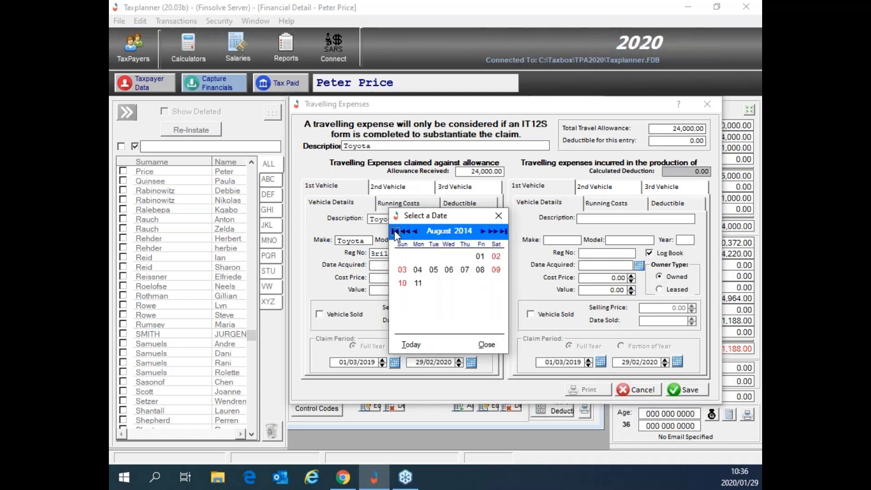
click(394, 231)
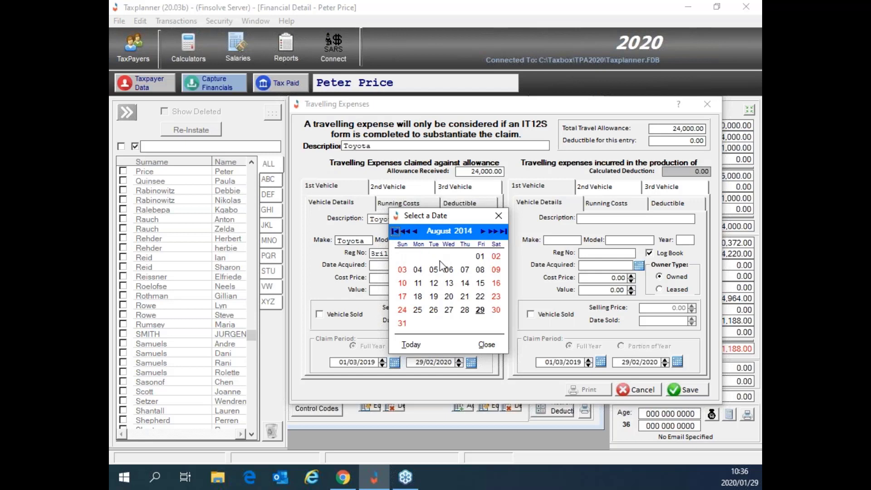
click(480, 257)
click(480, 256)
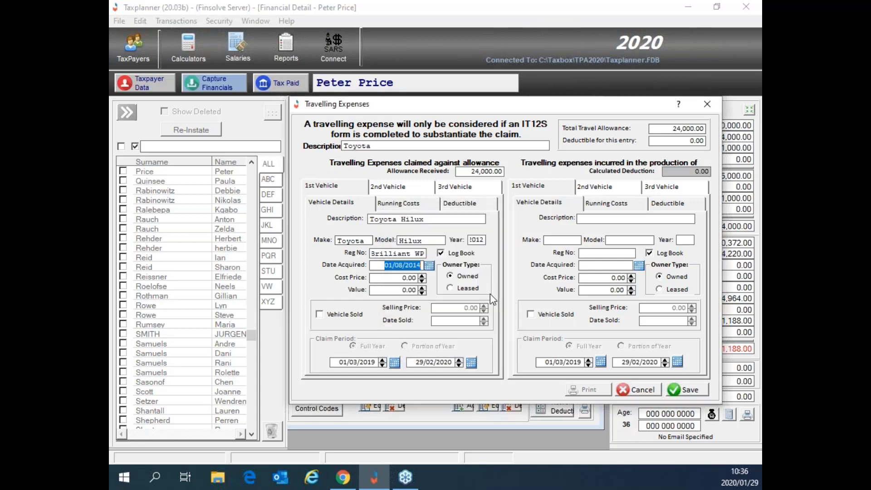
Step: Enter a 250,000 cost price for the vehicle and bring up its Running Costs page
click(394, 278)
text(25)
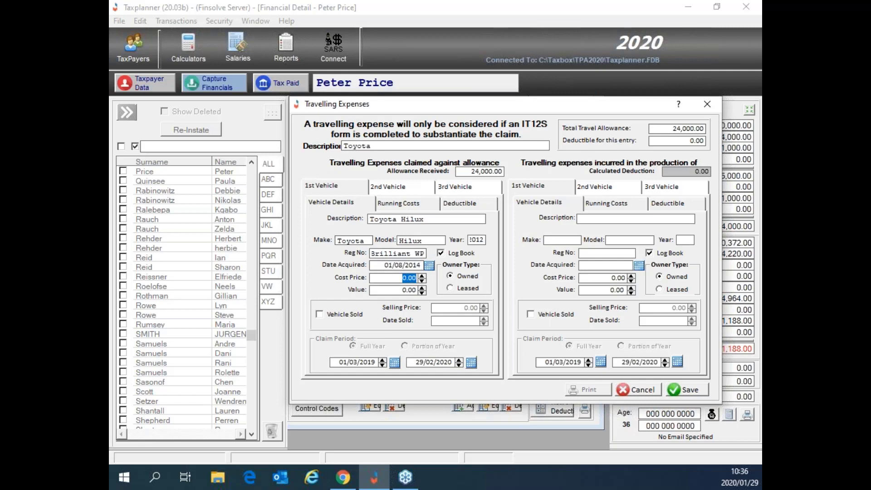
text(0,000)
key(Tab)
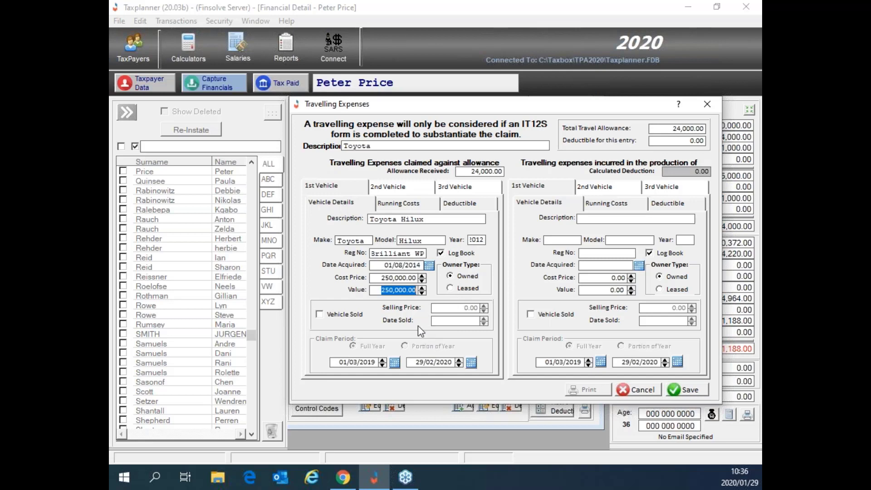
click(394, 203)
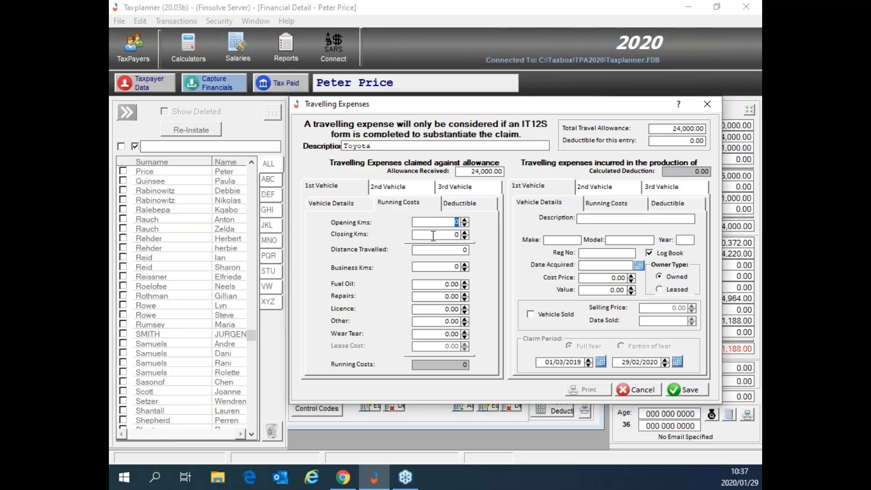
Step: Enter opening kilometres 249,000 and closing kilometres 304,000, giving 55,000 km travelled
text(249000)
key(Tab)
text(304)
text(000)
key(Tab)
click(436, 252)
Step: Set business kilometres to 40,000 so the deductible shows 24,000.00
click(455, 267)
key(BackSpace)
text(40000)
key(Tab)
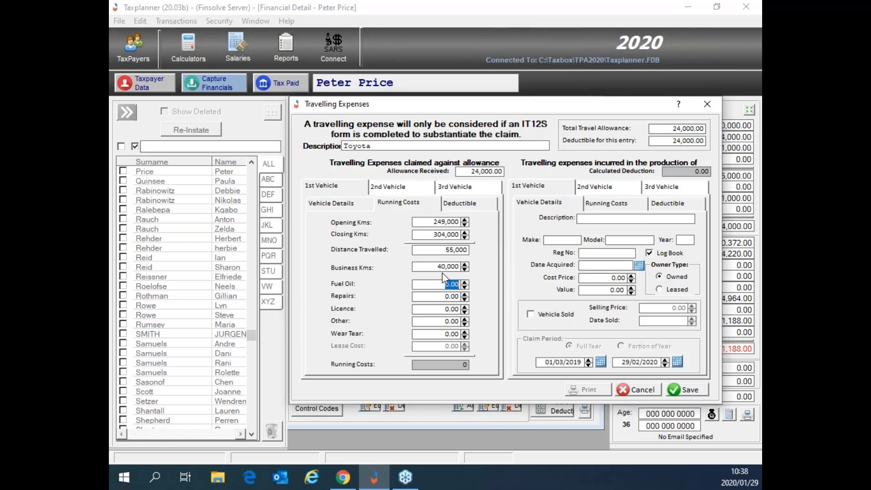
Step: Try 2,000 business kilometres, then restore 40,000 and check the deductible amount
drag(435, 267, 473, 267)
text(2000)
key(Tab)
drag(441, 267, 467, 272)
text(40000)
key(Tab)
drag(670, 141, 714, 143)
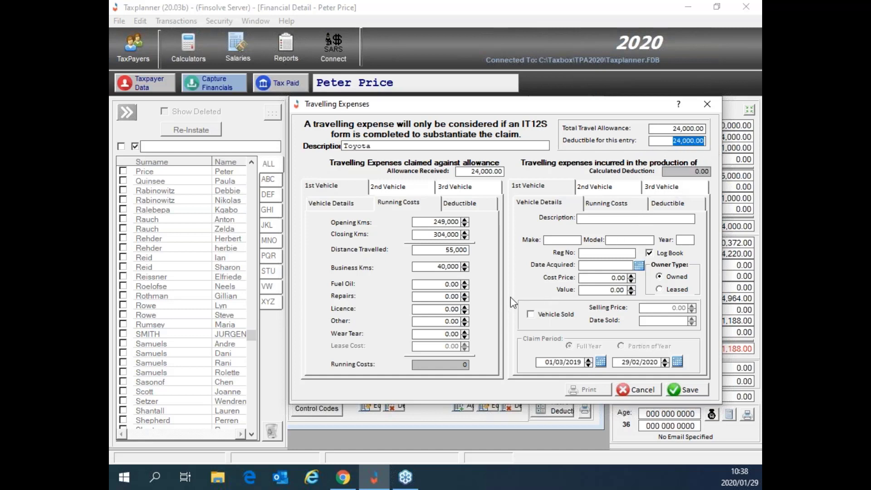
Step: Test 5,000 business kilometres (deductible drops to 18,050.00), then set it back to 40,000
drag(436, 266, 465, 262)
text(5000)
key(Tab)
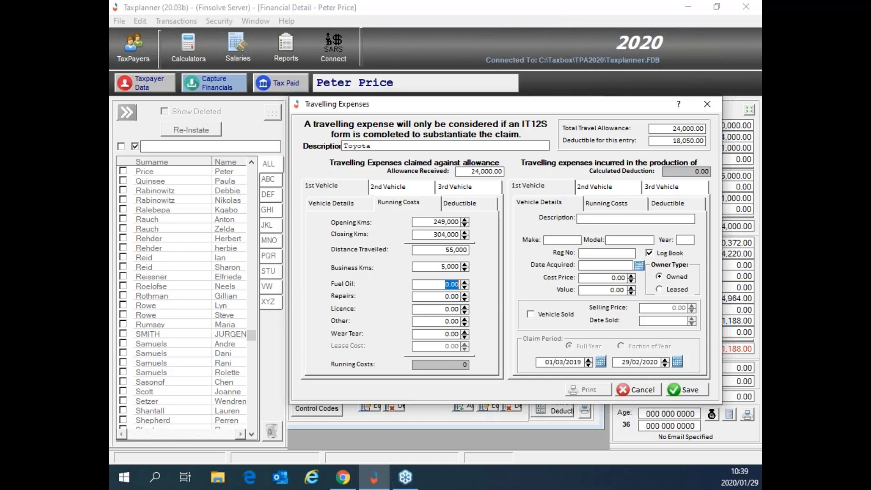
drag(674, 144, 709, 153)
double_click(439, 267)
text(40000)
key(Tab)
Step: Save the Toyota travel claim, select it in the list, and start a new interest/dividend entry
click(689, 391)
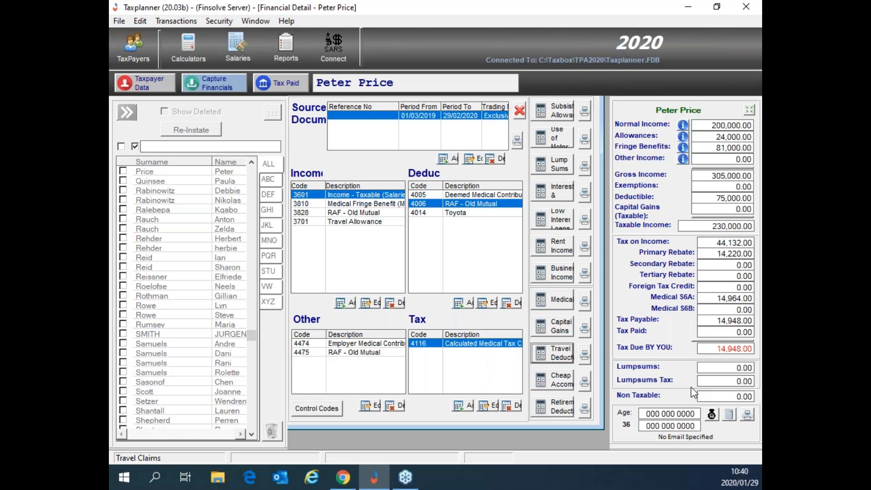
click(467, 213)
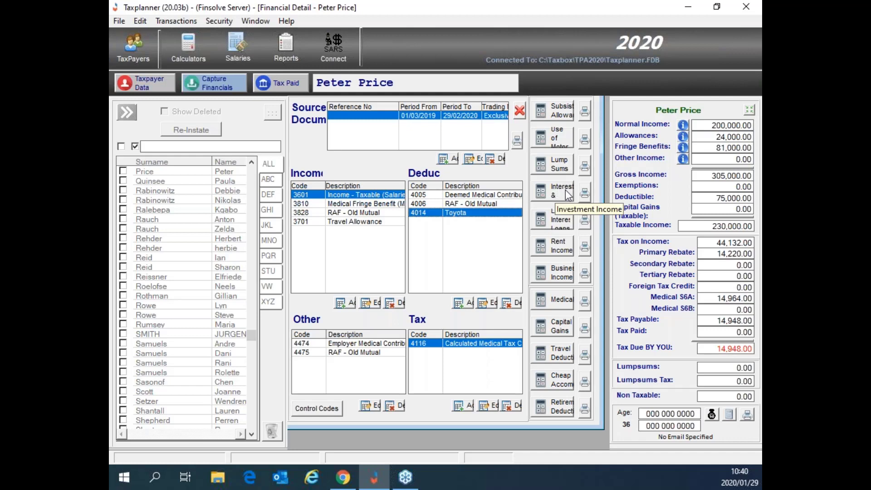
click(565, 195)
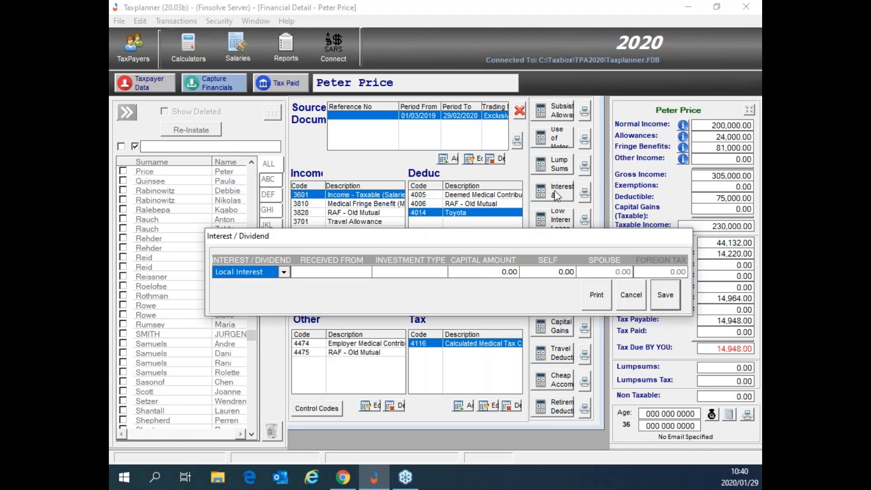
Step: Keep Local Interest as the type and enter Sanlam as the payer
click(283, 273)
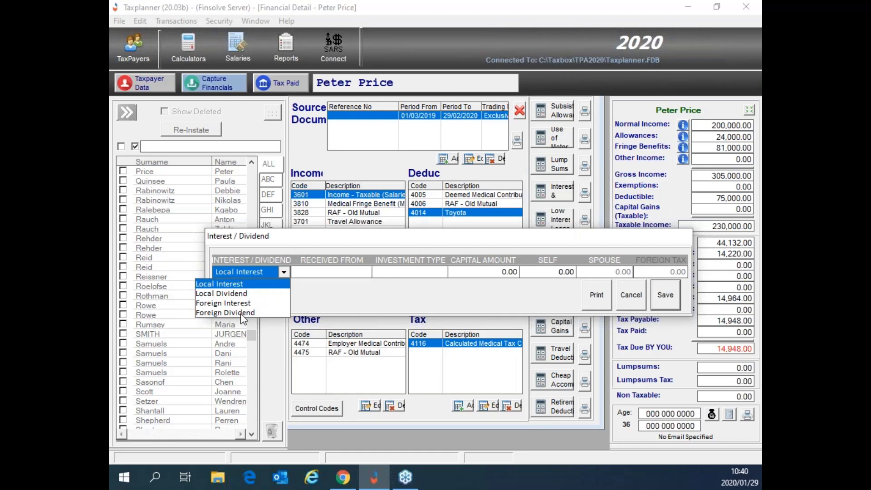
click(255, 285)
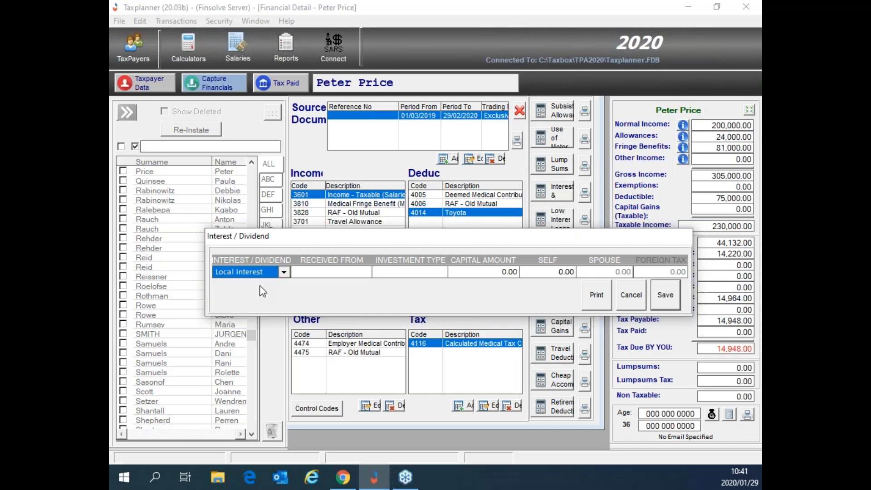
click(325, 272)
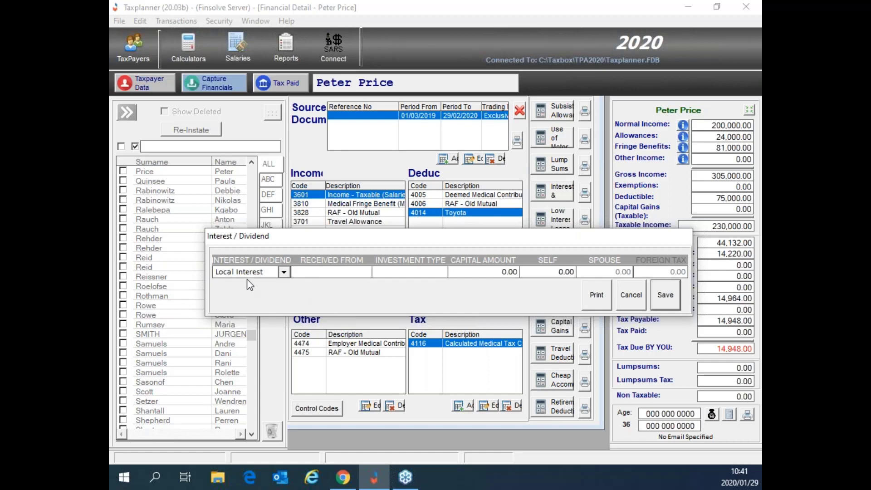
text(San)
text(;am)
key(BackSpace)
key(BackSpace)
key(BackSpace)
text(a)
key(BackSpace)
text(lam)
Step: Enter investment type Investment, 30,000 capital and 2,500 own interest, then save
key(Tab)
text(Investment)
key(Tab)
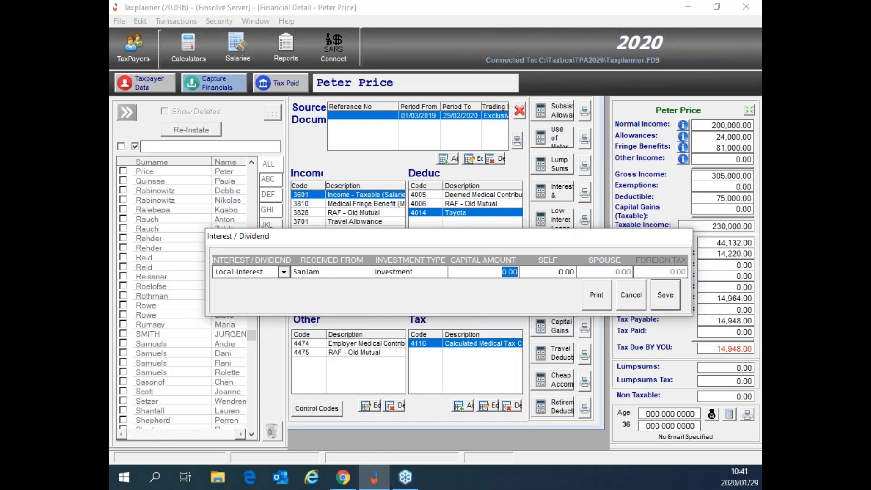
text(30000)
key(Tab)
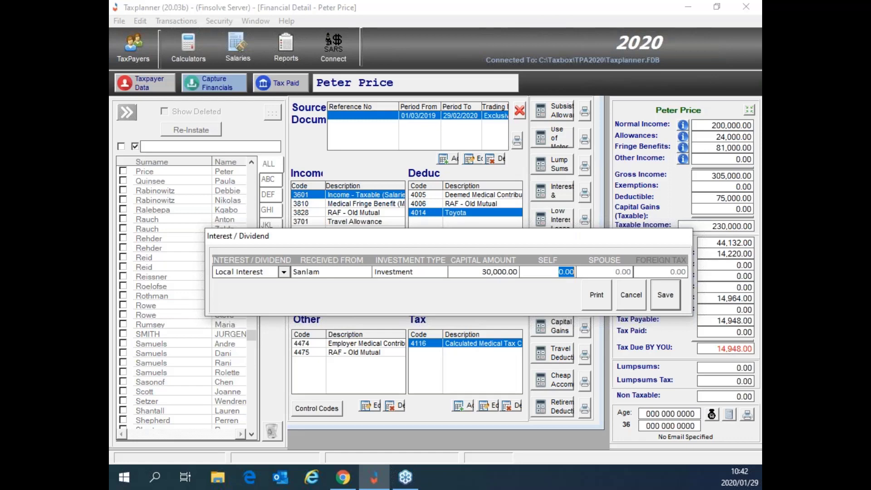
text(2500)
click(665, 295)
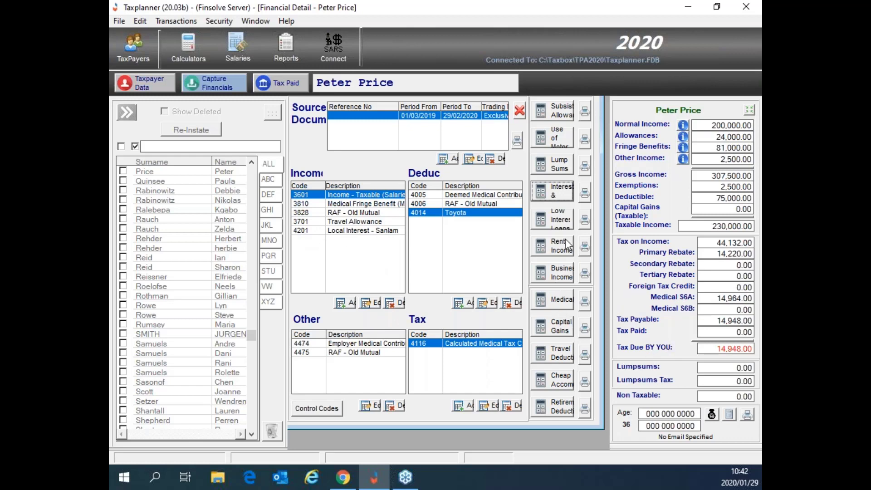
Step: Add a new interest entry of type Local Dividend with investment type REIT
click(560, 194)
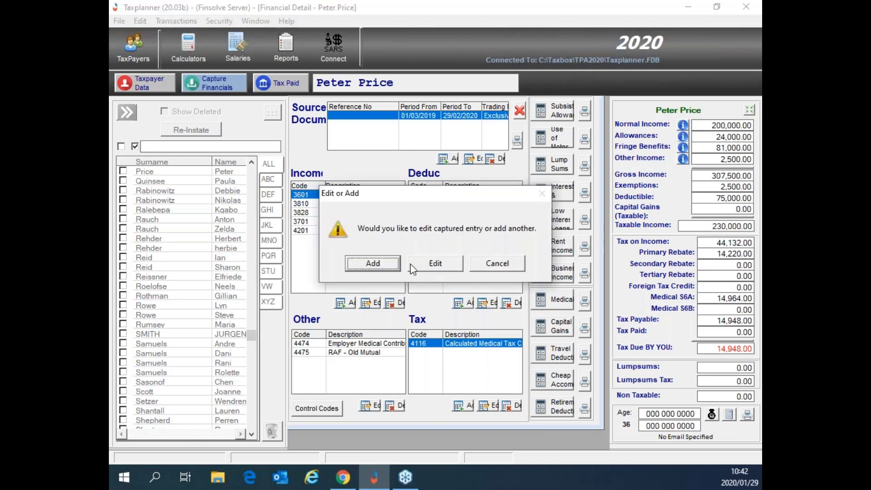
click(391, 263)
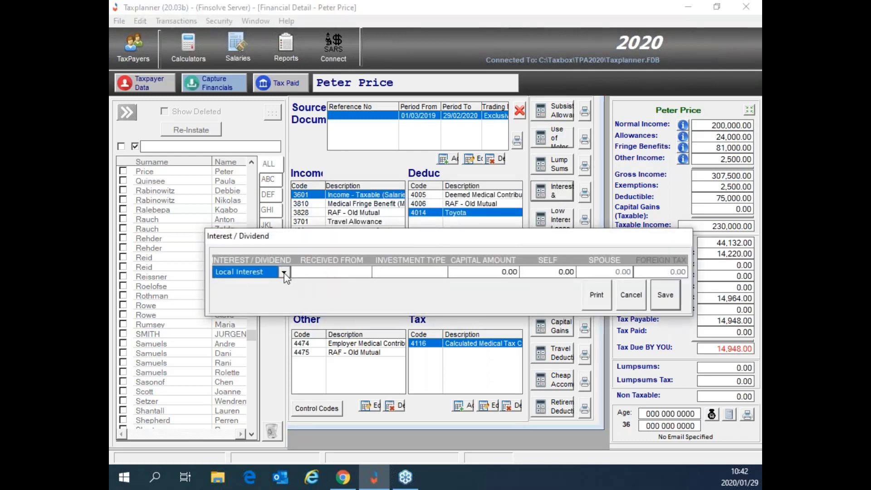
click(284, 271)
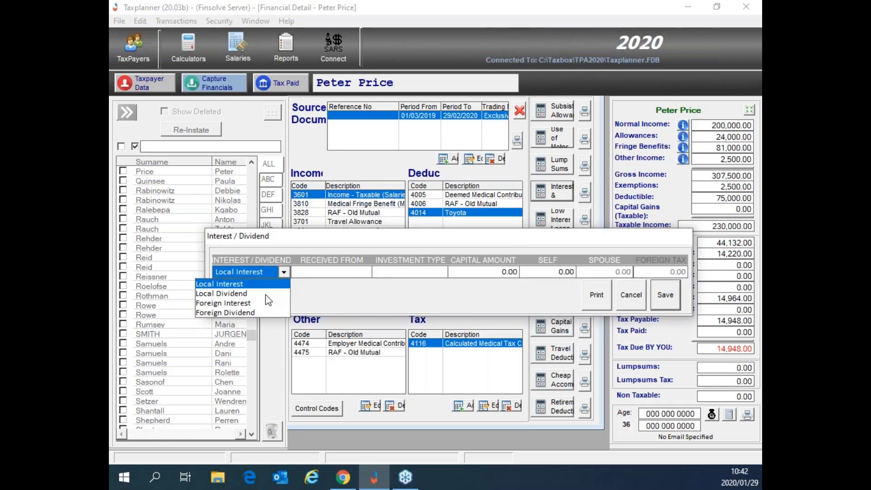
click(239, 294)
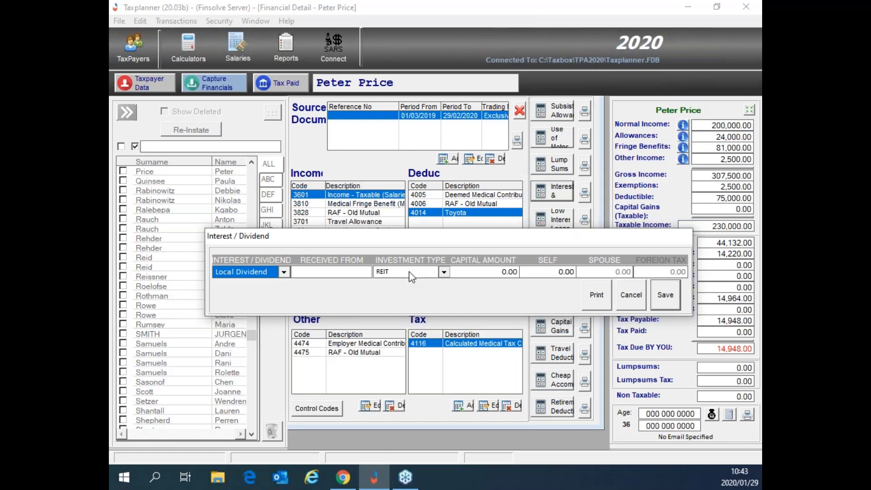
click(443, 273)
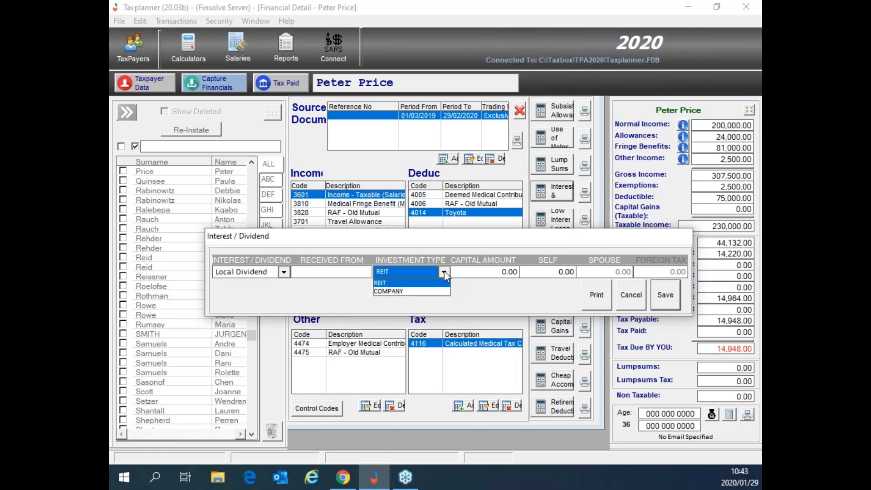
click(413, 270)
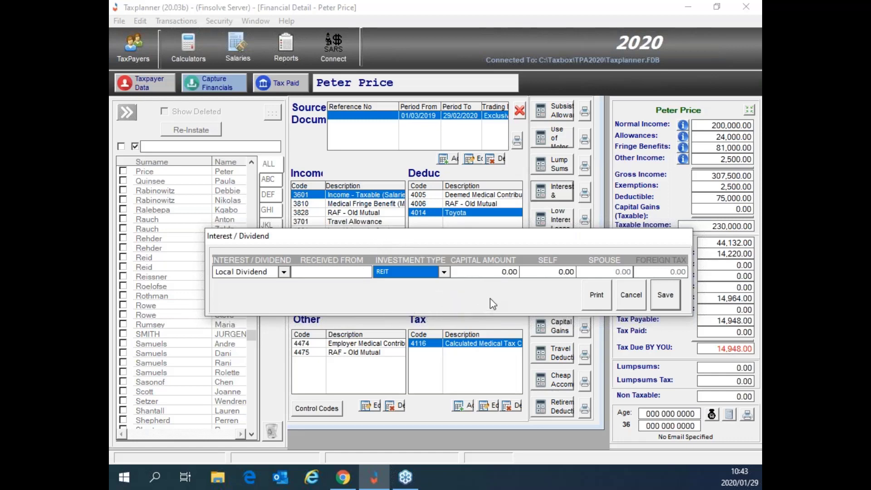
Step: Enter 30,000 capital and 150 self amount, then preview the Investment Income Report
click(503, 271)
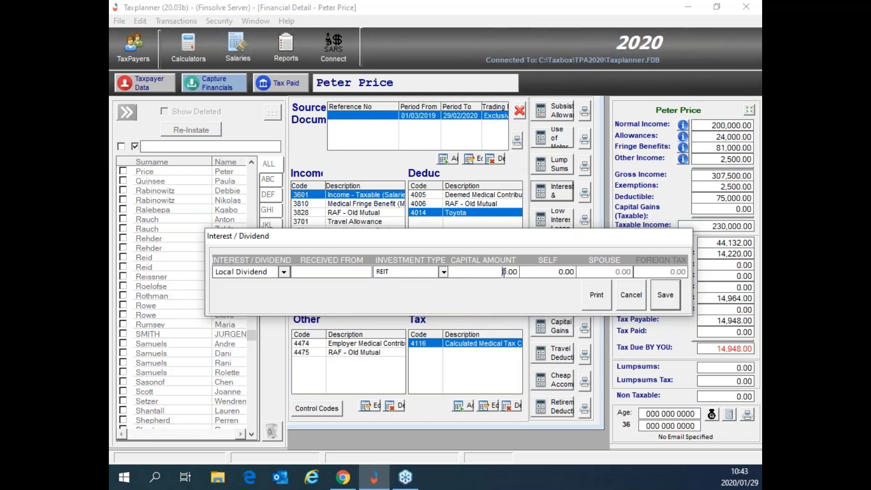
key(Delete)
key(Delete)
key(Delete)
key(Delete)
text(30000)
key(Tab)
text(150)
click(599, 303)
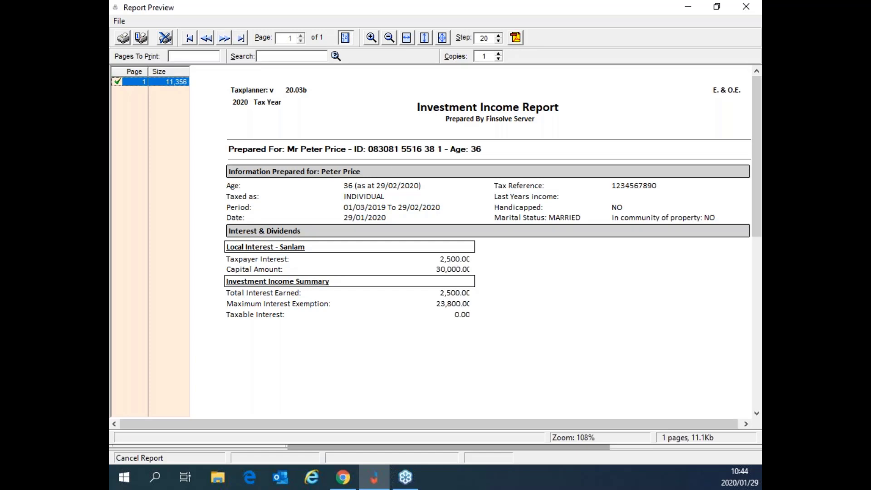
click(746, 6)
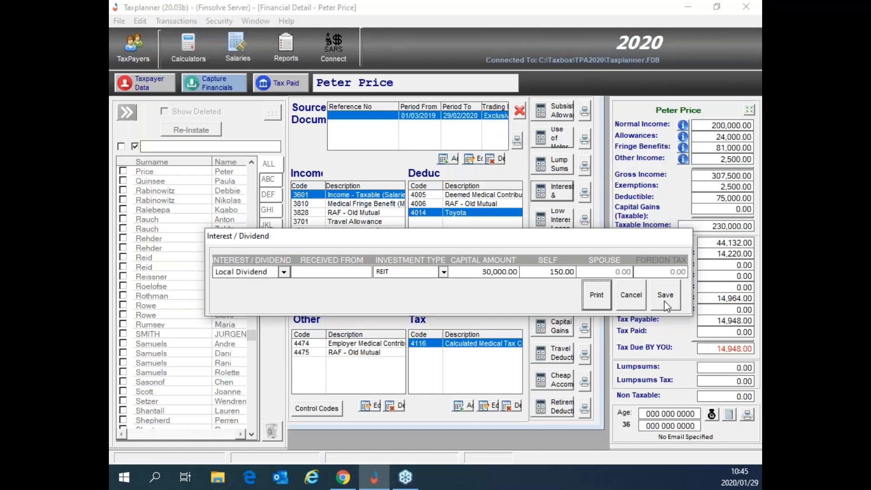
click(665, 295)
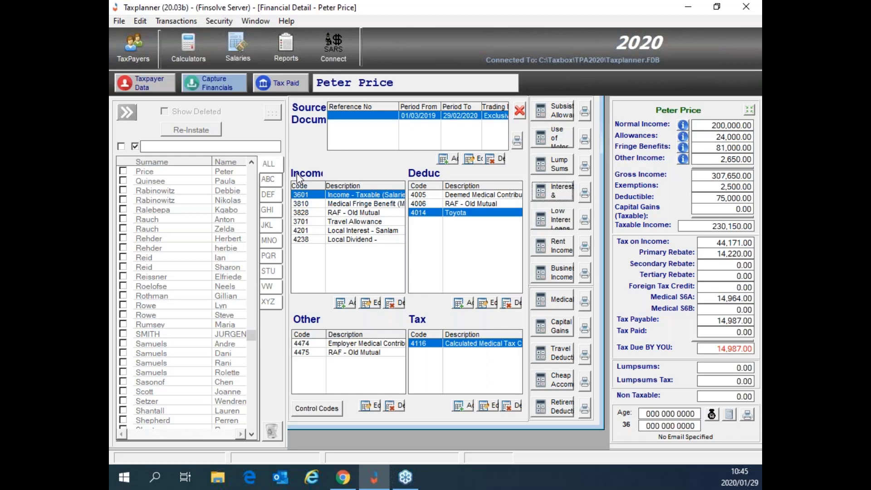
Step: Start a rental income entry, describing it as the cottage with its street address
click(561, 247)
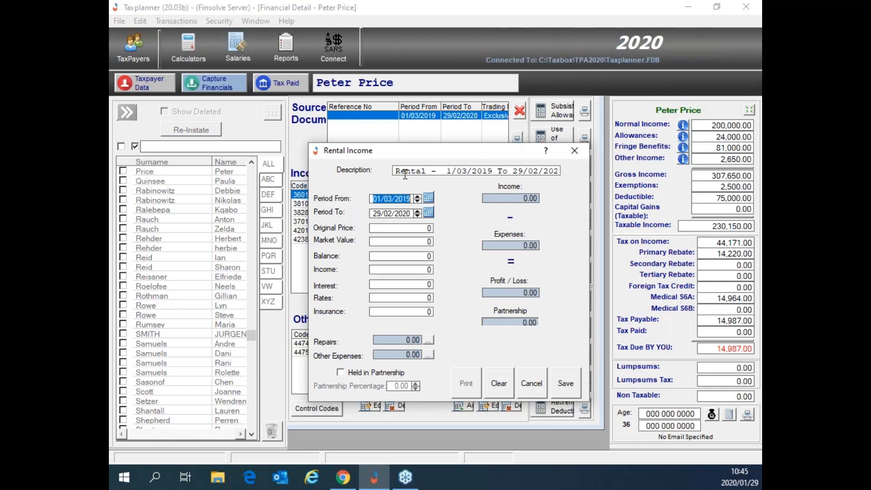
click(395, 171)
key(shift+End)
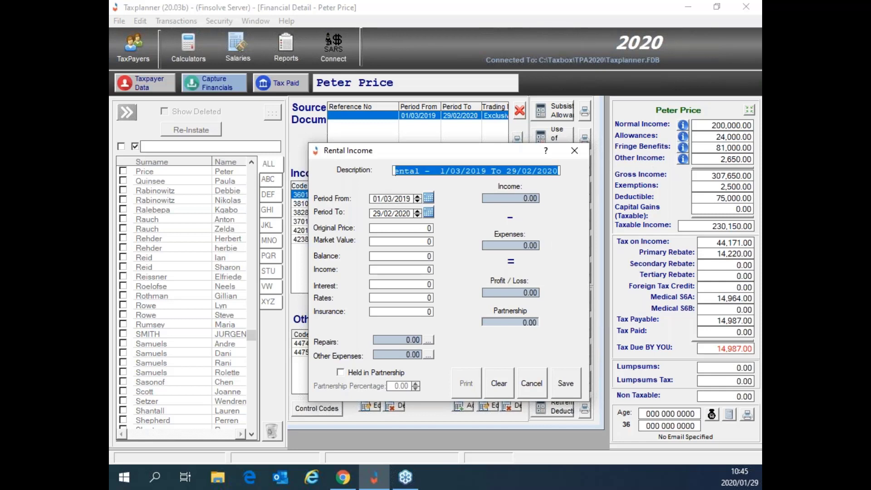
text(Cottage)
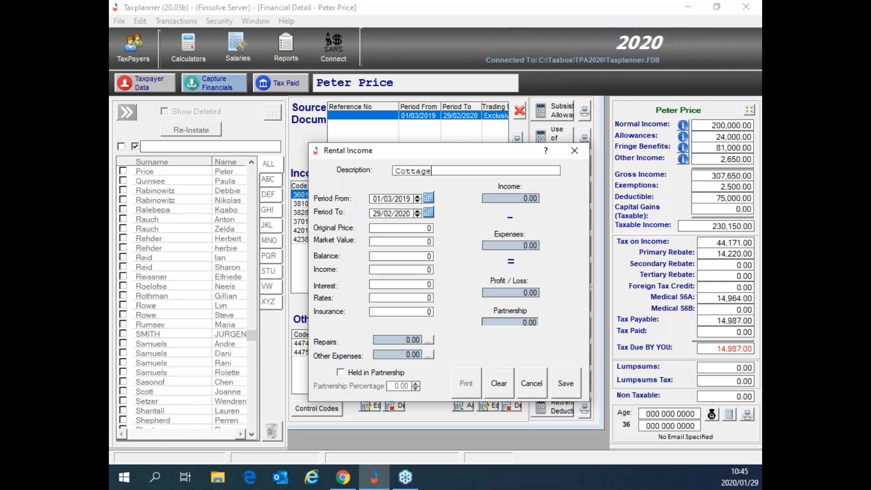
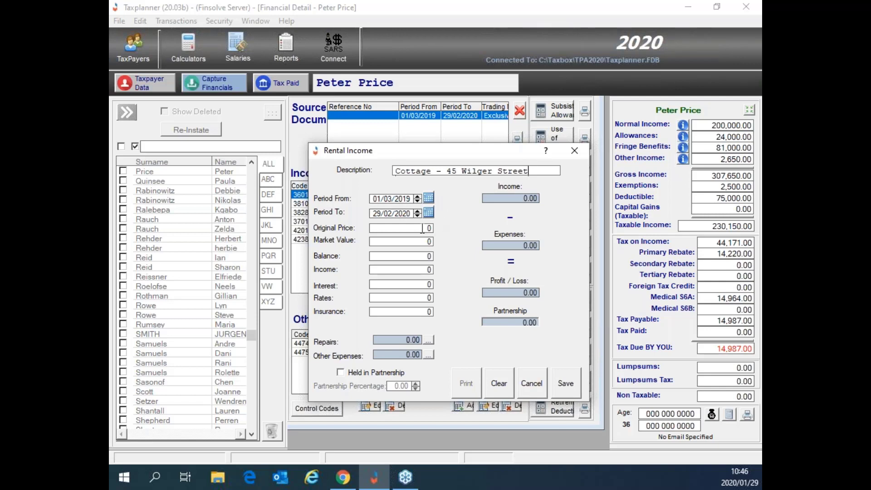
Step: Enter an original price of 1,000,000 and a market value of 1,200,000
click(419, 243)
click(411, 228)
key(Delete)
text(100000)
key(Tab)
click(417, 228)
text(0)
key(Tab)
text(1,200,000)
key(Tab)
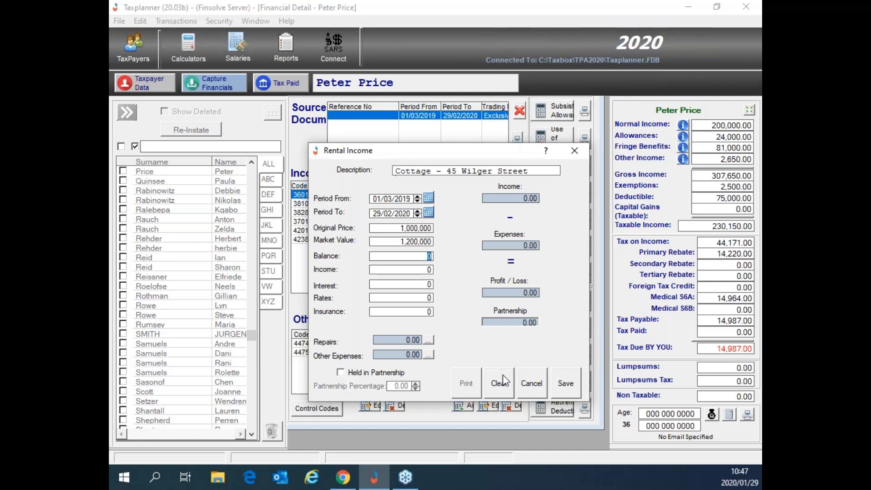
Step: Discard the cottage draft and start a fresh rental entry with income 24,000
click(532, 385)
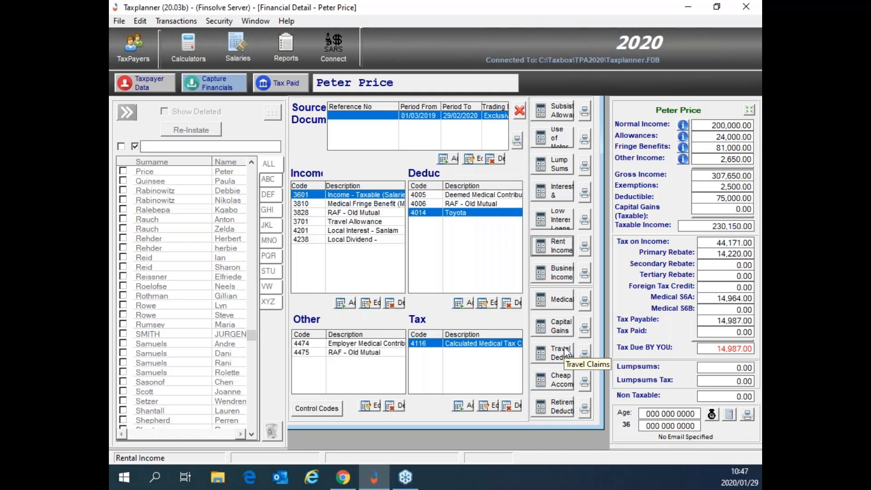
click(557, 250)
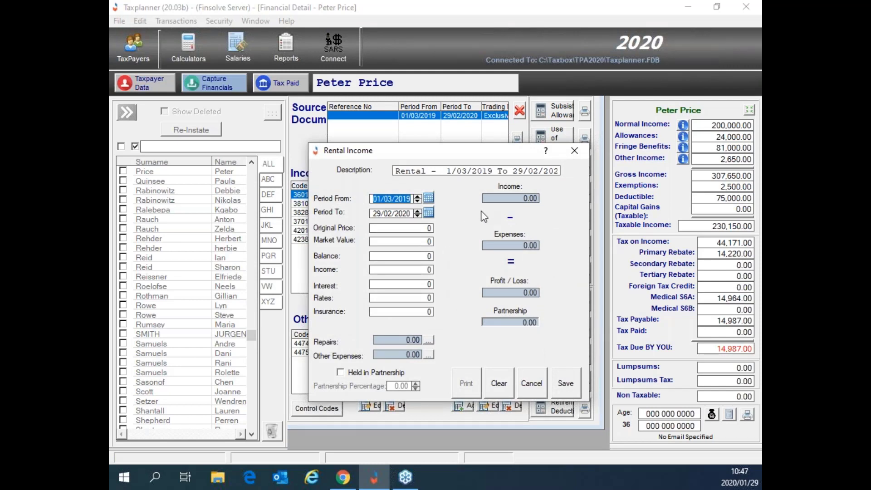
click(397, 271)
double_click(401, 270)
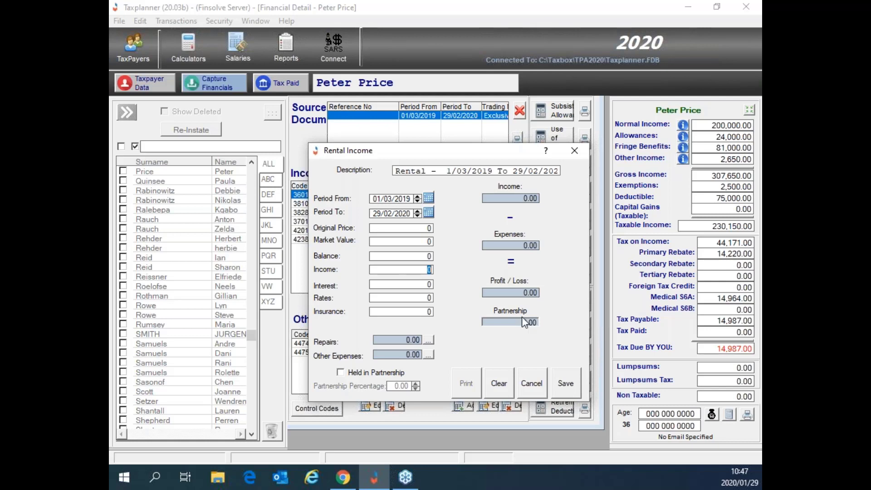
text(24000)
key(Tab)
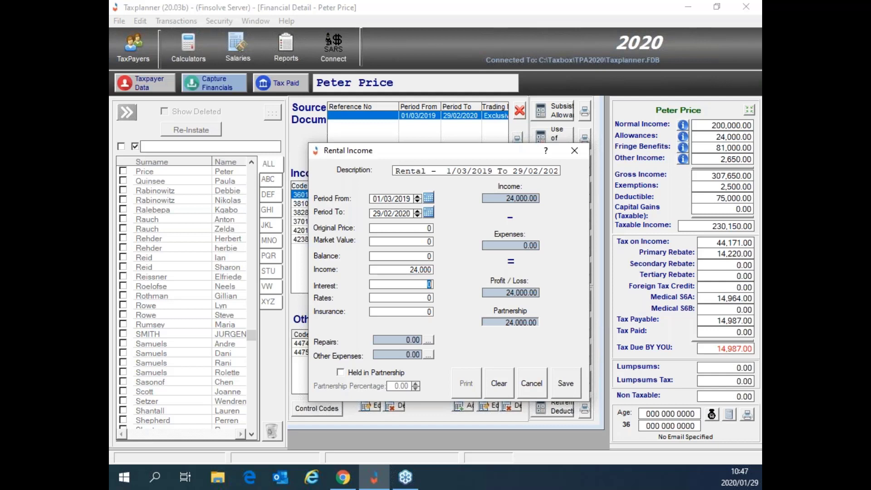
Step: Enter interest 10,000, rates 1,000 and insurance 1,000, then open the repairs breakdown
text(10000)
key(Tab)
text(1000)
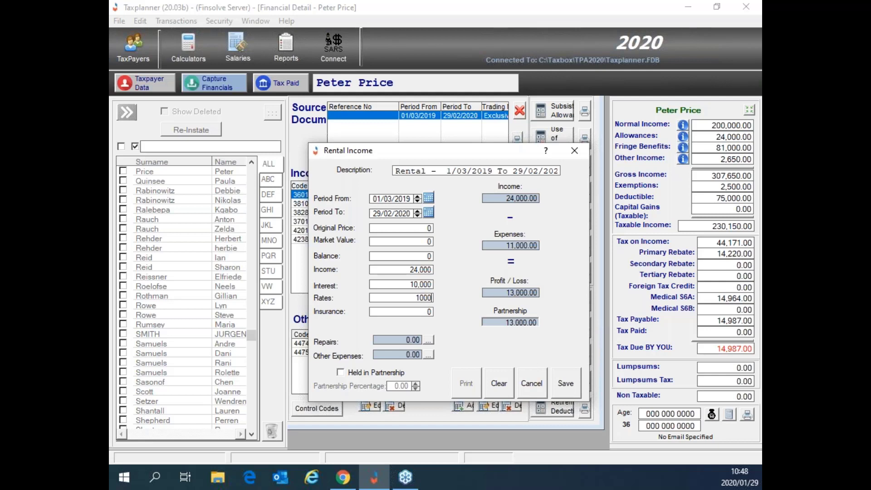
key(Tab)
text(1000)
click(429, 340)
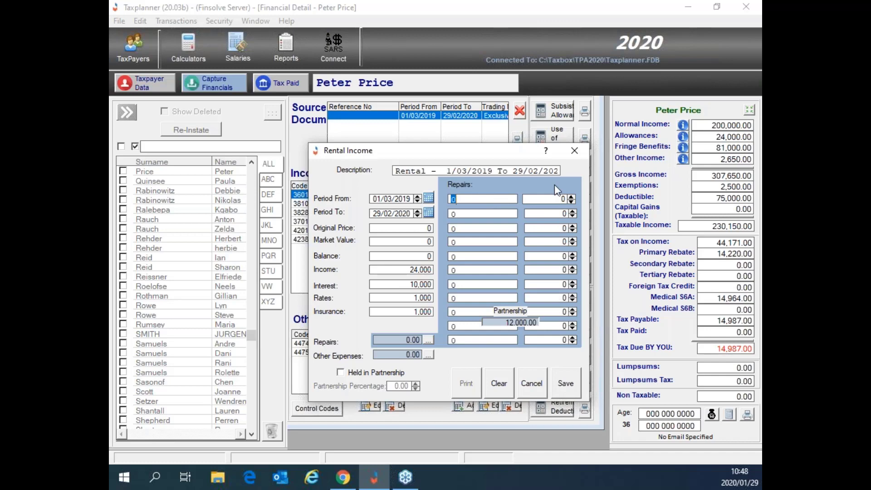
Step: Check the Other Expenses breakdown, then save the rental entry so it lists as item 4210
click(428, 355)
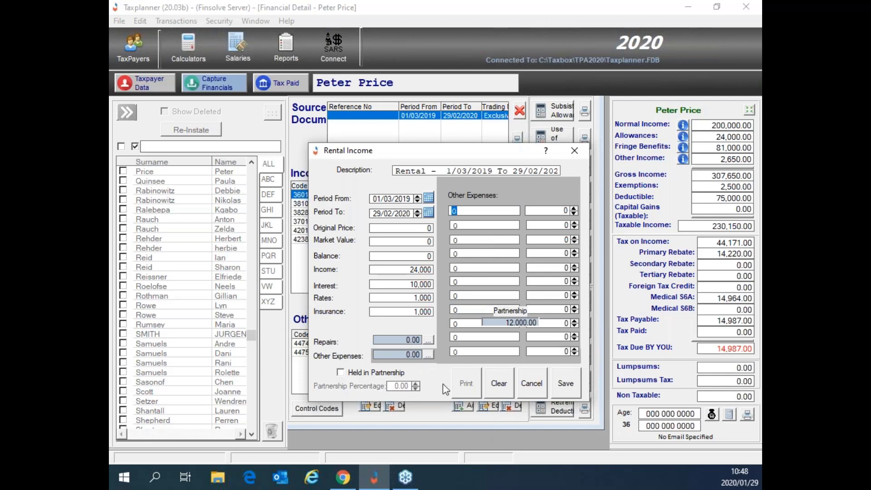
click(428, 357)
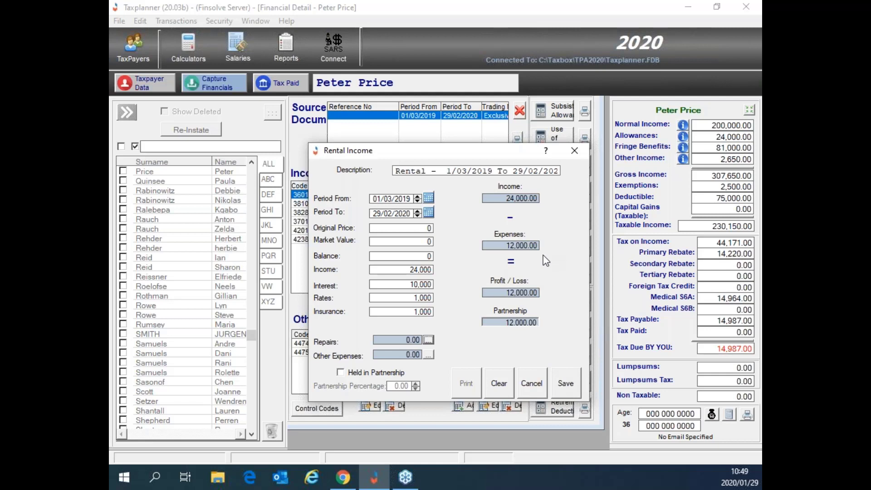
click(566, 385)
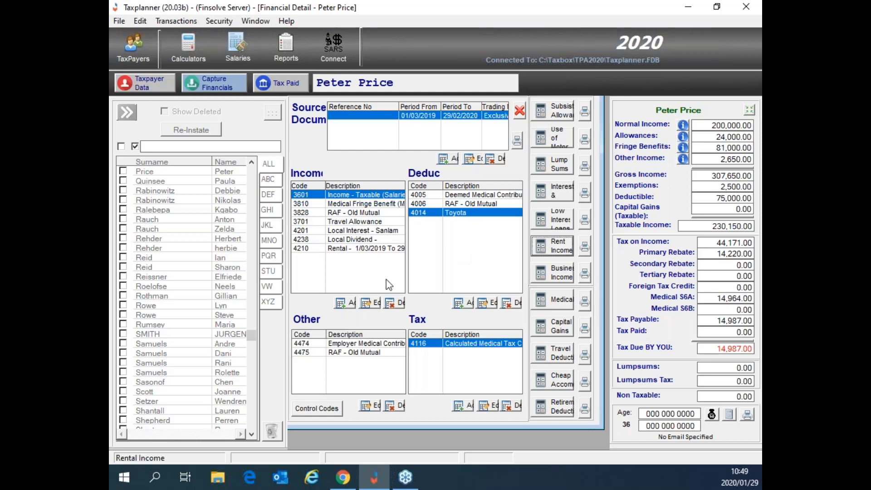
click(341, 248)
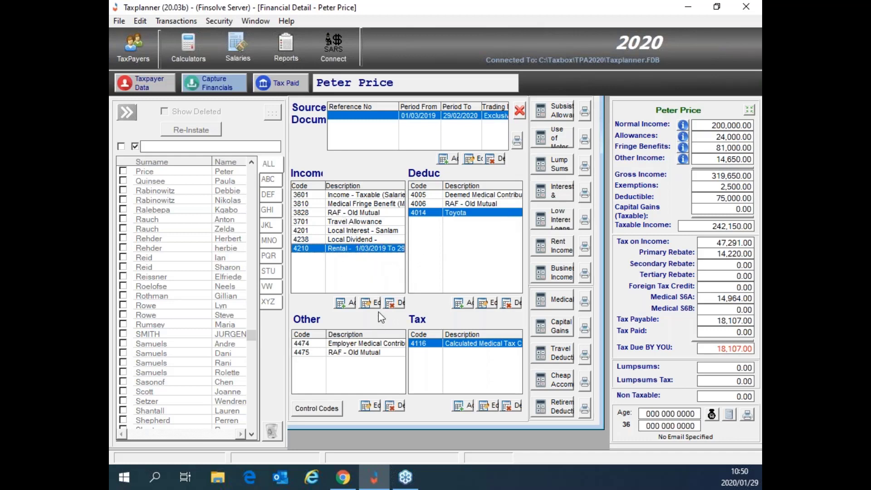
click(346, 305)
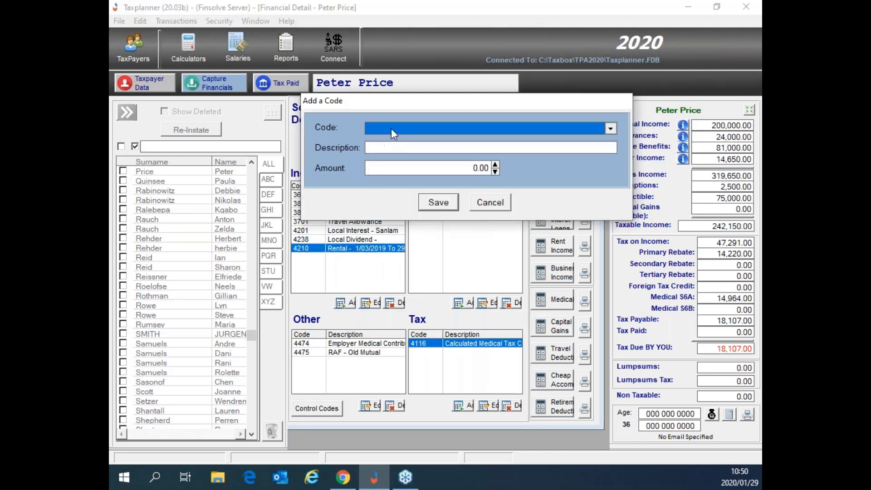
click(393, 126)
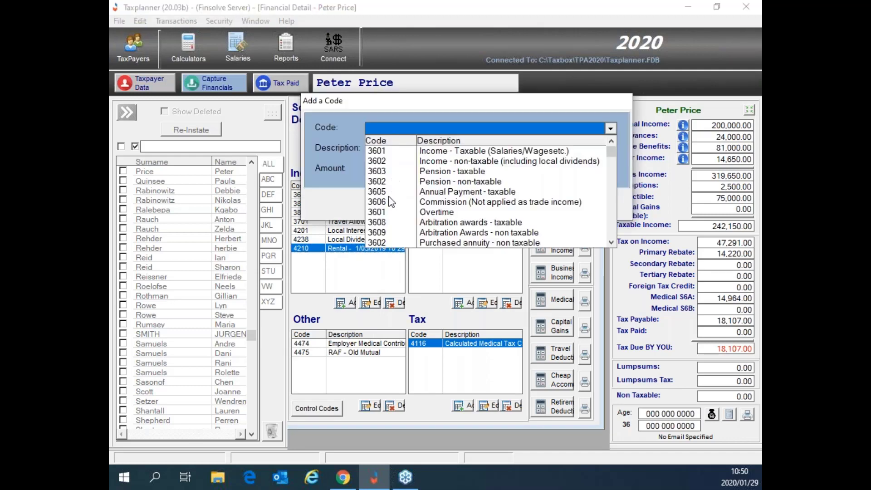
click(386, 202)
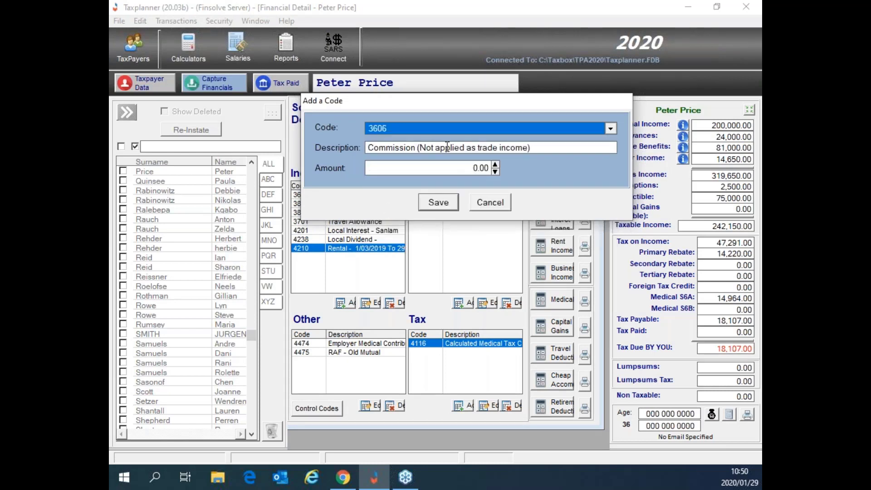
click(454, 170)
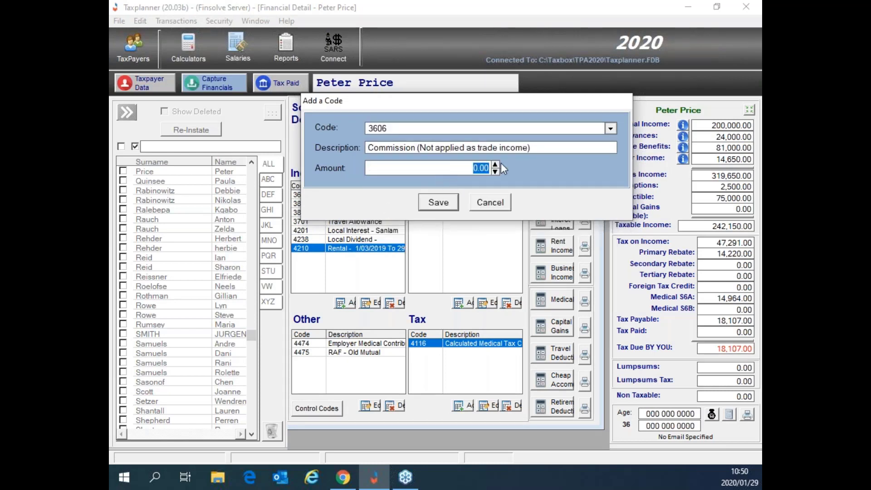
text(100000)
key(Return)
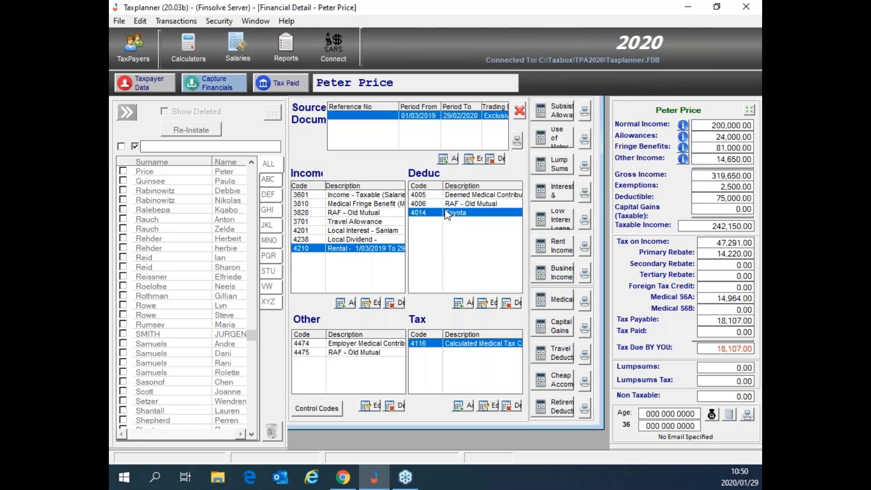
click(347, 303)
click(374, 126)
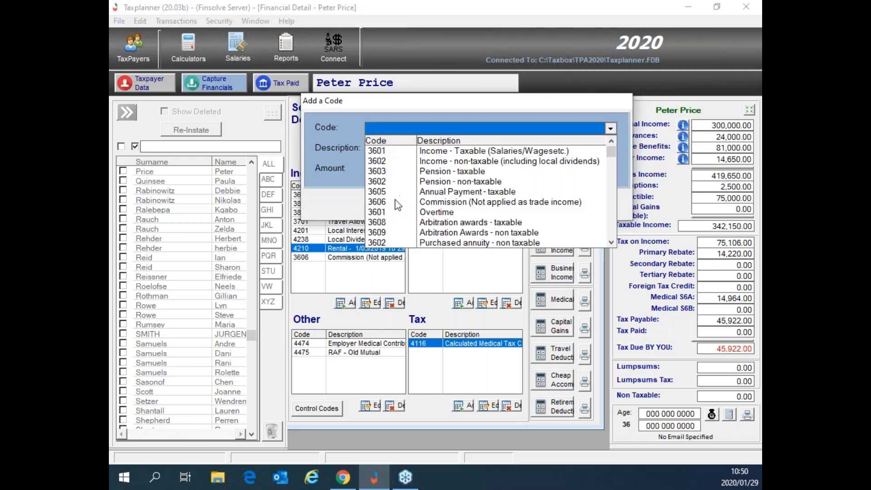
scroll(398, 205, down, 1)
scroll(398, 205, down, 1)
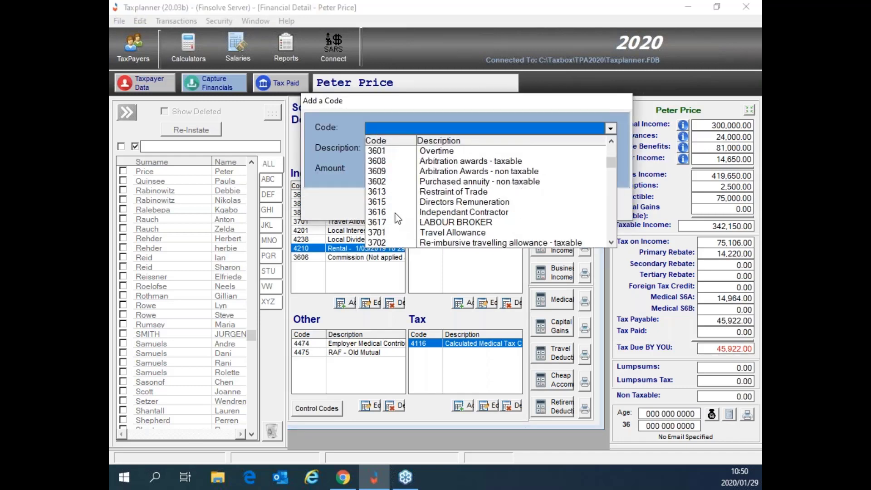
click(399, 212)
click(473, 168)
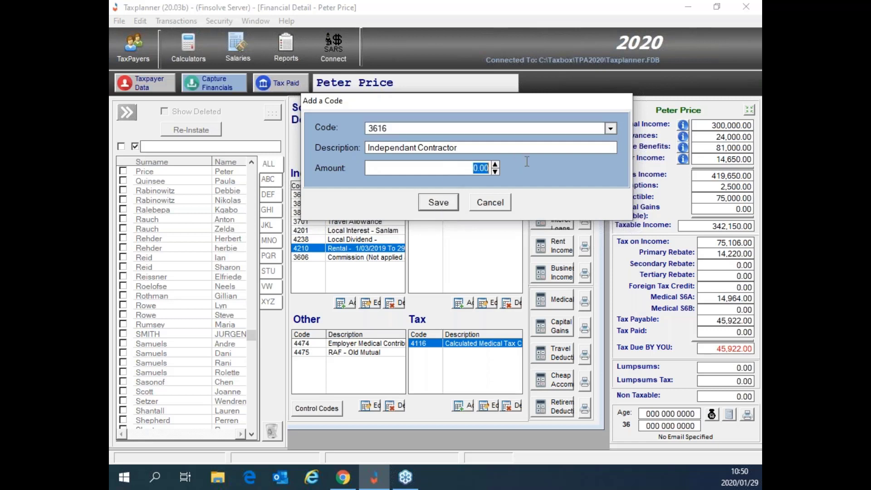
text(100000)
click(495, 206)
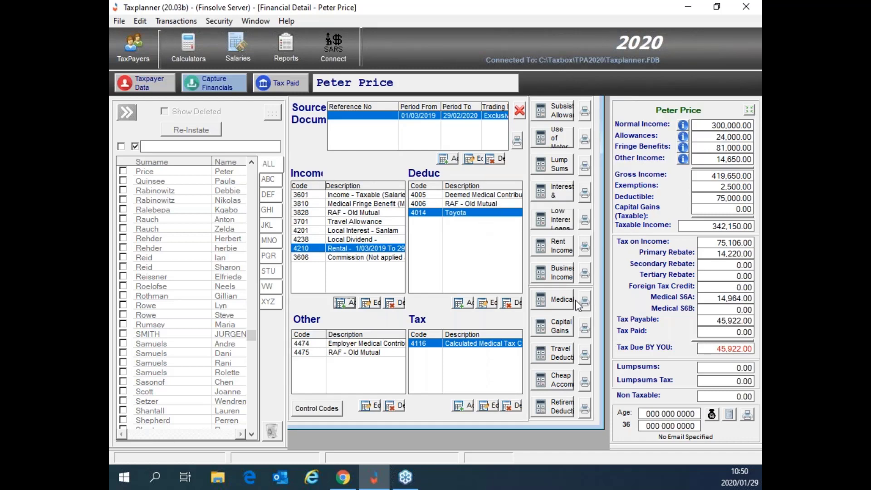
Step: In the travel claim, describe a second vehicle: VW, make VW, model Polo, year 2016
click(556, 358)
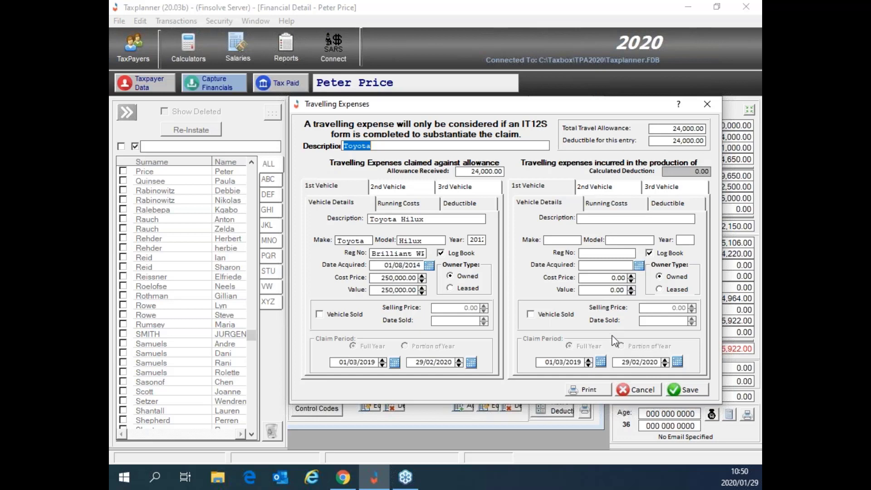
click(584, 219)
text(VW)
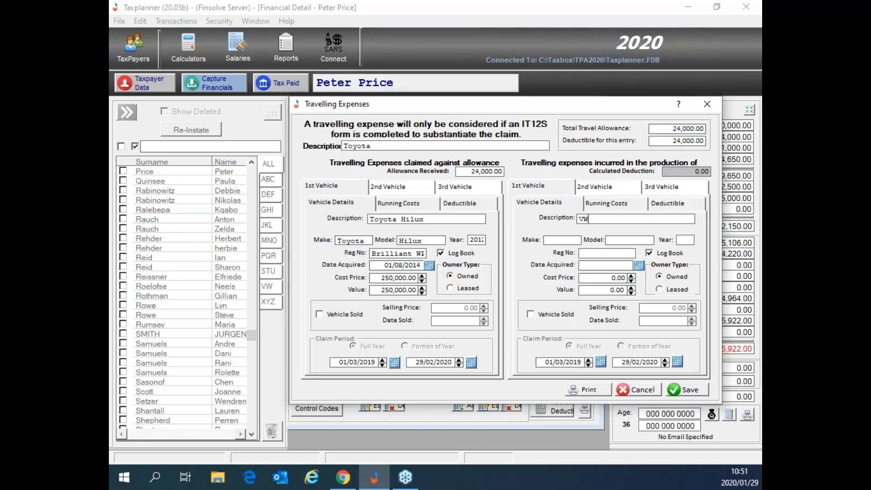
click(561, 236)
text(VW)
key(Tab)
text(Polo)
key(Tab)
text(2016)
key(Tab)
Step: Enter the VW's registration number and a cost price of 200,000.00
text(Hello WP)
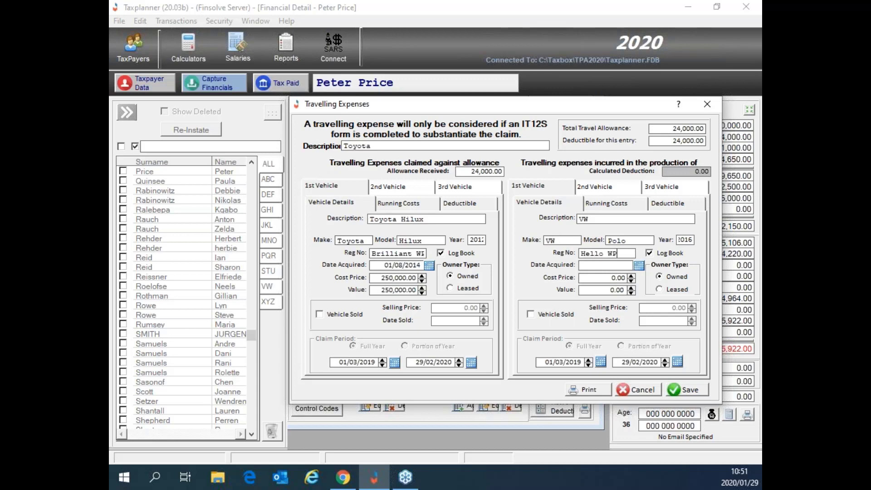
key(Tab)
click(600, 278)
drag(600, 277, 636, 282)
text(200000)
key(Tab)
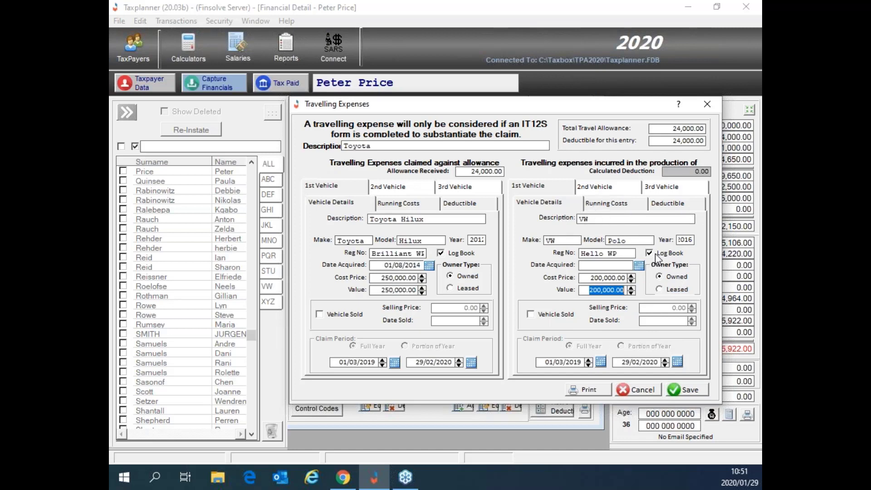
Step: On Running Costs, enter 10,000 opening kms, 20,000 closing kms and 9,000 business kms
click(603, 208)
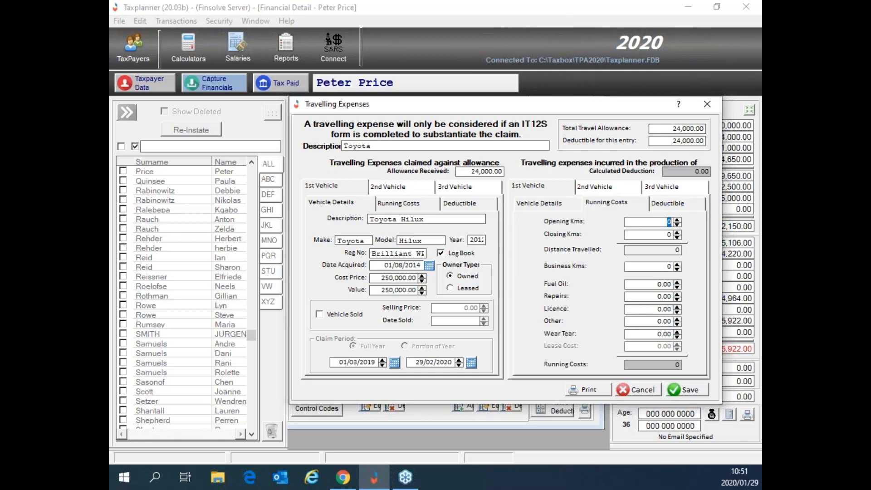
text(10,000)
key(Tab)
text(20000)
key(Tab)
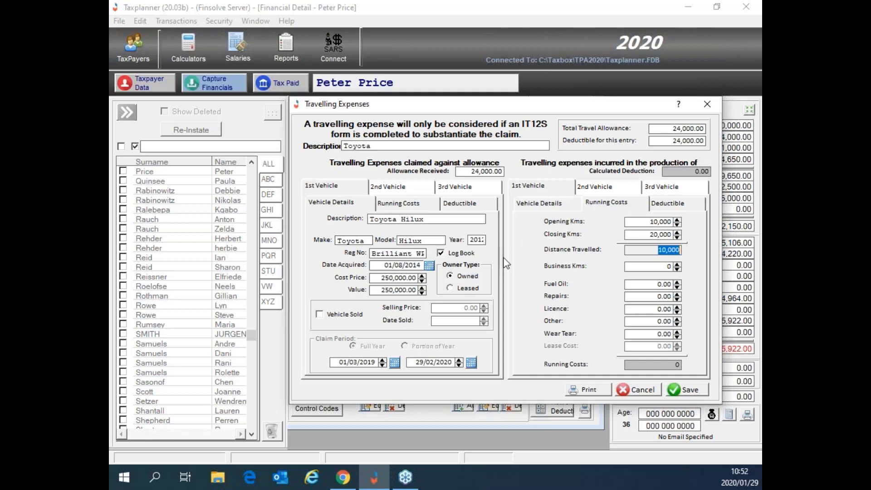
click(665, 267)
key(BackSpace)
text(90000)
key(BackSpace)
key(Tab)
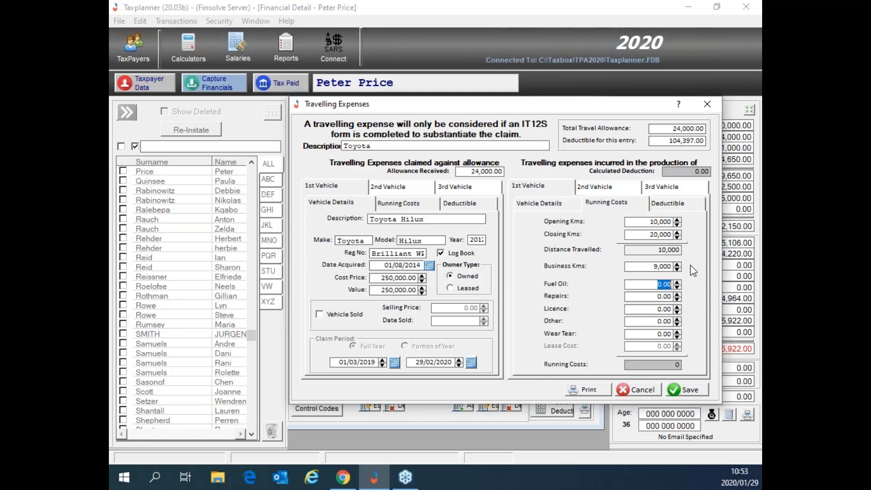
Step: Enter wear and tear 40,000, fuel 15,000, repairs 2,000 and licence 800 for the VW
click(661, 333)
text(40000)
key(Tab)
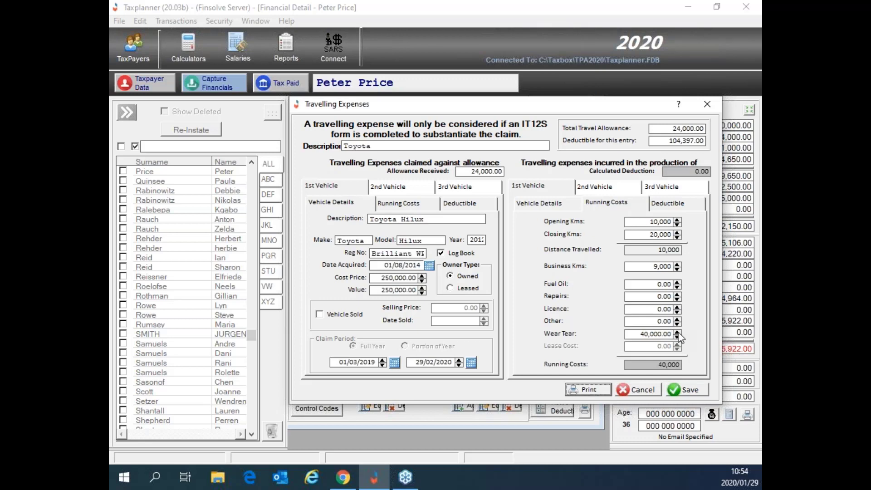
click(640, 284)
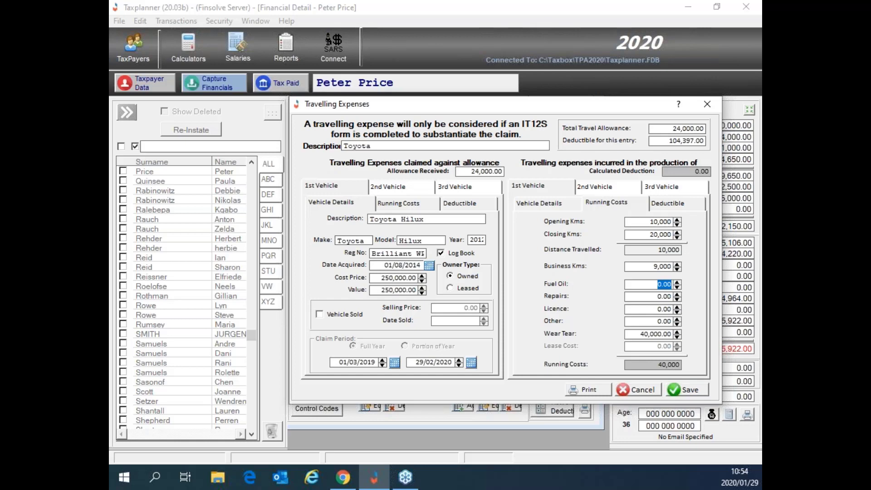
text(1000)
key(BackSpace)
key(BackSpace)
key(BackSpace)
text(5000)
key(Tab)
text(2000)
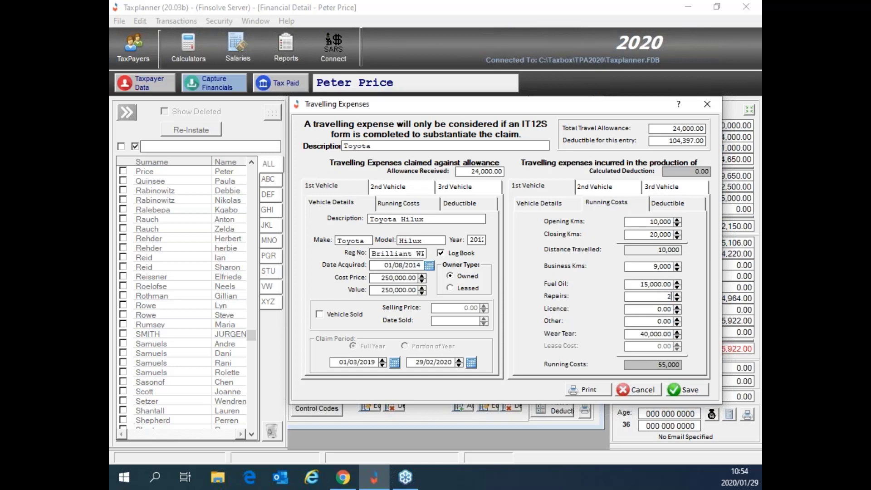
key(Tab)
text(800)
key(Tab)
Step: Check the 57,800 running-costs total, then save the Toyota claim, raising the deductible to 155,397.00
click(656, 365)
drag(656, 365, 683, 368)
click(687, 391)
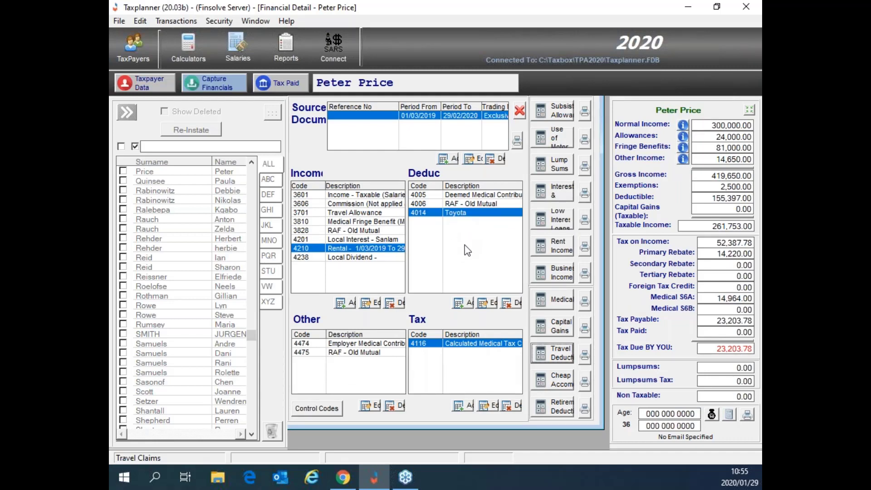
Step: Open a blank Cheap Accommodation form covering 1/03/2019 to 29/02/2020 with one room
click(462, 212)
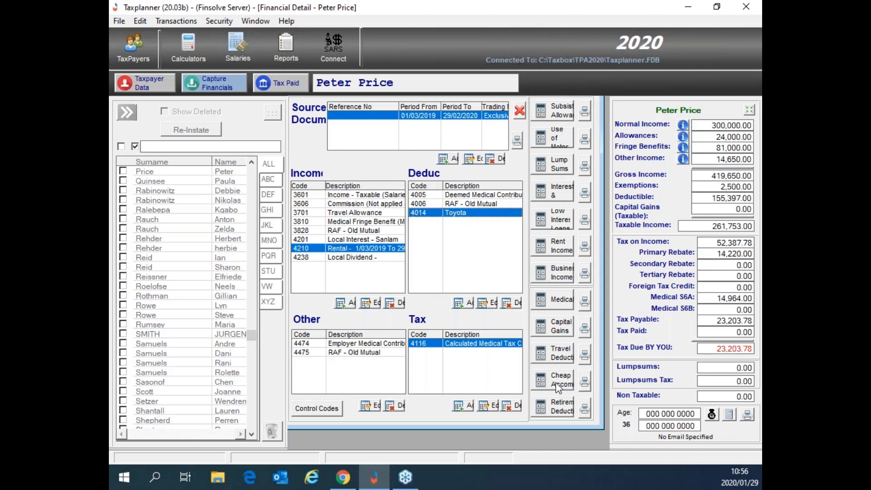
click(557, 386)
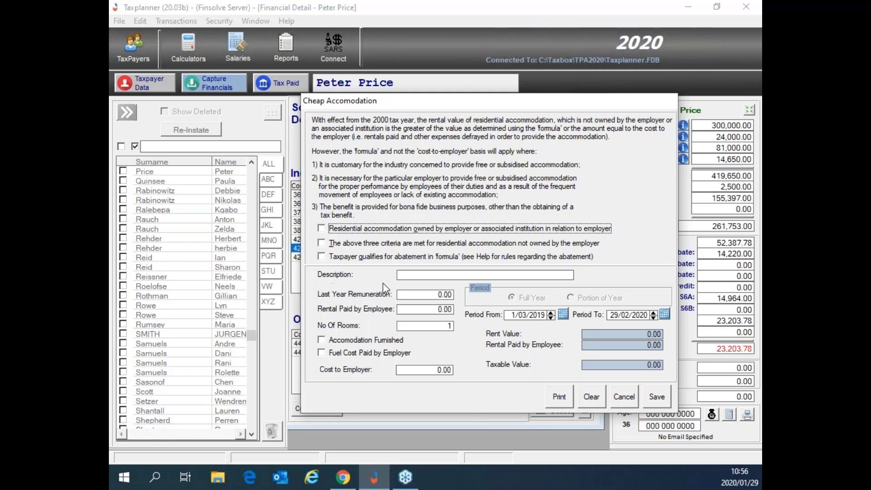
Step: Fill in the description and last year remuneration, then save the 3801 Cheap Accommodation benefit
click(405, 275)
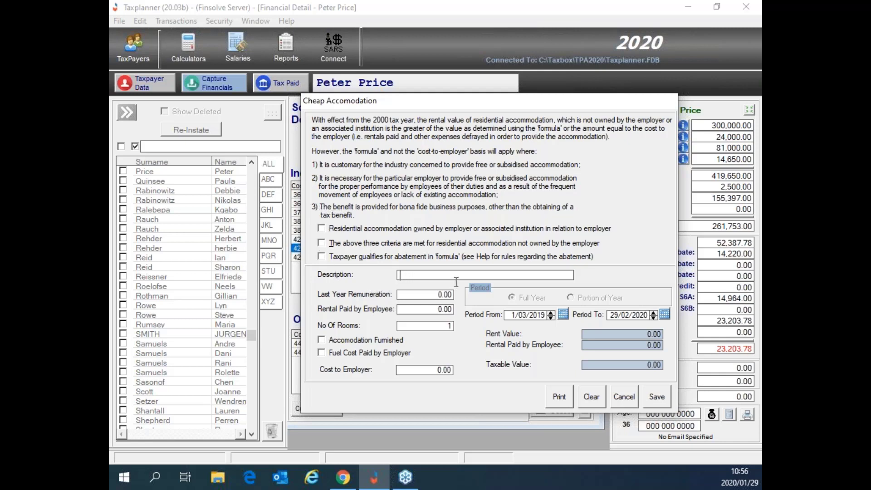
click(426, 292)
drag(641, 369, 668, 370)
click(659, 397)
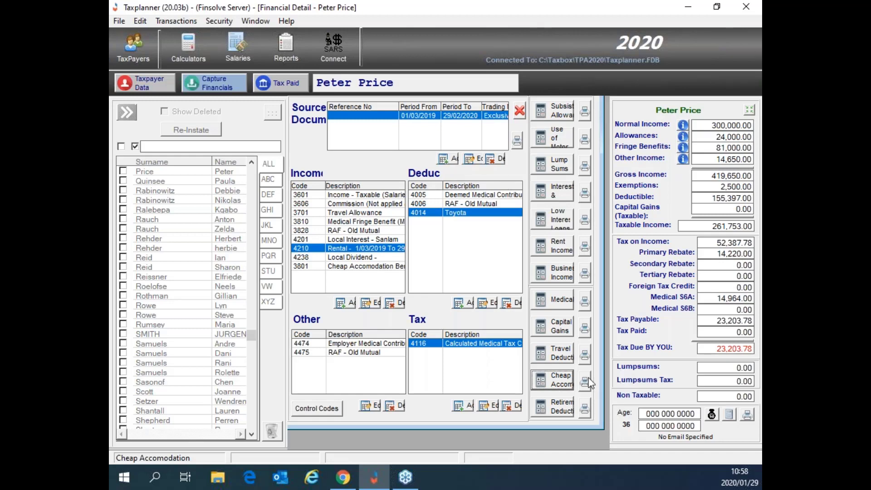
Step: Start an 'Allan Gray' capital gain with a purchase date of 01/08/2018
click(561, 327)
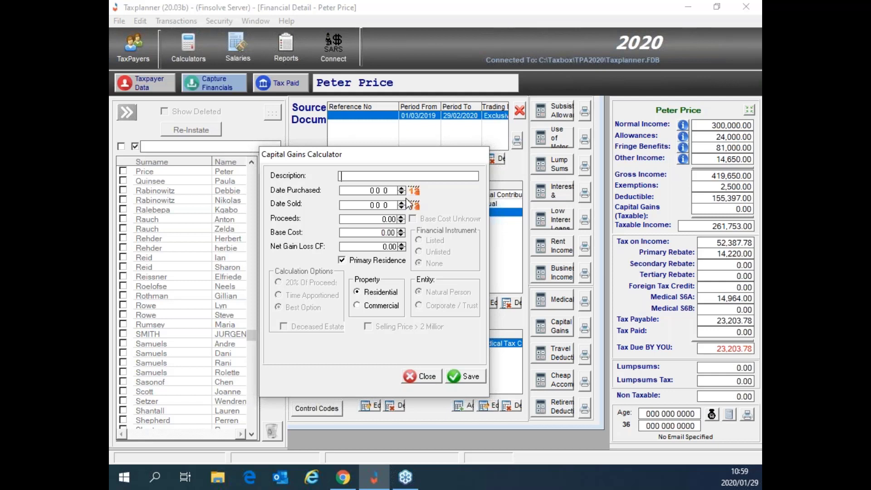
text(Allan Gray)
key(Tab)
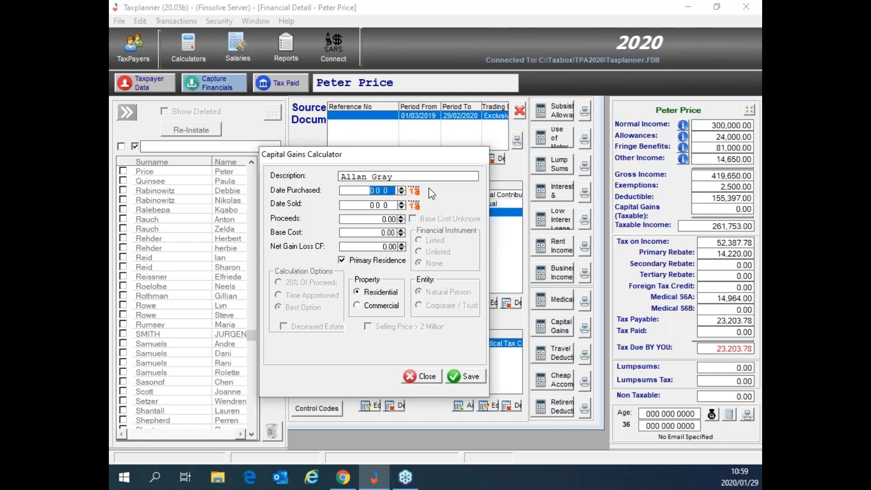
click(412, 191)
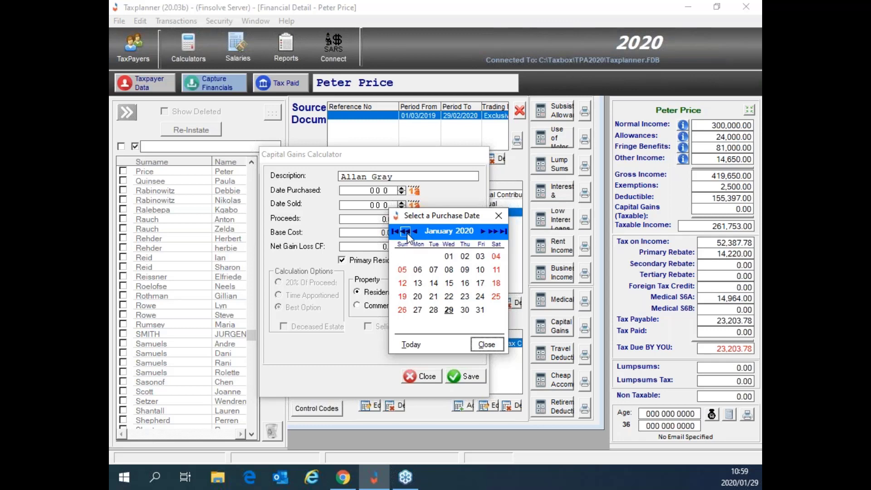
drag(407, 232, 407, 232)
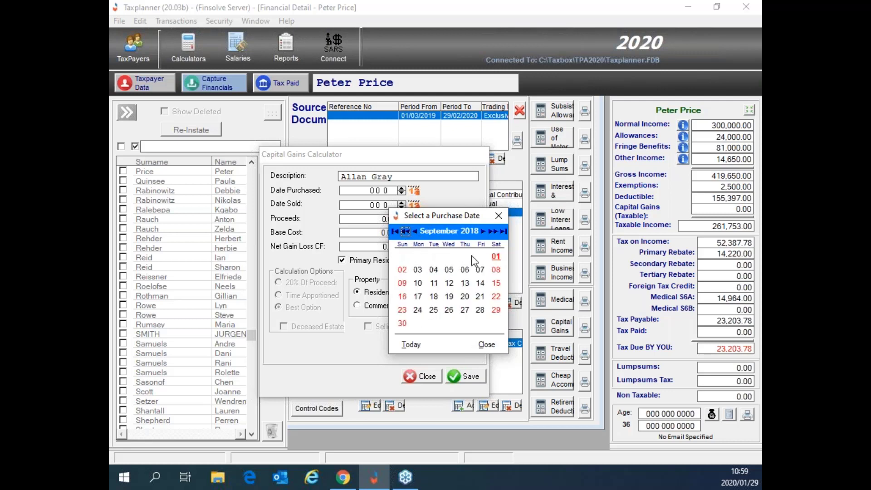
click(406, 232)
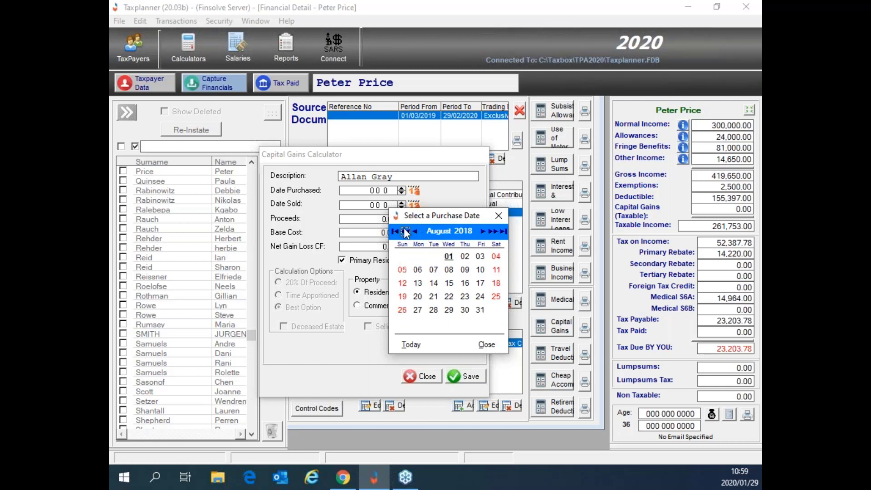
click(449, 256)
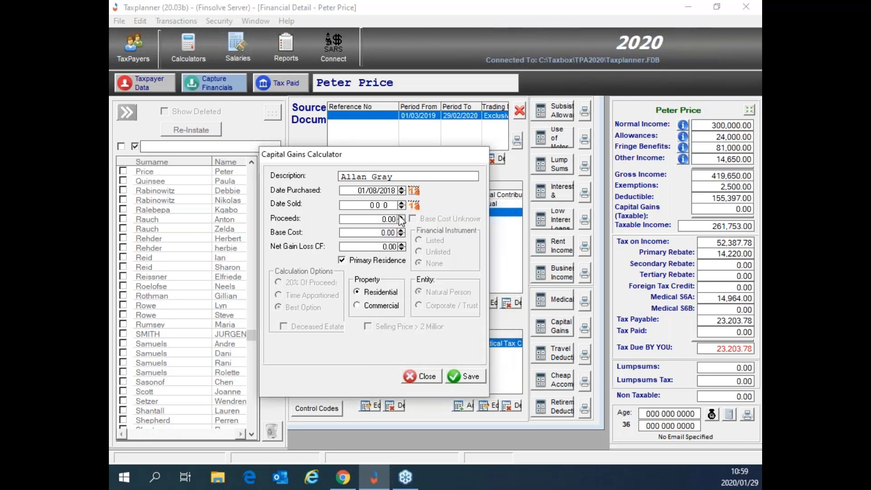
Step: Set the capital gain's sale date to 15/01/2020
click(391, 206)
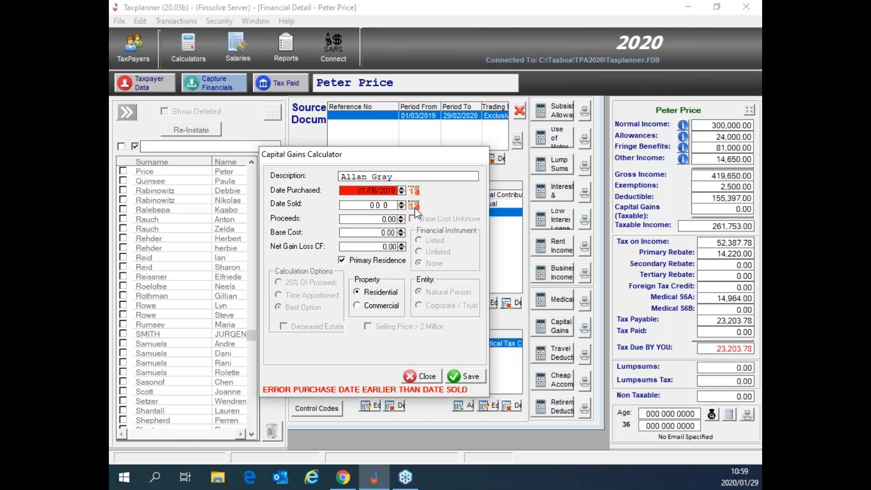
click(413, 206)
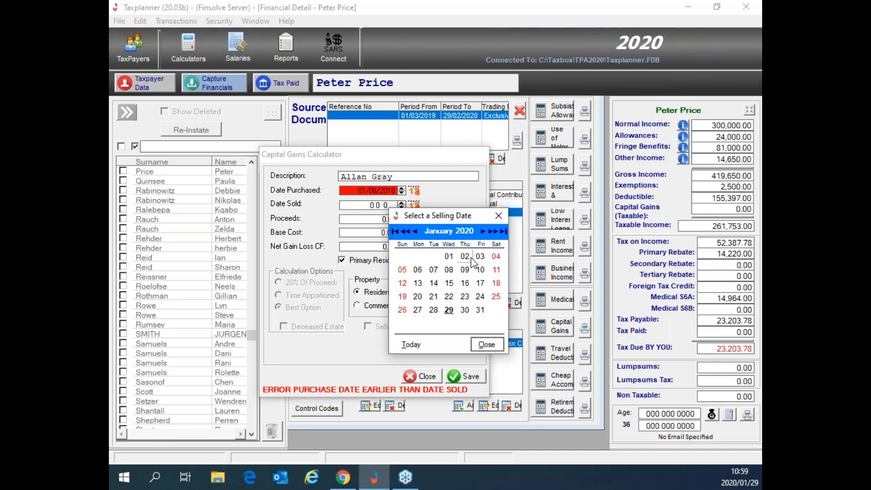
click(451, 285)
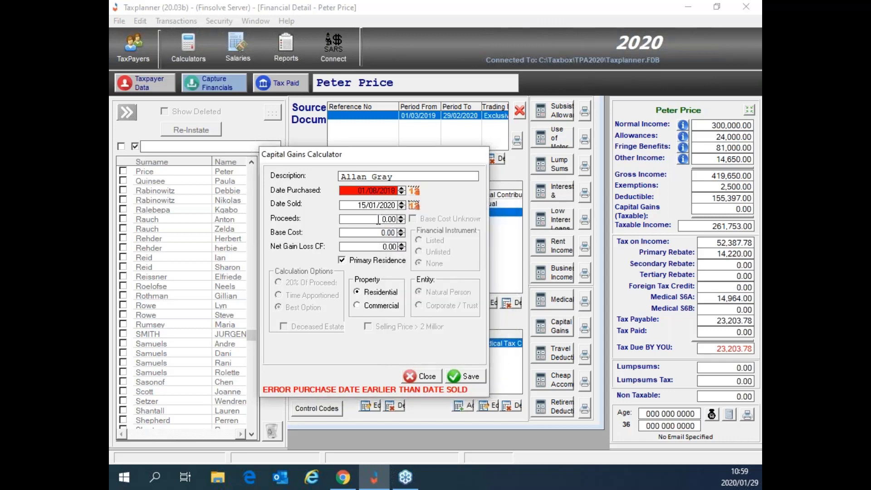
click(378, 220)
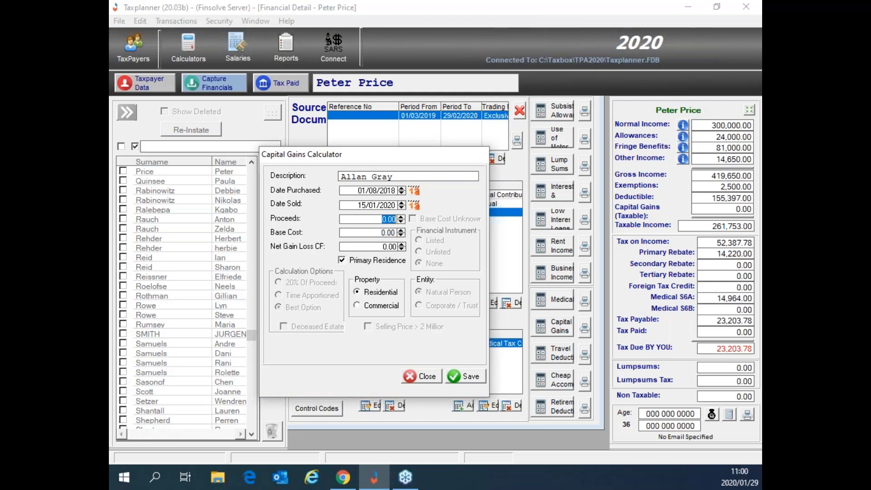
Step: Save the Allan Gray gain with proceeds 20000 and base cost 10000, not a primary residence
text(20000)
key(Tab)
text(10000)
key(Tab)
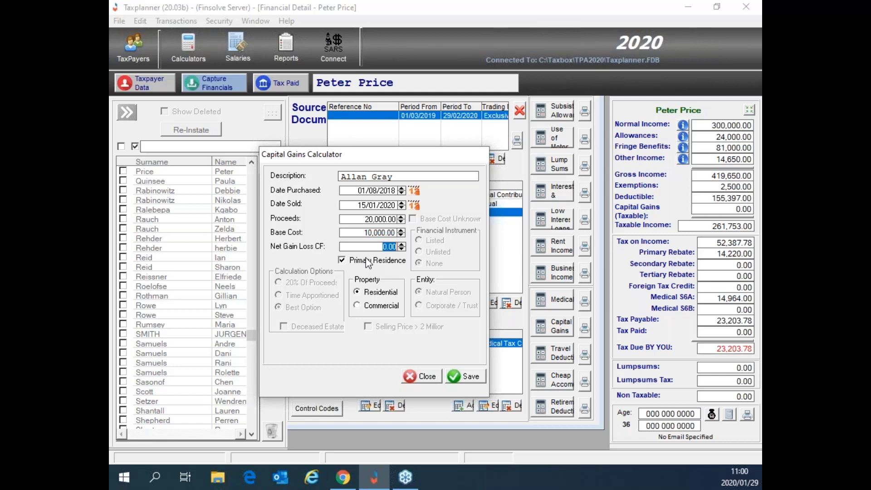
click(343, 263)
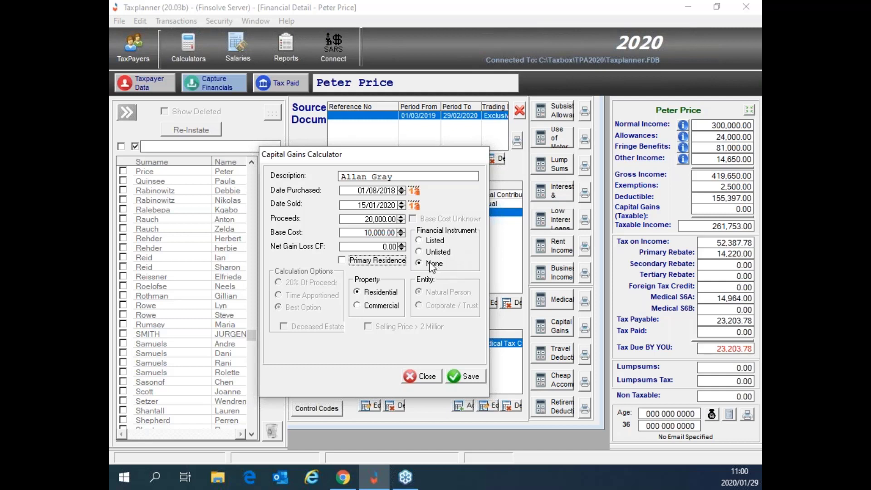
click(467, 376)
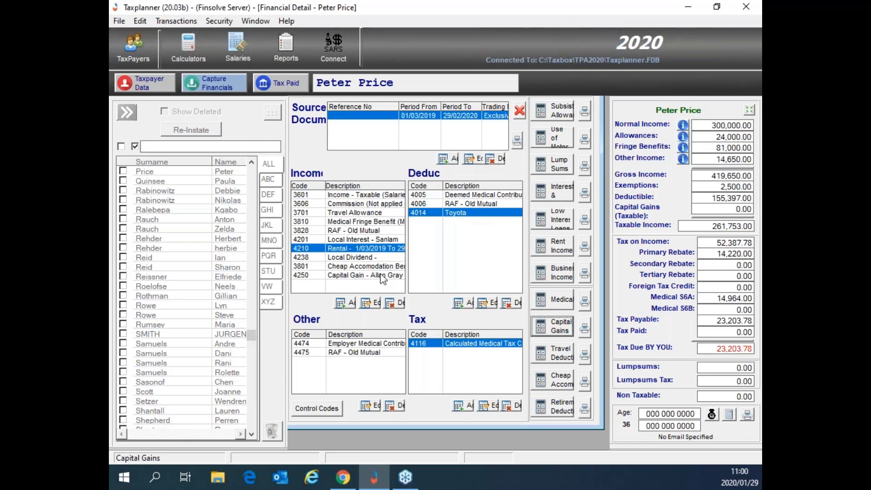
Step: Select the 4250 Capital Gain – Allan Gray row in the Income list
click(383, 277)
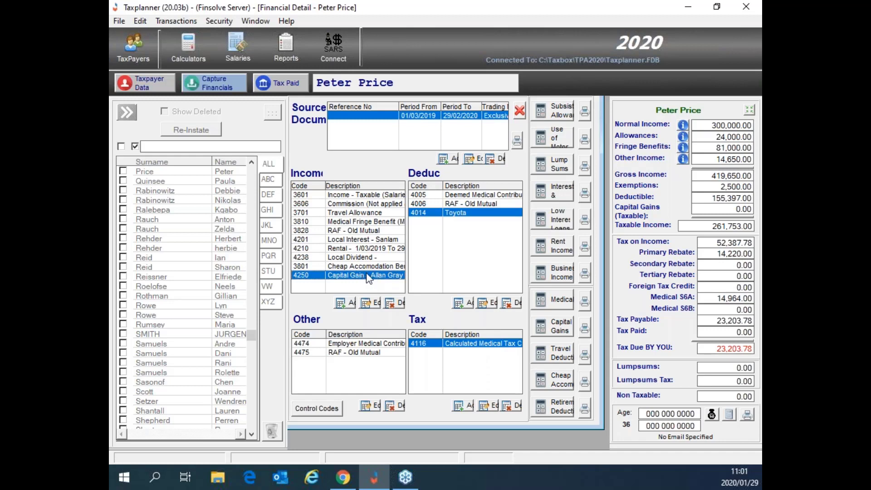
Step: Edit the capital gain and add the property's street address to its description
click(372, 306)
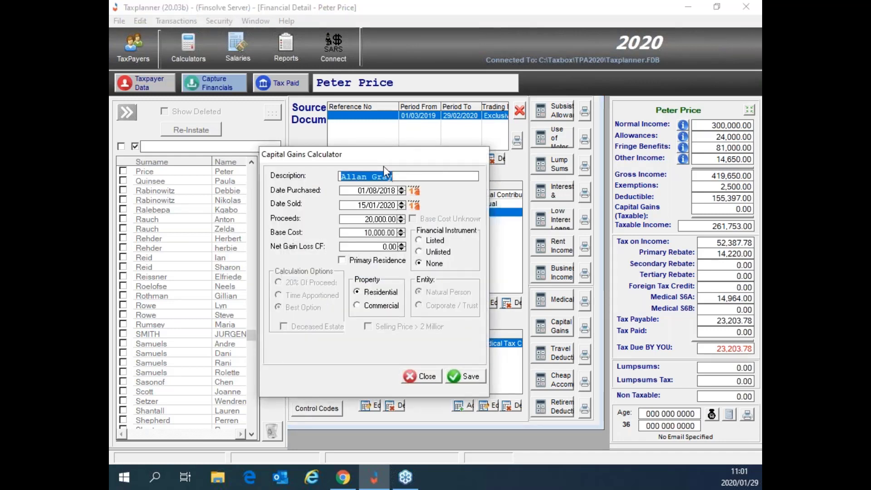
drag(362, 221, 426, 228)
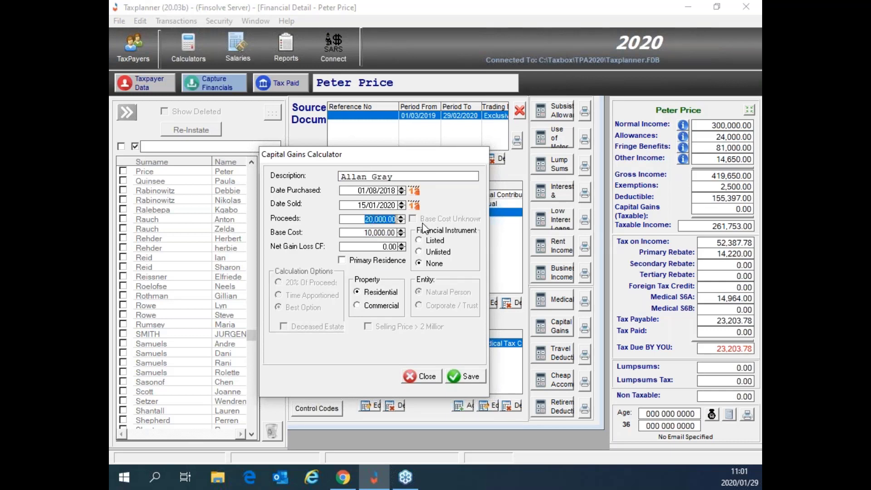
click(394, 177)
drag(394, 176, 306, 170)
click(391, 175)
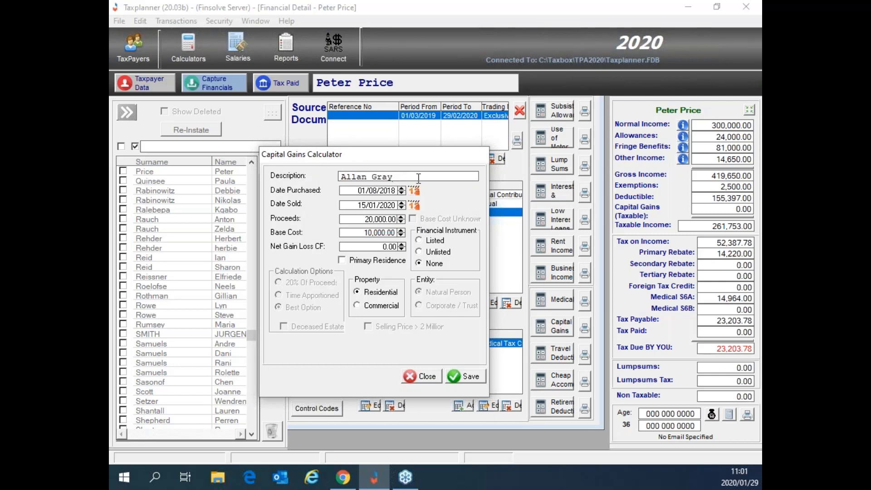
text(steer)
click(341, 177)
text(32)
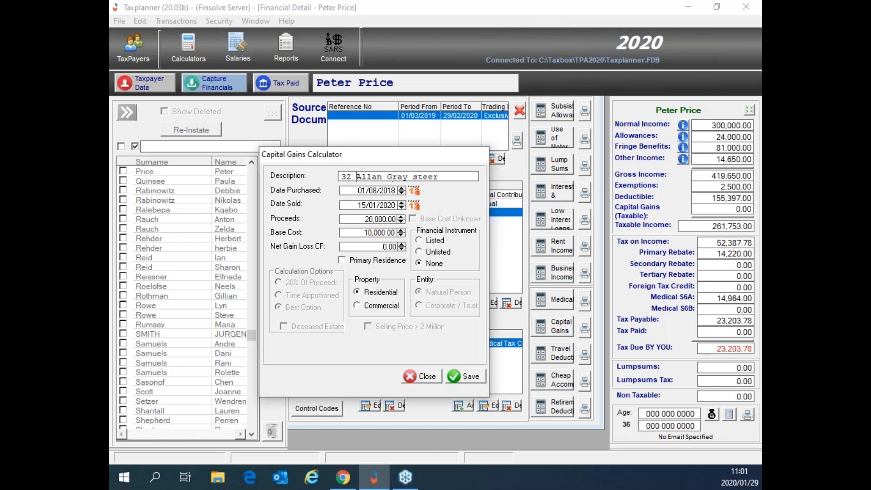
Step: Save it with proceeds 8,000,000, base cost 2,400,000 and Primary Residence ticked
drag(365, 220, 422, 220)
text(8000000)
key(Tab)
text(2,400,00)
text(0)
key(Tab)
click(348, 263)
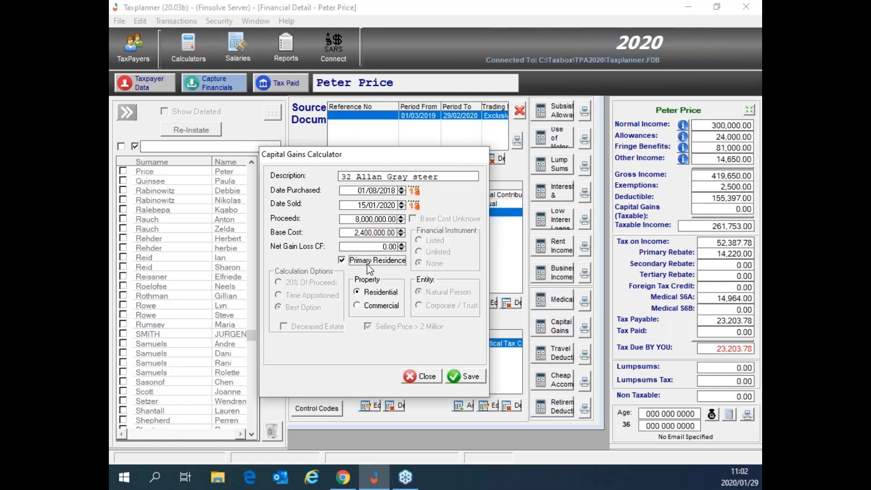
click(354, 216)
drag(354, 215, 396, 219)
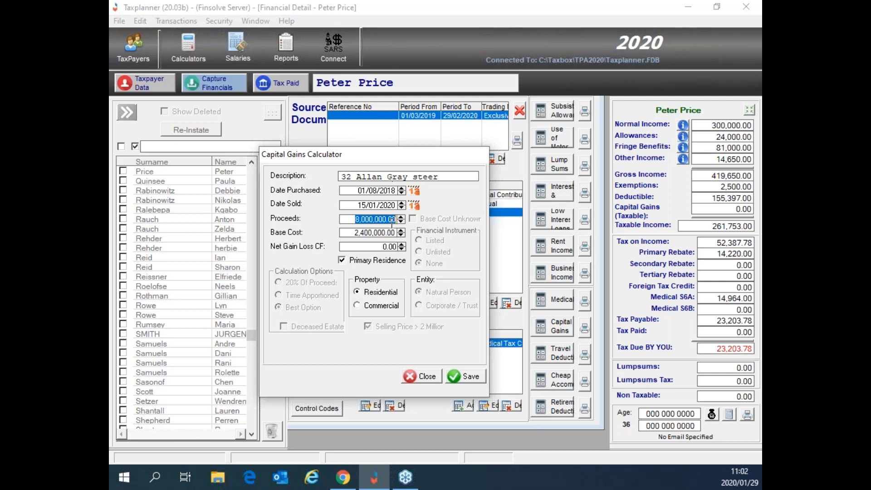
drag(351, 232, 399, 230)
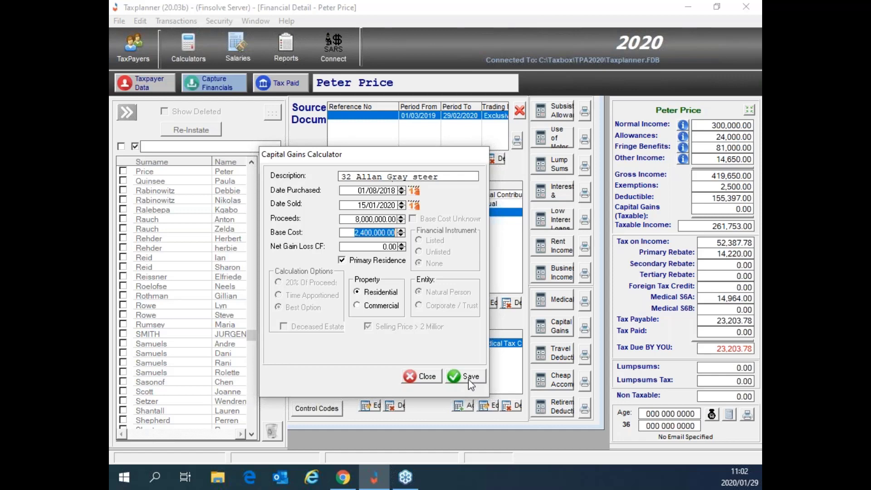
click(468, 376)
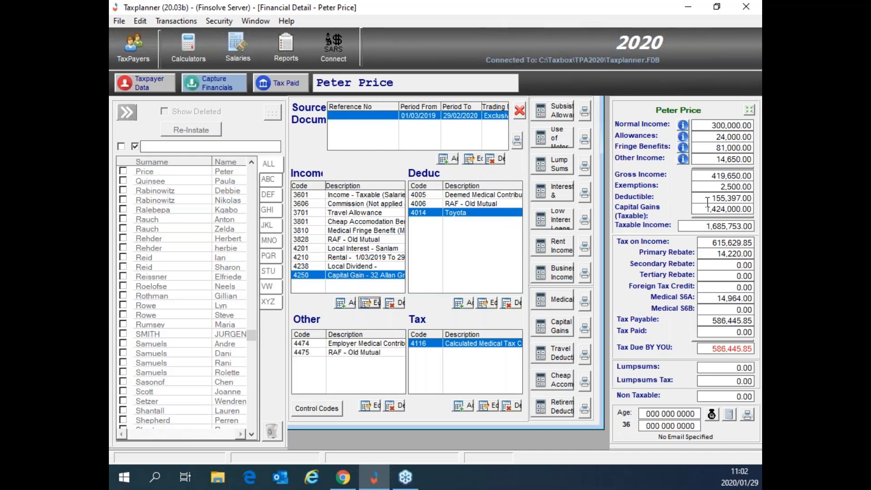
drag(704, 209, 752, 208)
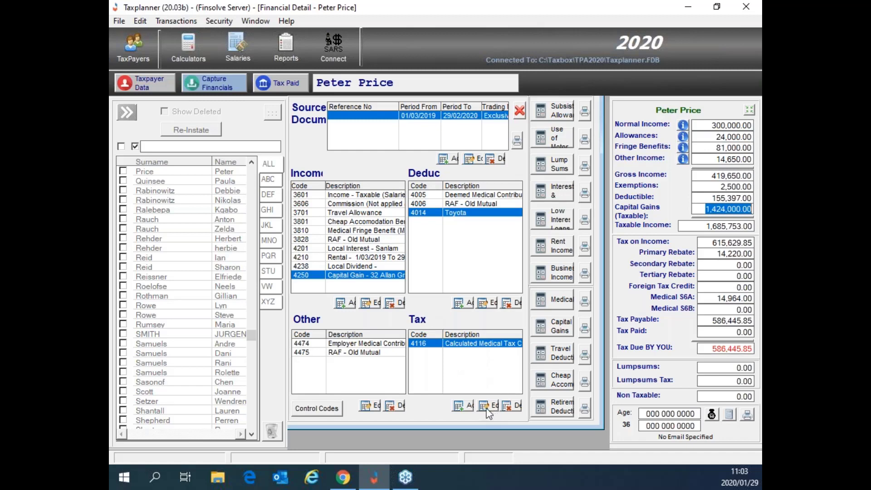
click(466, 407)
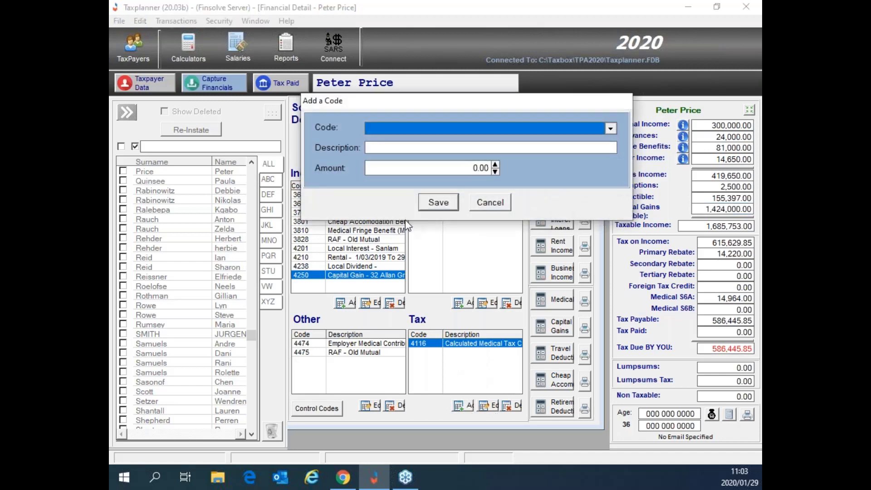
Step: Save a 4102 PAYE tax code entry with an amount of 50,000
click(404, 126)
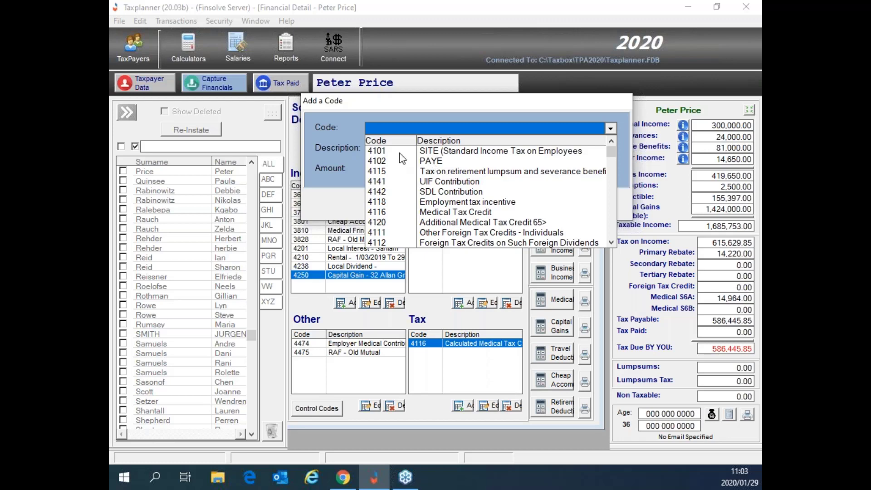
click(388, 160)
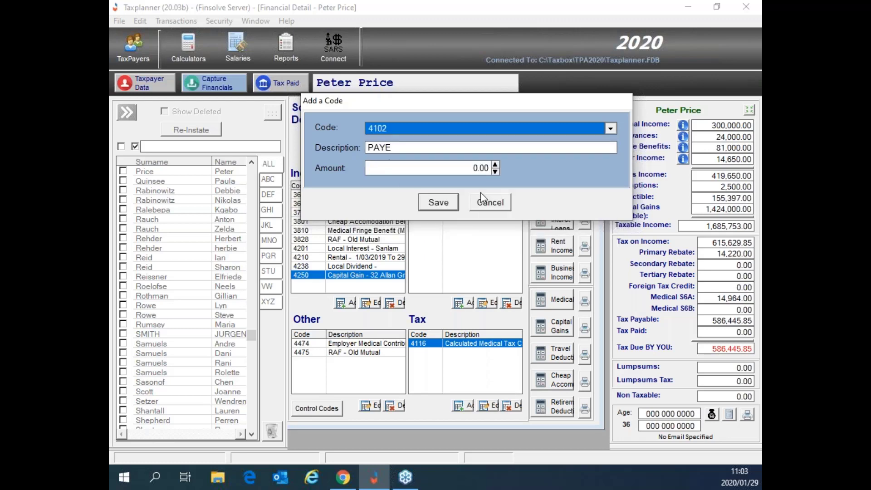
drag(472, 168, 511, 173)
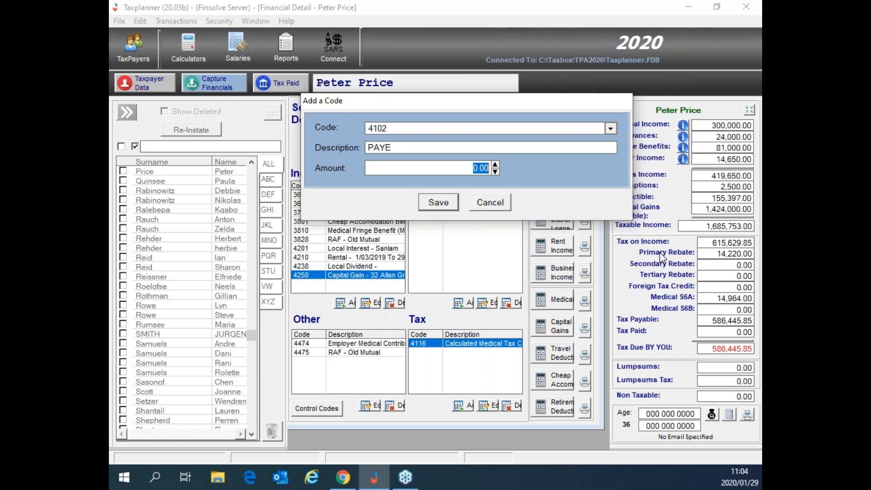
text(50)
text(0)
click(438, 203)
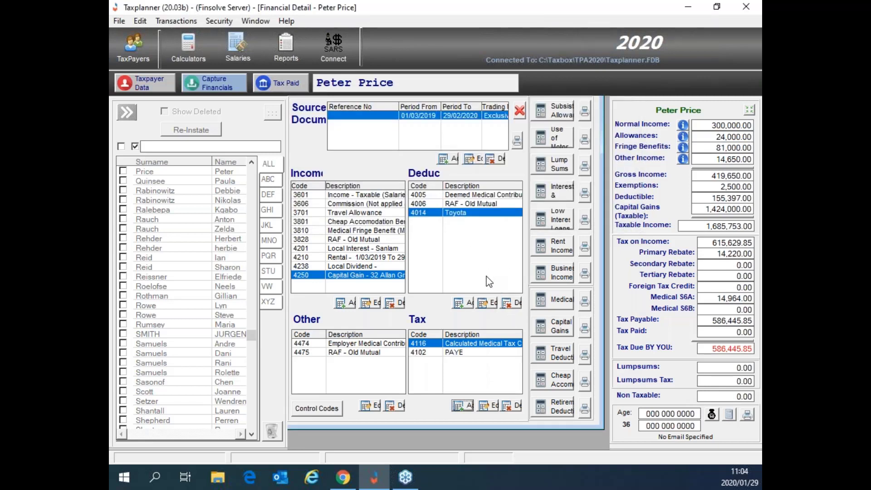
Step: Check the summary: tax paid 50,000.00, tax due 536,445.85, capital gains 1,424,000.00
click(453, 352)
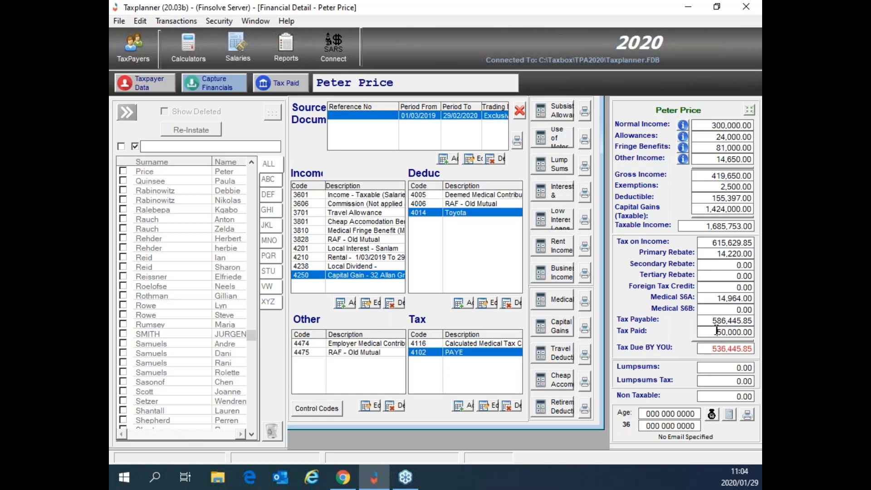
drag(715, 331, 759, 332)
drag(708, 348, 760, 349)
drag(711, 348, 758, 348)
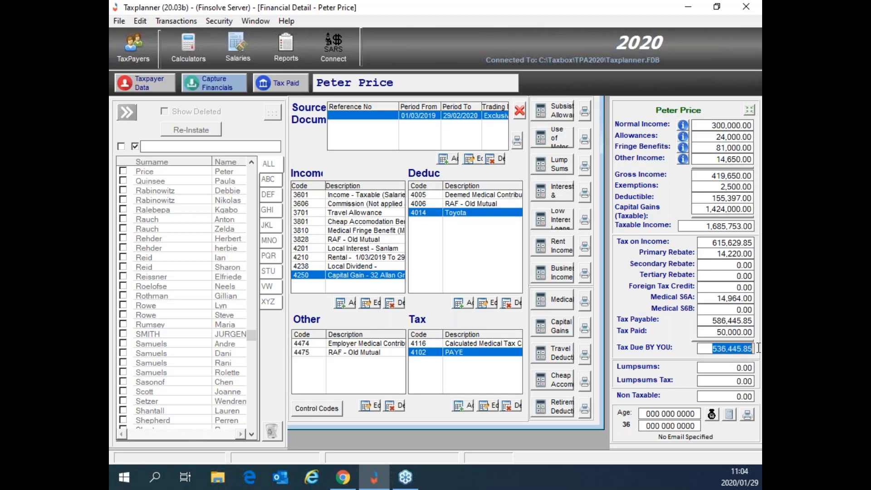
drag(703, 207, 753, 218)
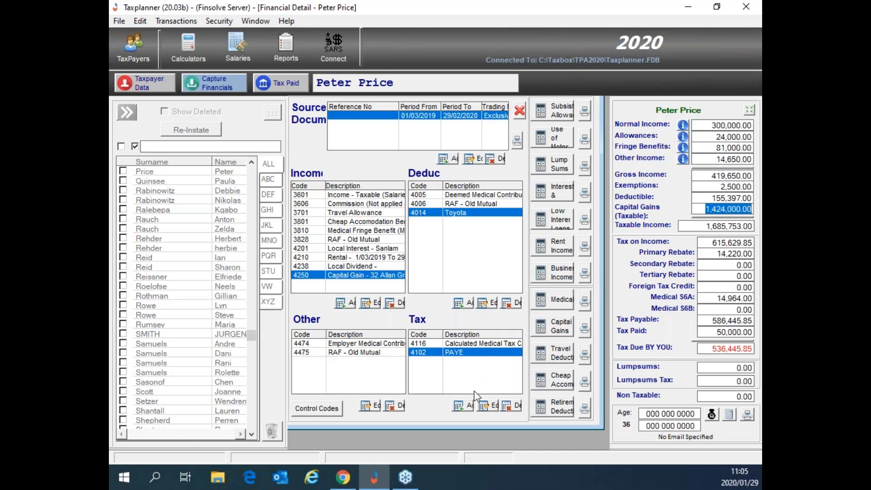
Step: Add another 4102 PAYE tax entry with an amount of 500000 and save it
click(462, 406)
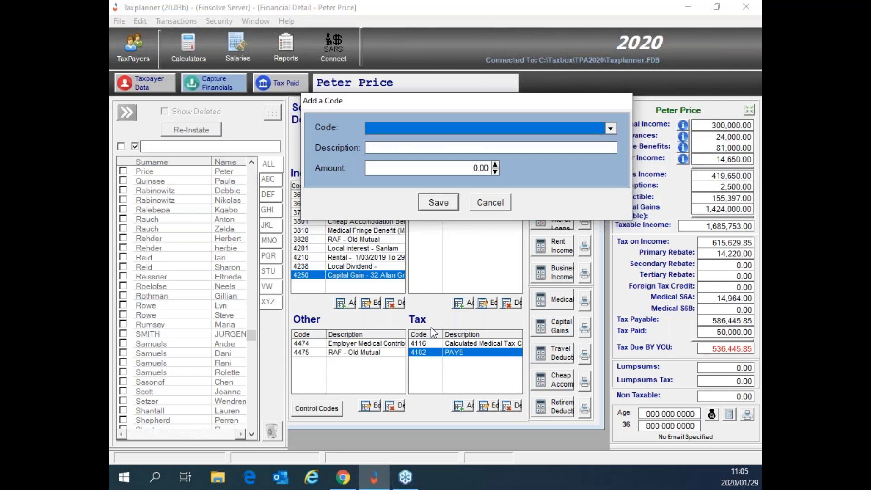
click(431, 129)
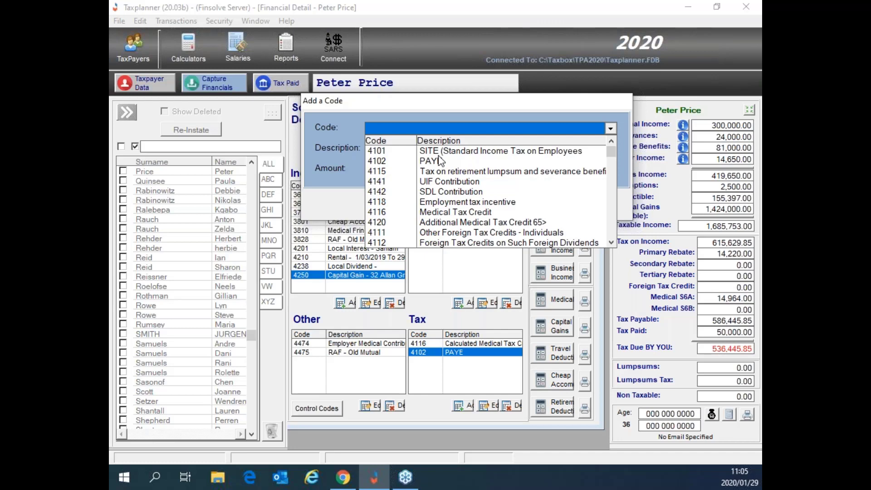
scroll(444, 214, down, 1)
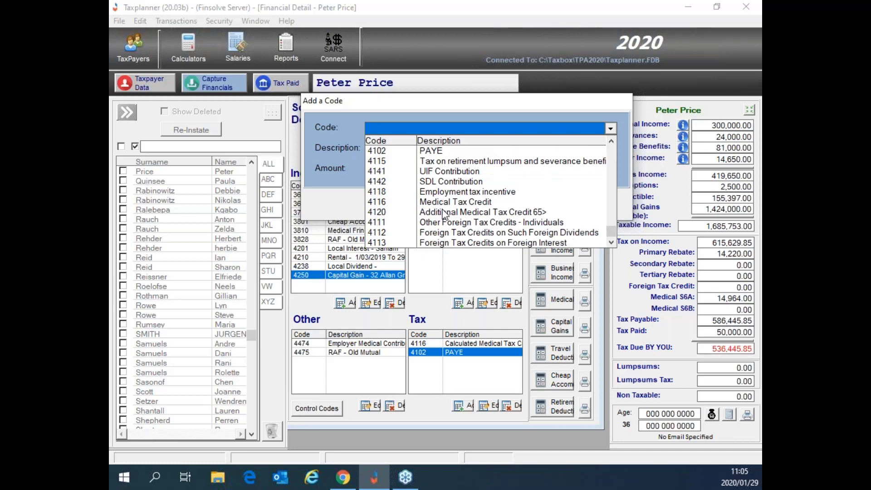
scroll(444, 214, up, 1)
scroll(443, 214, down, 1)
scroll(440, 211, up, 1)
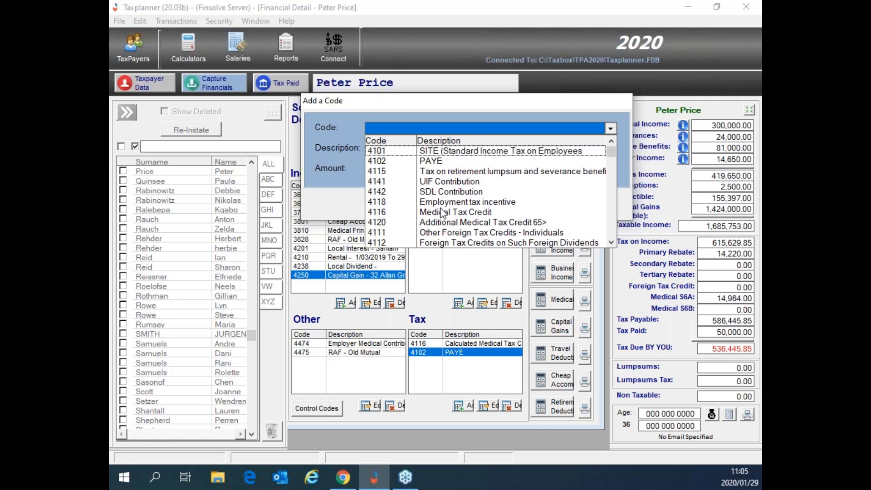
click(434, 165)
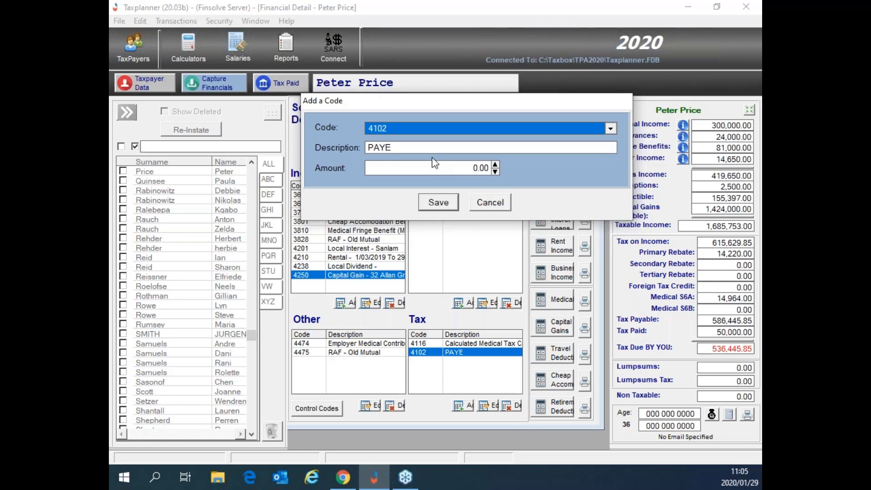
click(502, 167)
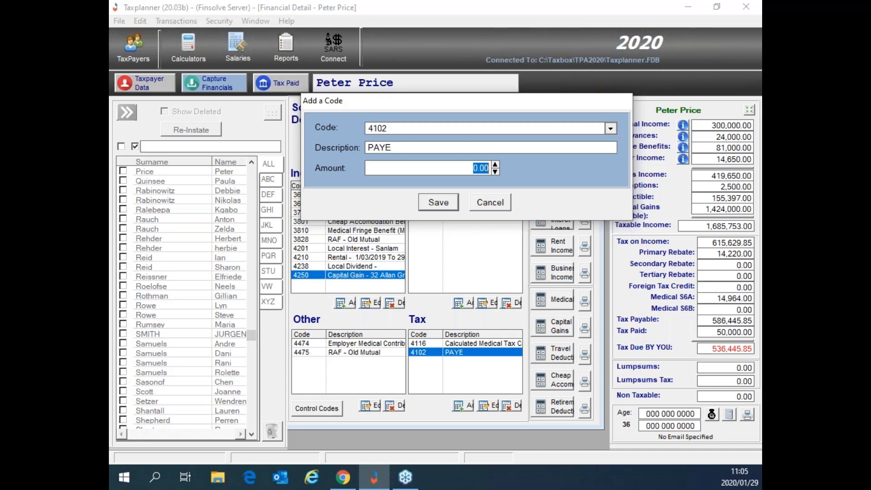
text(500000)
click(443, 202)
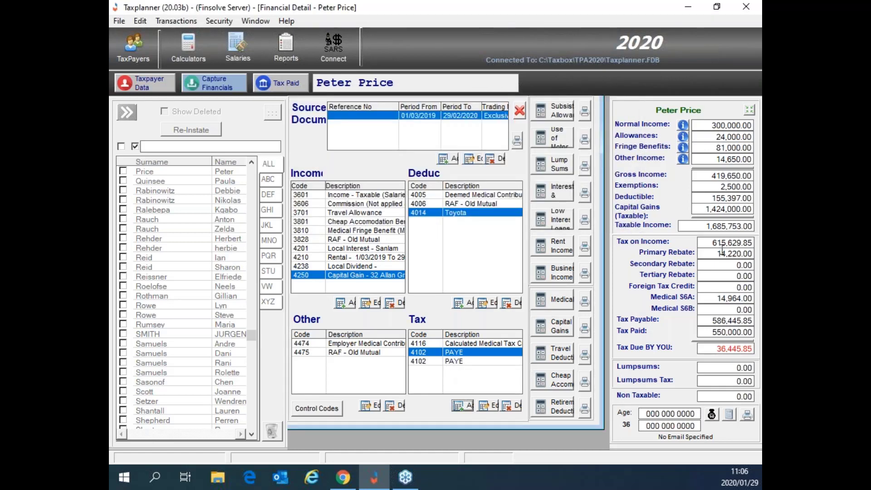
Step: Check capital gains, tax paid of 550,000.00 and tax due of 36,445.85 in the summary
drag(705, 209, 740, 209)
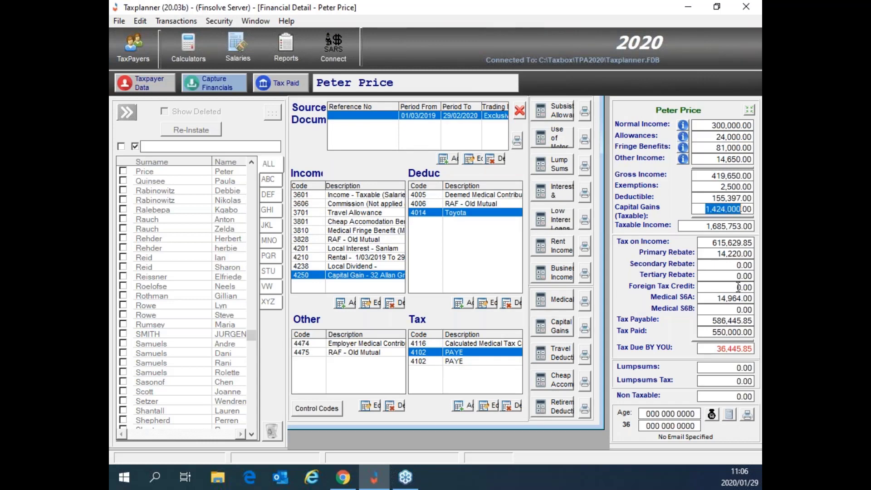
drag(710, 332, 751, 332)
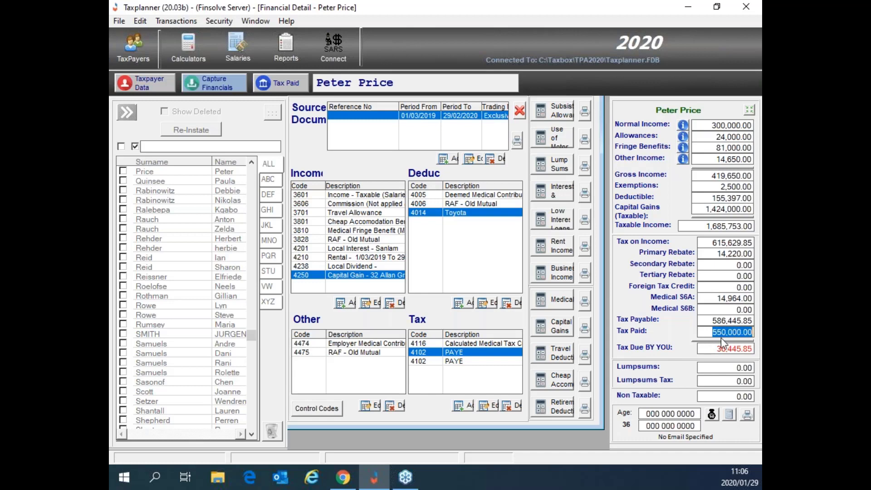
drag(715, 348, 753, 348)
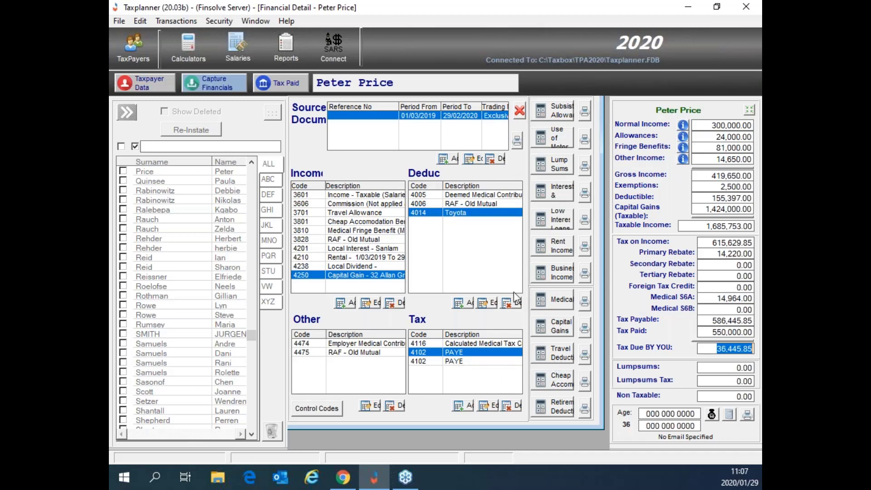
Step: Open the 2020 Business Financials from the Business Income button
click(562, 277)
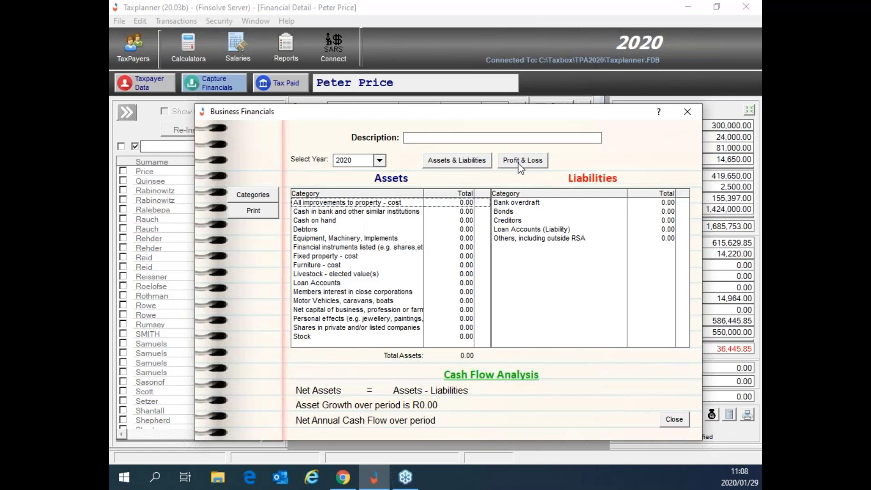
Step: Describe the business as 'side line business' and open the Comm - psg income items under Profit & Loss
click(453, 138)
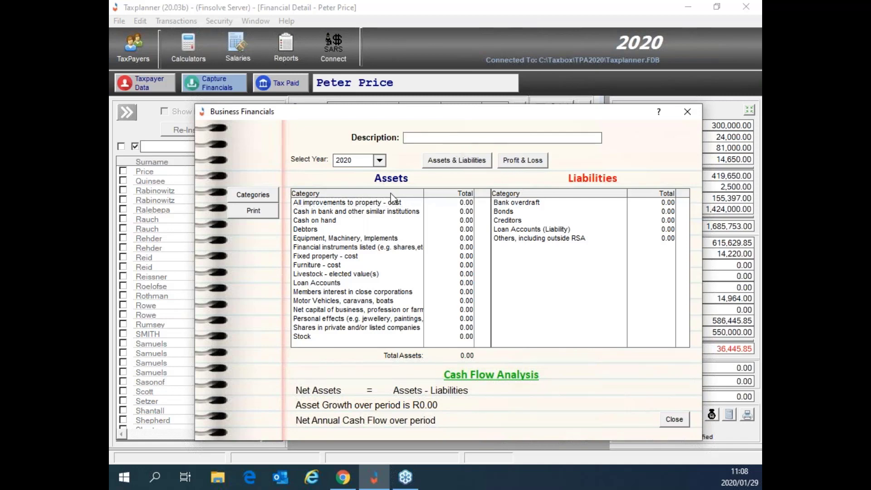
text(side line business)
click(526, 164)
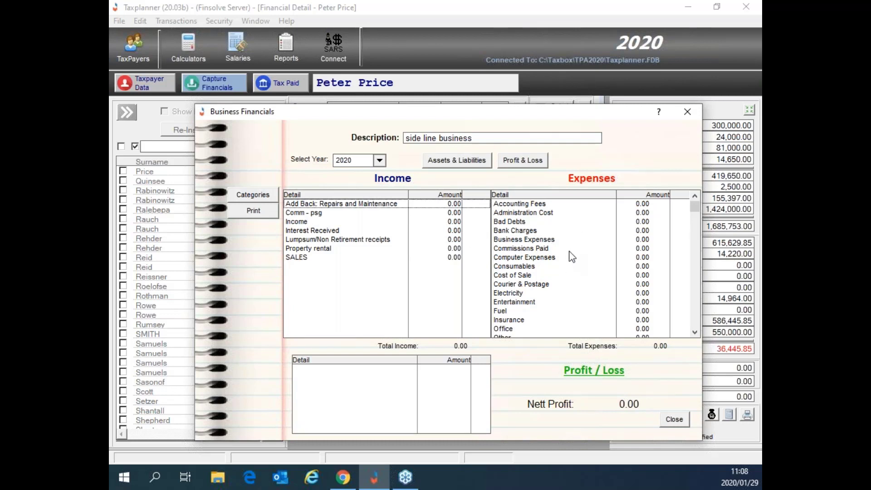
click(315, 214)
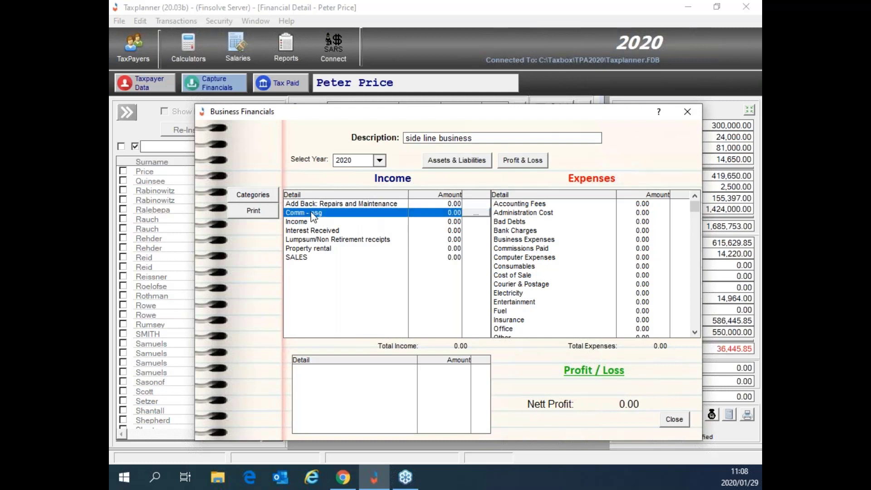
click(477, 213)
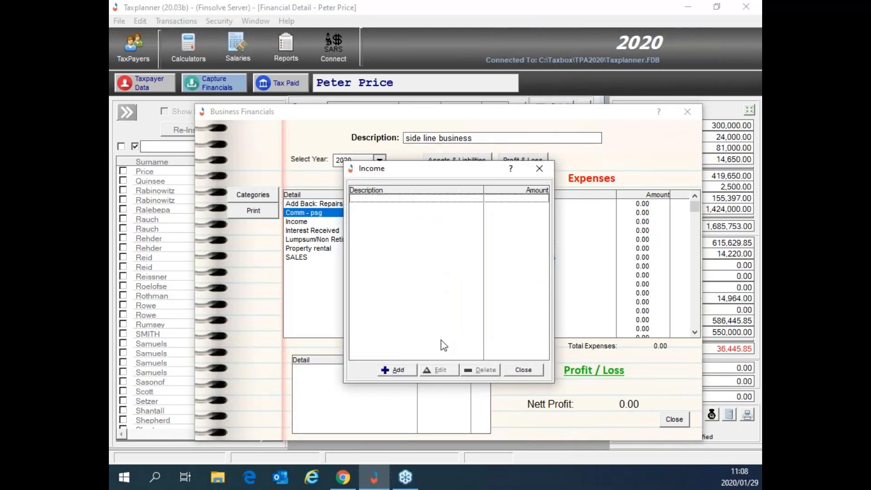
Step: Add a 'sales' income item of 2000 under Comm - psg
click(398, 375)
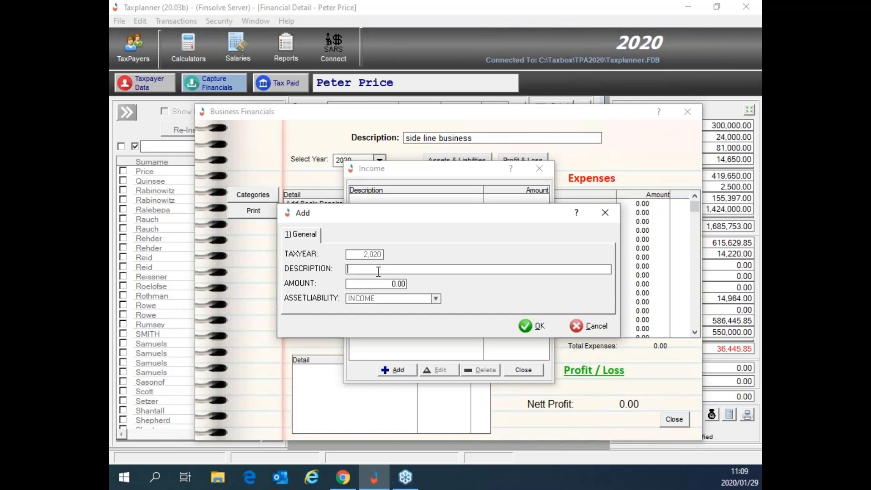
text(sales)
click(393, 283)
text(2000)
click(537, 327)
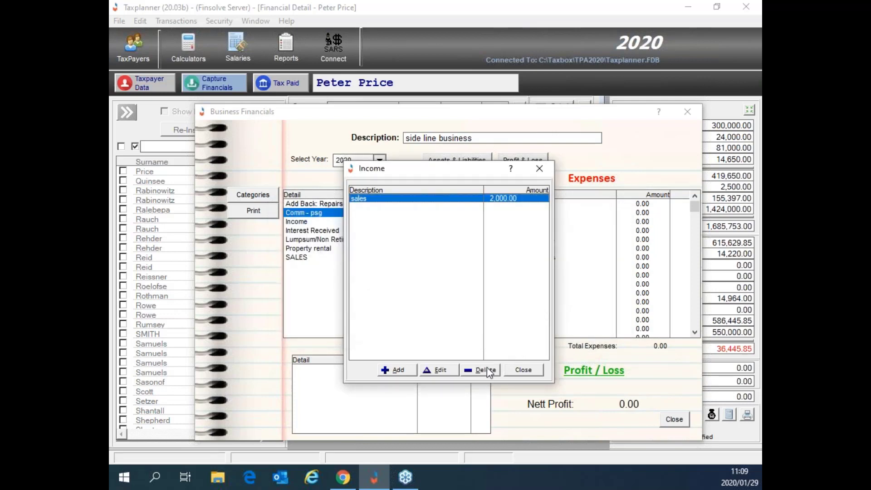
click(519, 370)
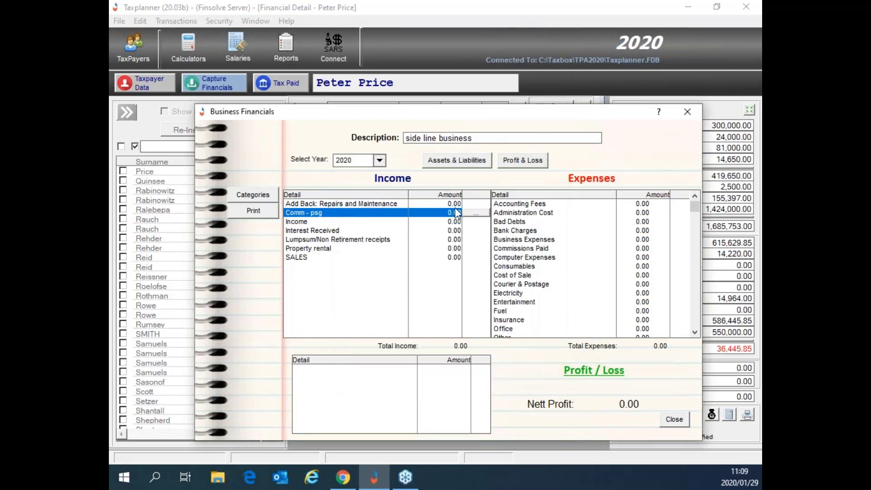
Step: Reopen the Comm - psg 'sales' item for editing and cancel without changes
right_click(319, 215)
click(329, 221)
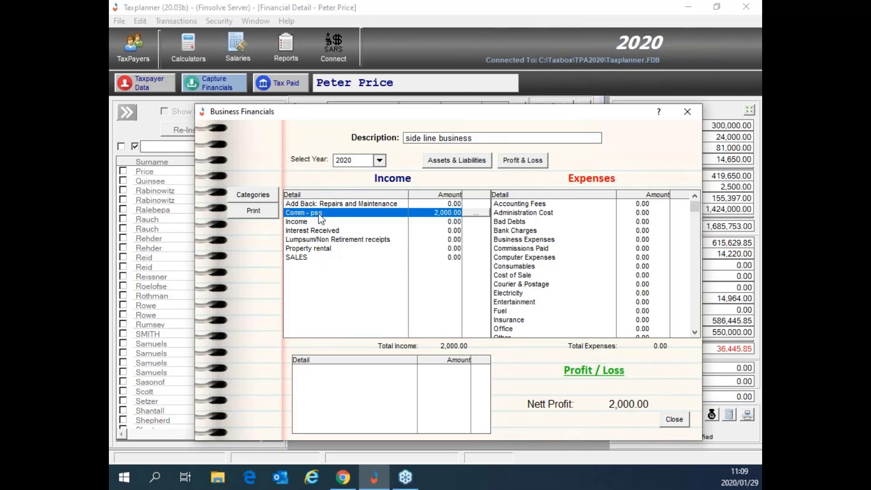
click(476, 213)
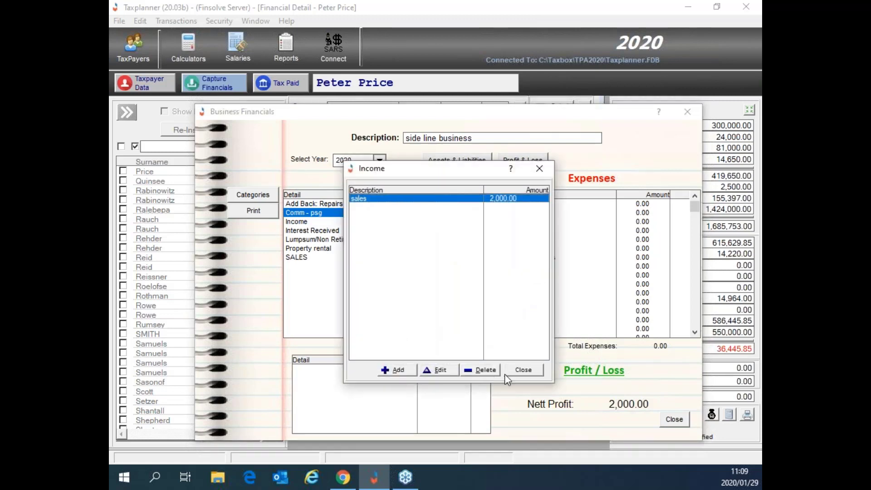
click(449, 371)
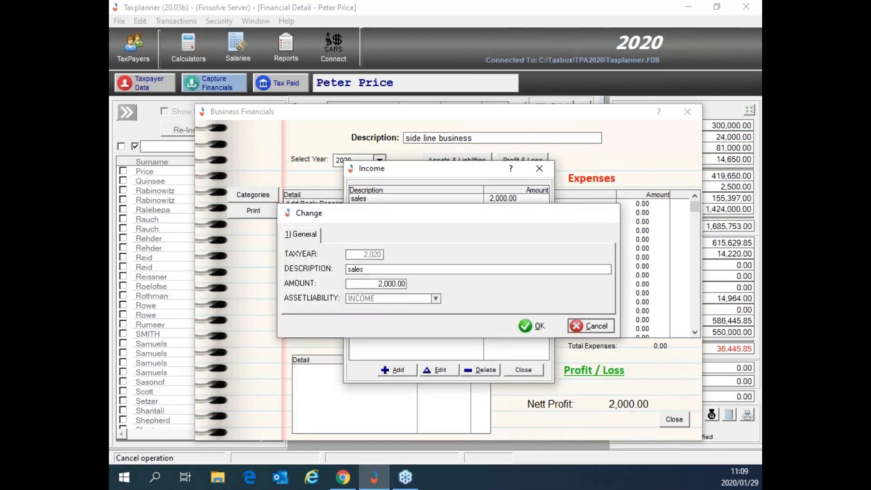
click(586, 325)
click(521, 369)
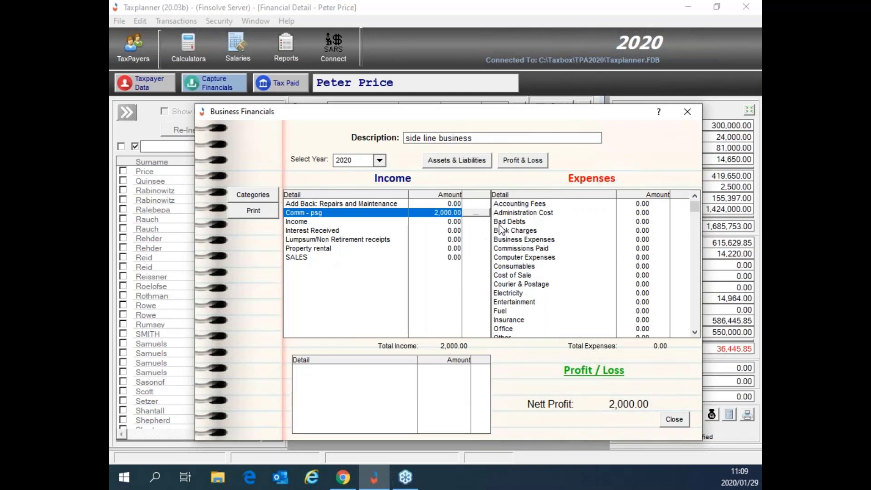
Step: Delete the 2,000.00 'sales' item from Comm - psg
click(481, 213)
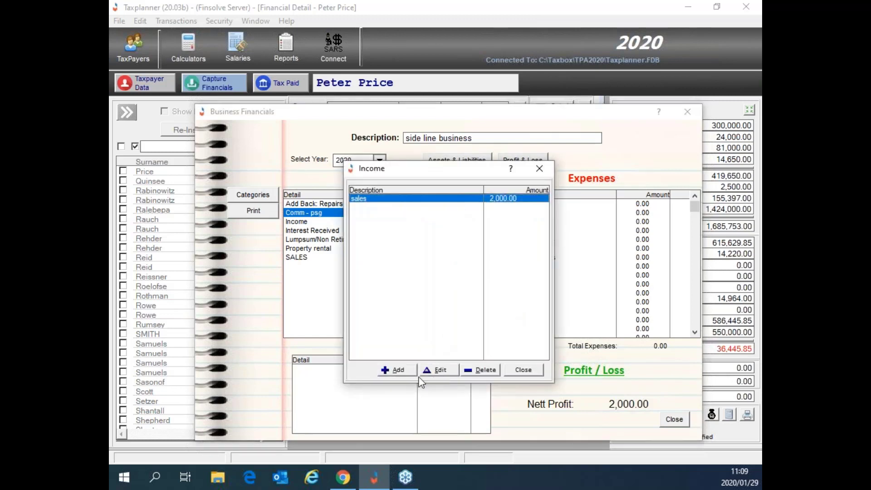
click(480, 369)
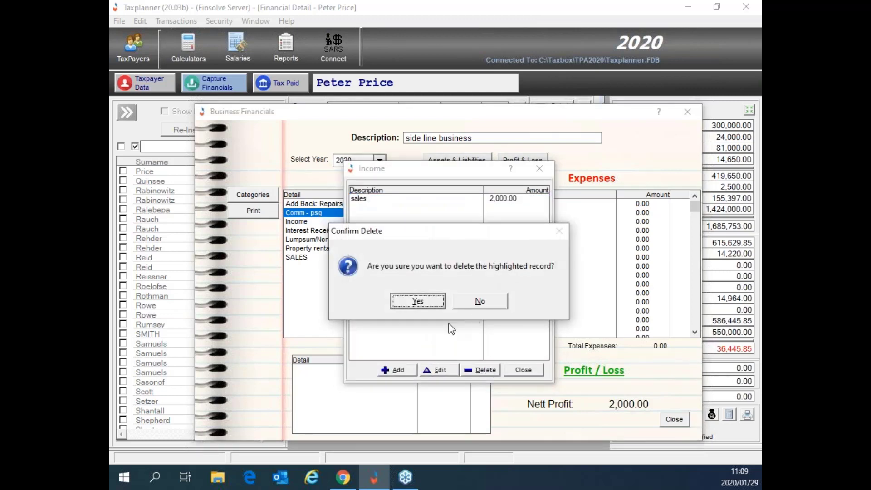
click(417, 301)
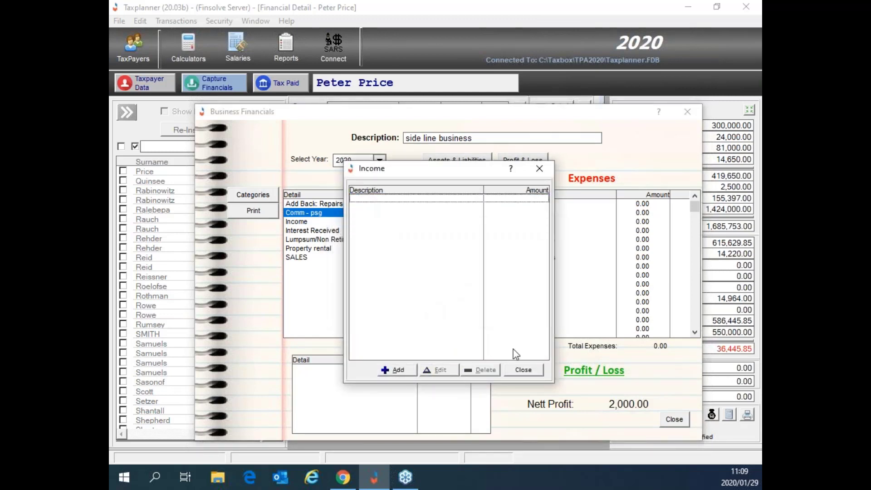
click(521, 370)
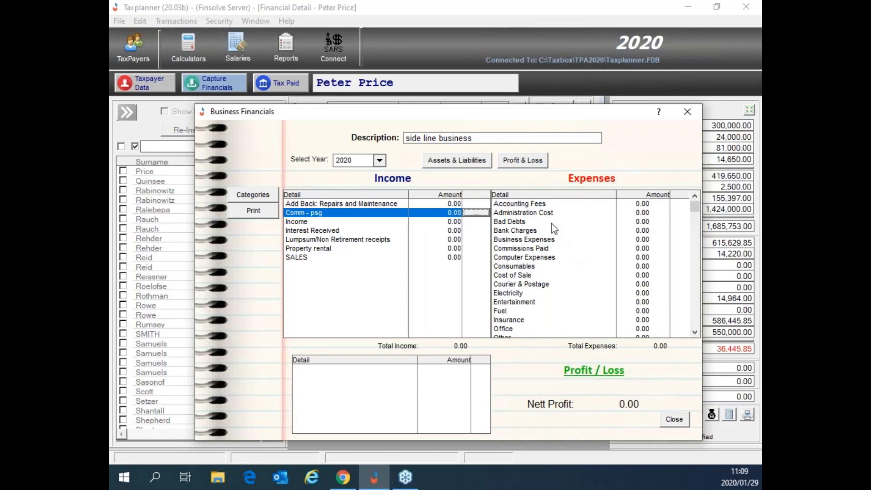
Step: Check the empty Accounting Fees expense list, then open the Other expense items
click(638, 206)
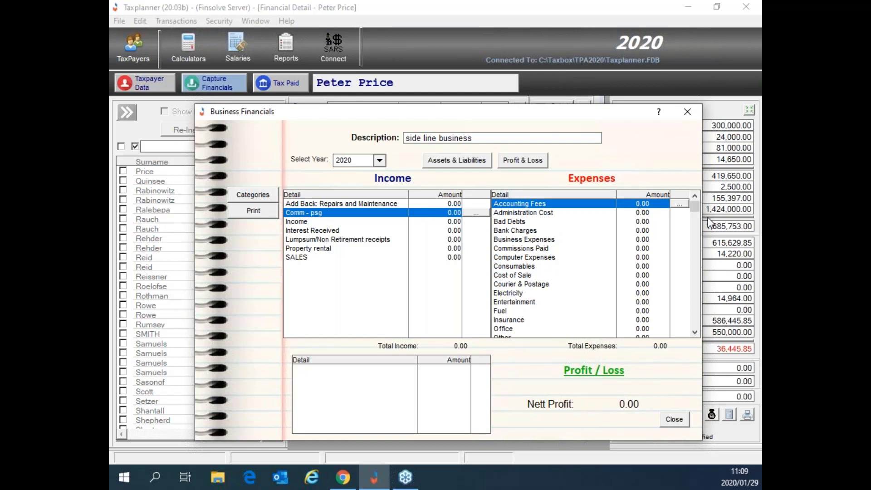
click(678, 204)
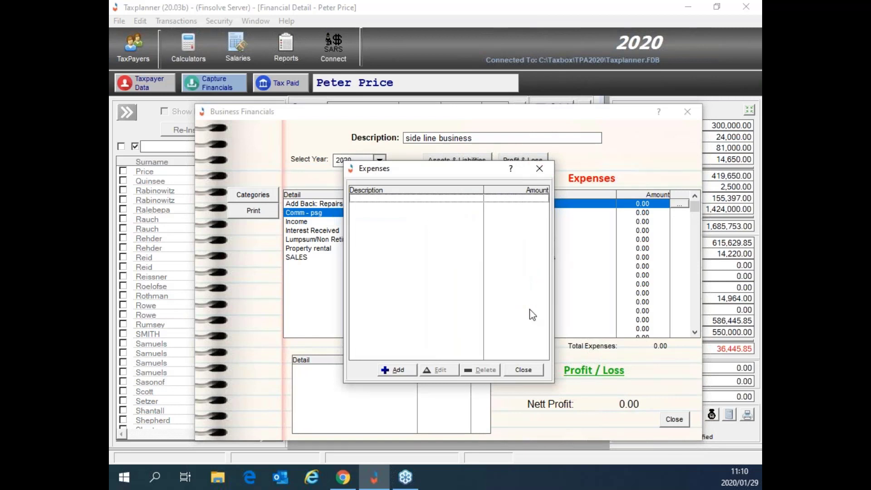
click(514, 373)
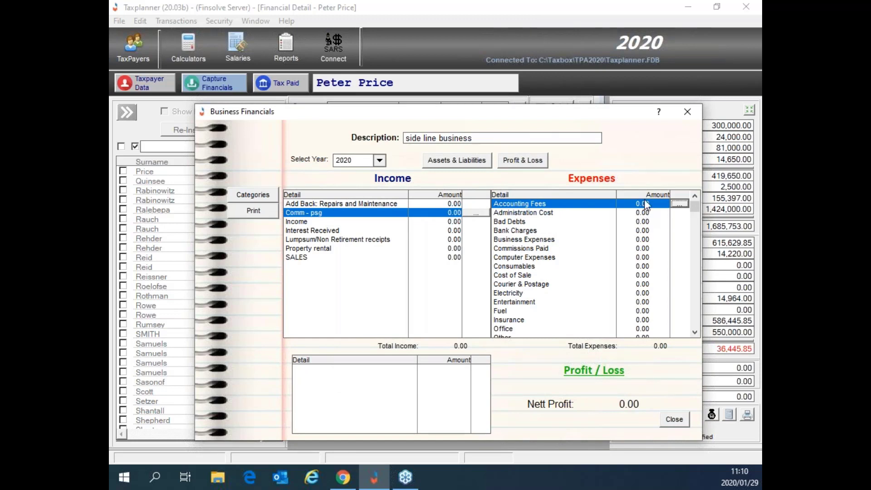
scroll(695, 333, down, 1)
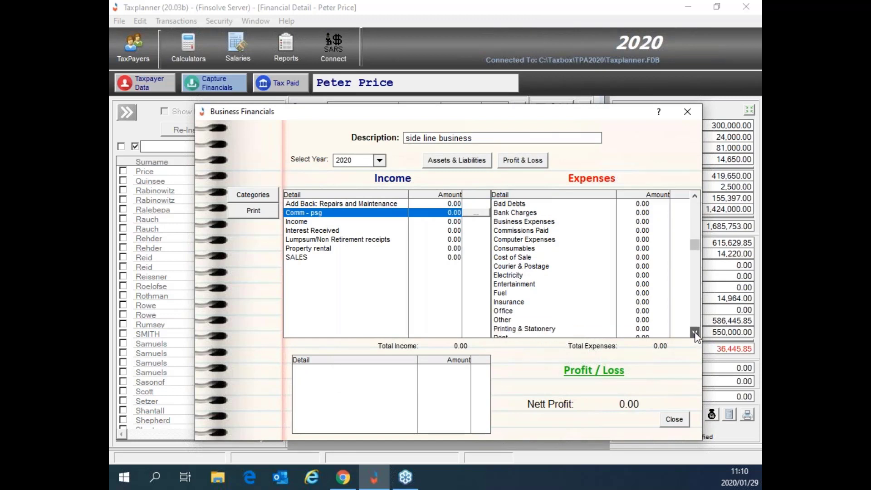
click(530, 312)
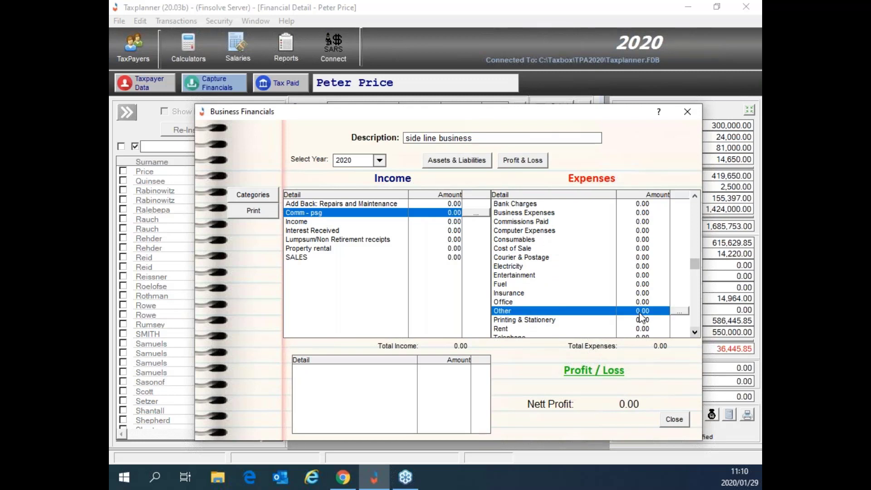
click(678, 311)
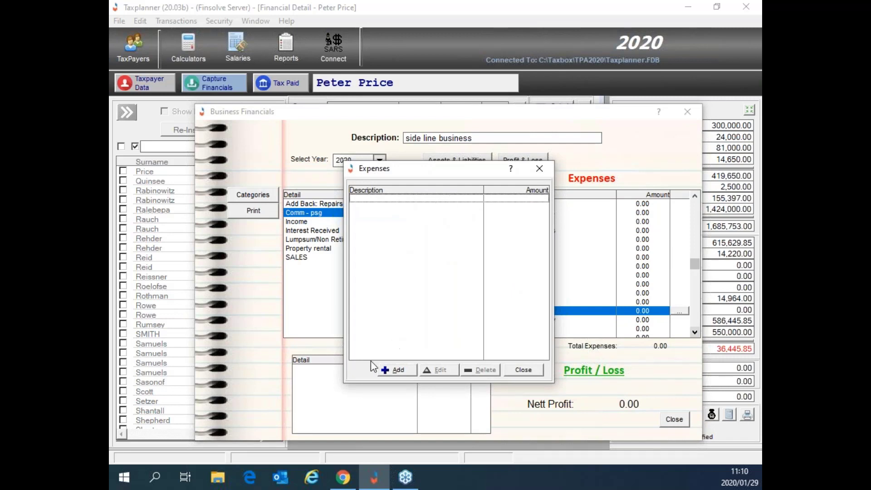
Step: Add an expense item 'Other' with amount 50000
click(386, 371)
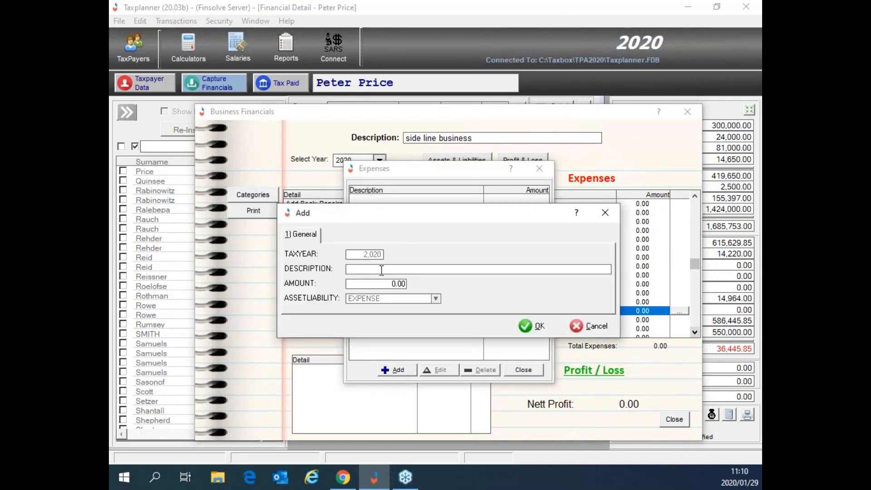
text(Other)
key(Tab)
text(50000)
key(Tab)
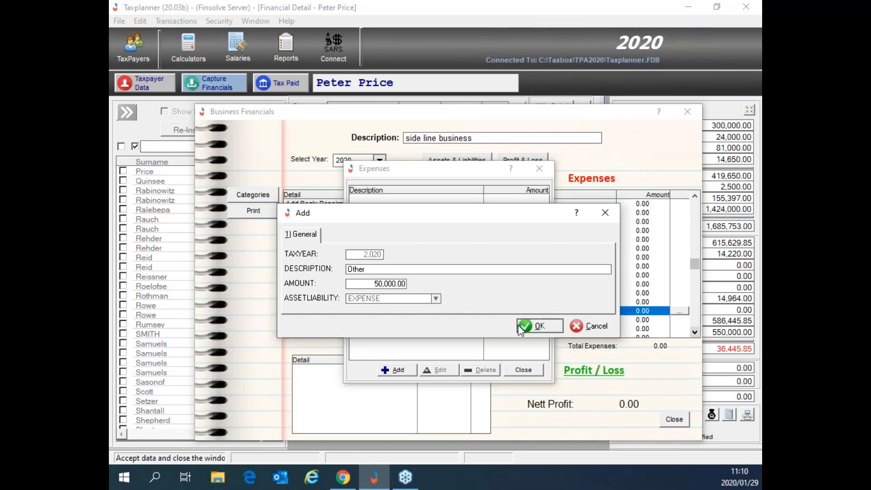
click(535, 327)
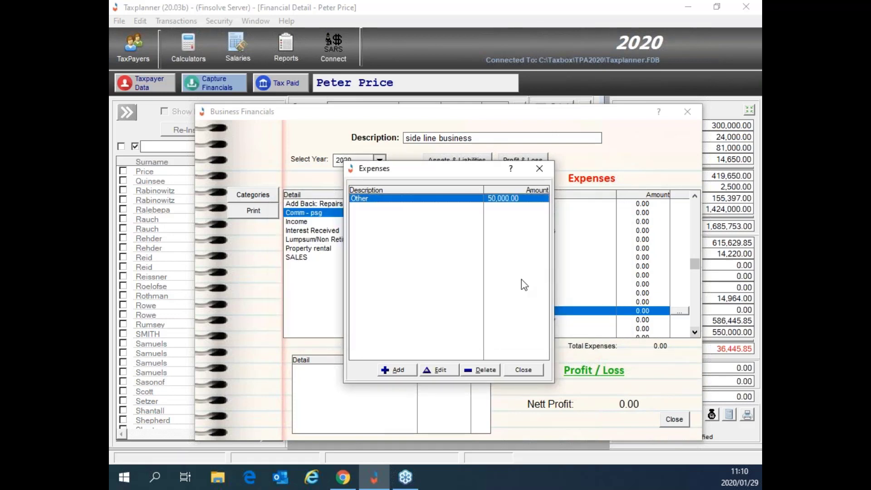
click(529, 373)
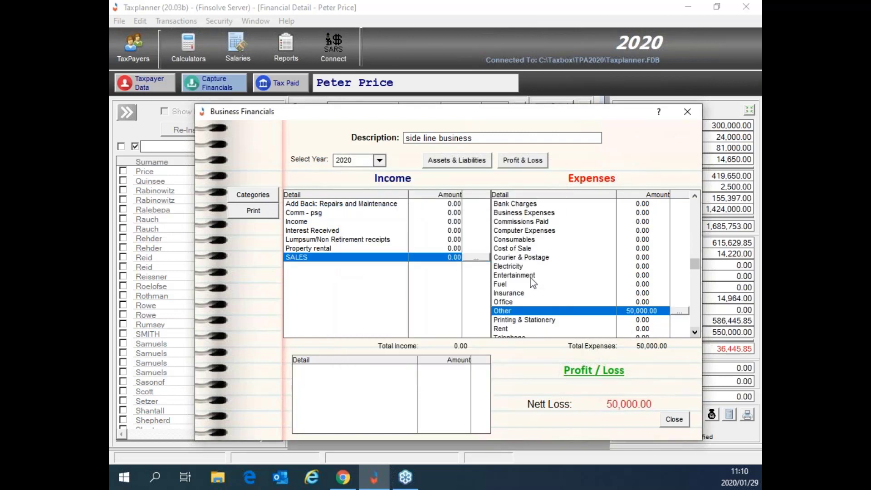
click(443, 257)
Step: Add a 200000 item to the SALES income category
click(475, 258)
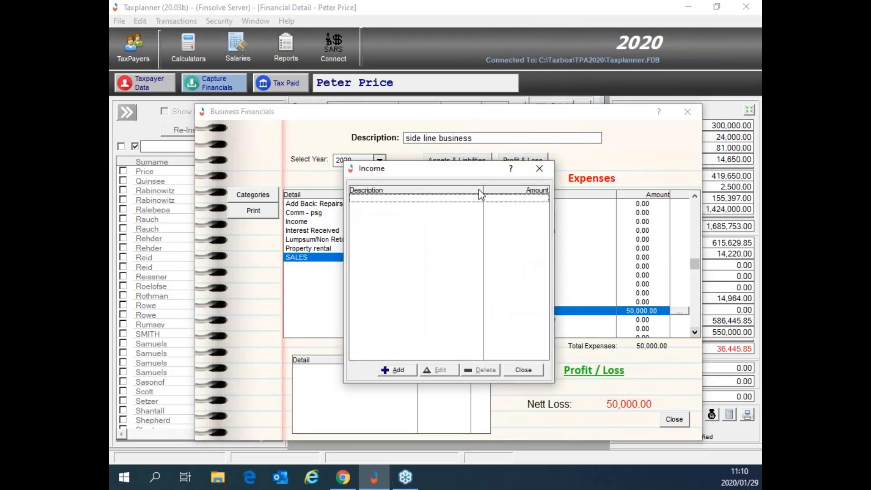
click(404, 369)
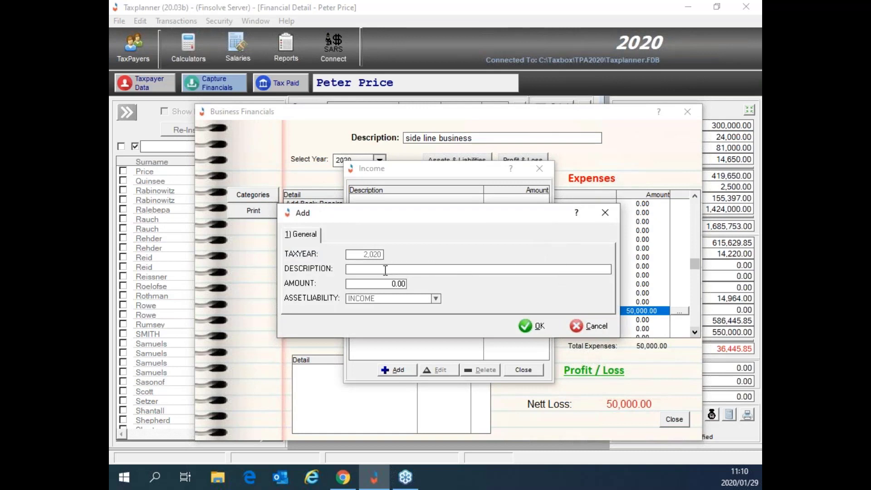
drag(379, 284, 416, 286)
text(200000)
key(Tab)
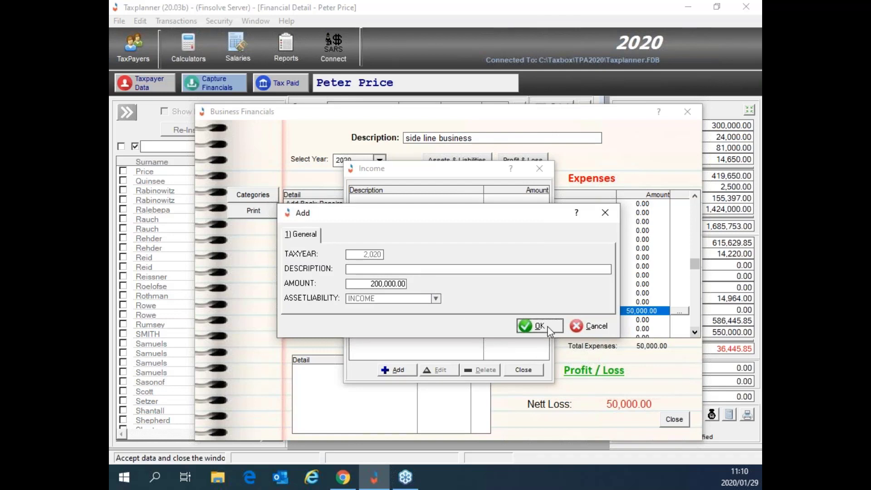
click(545, 326)
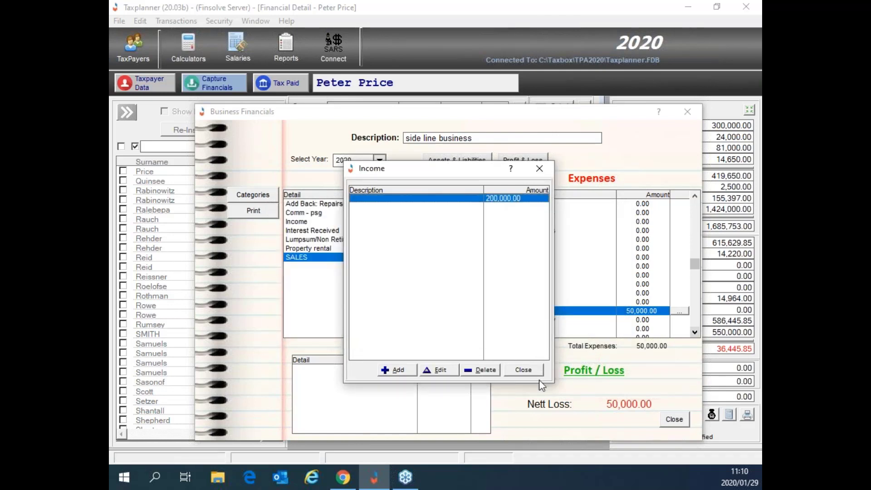
click(525, 370)
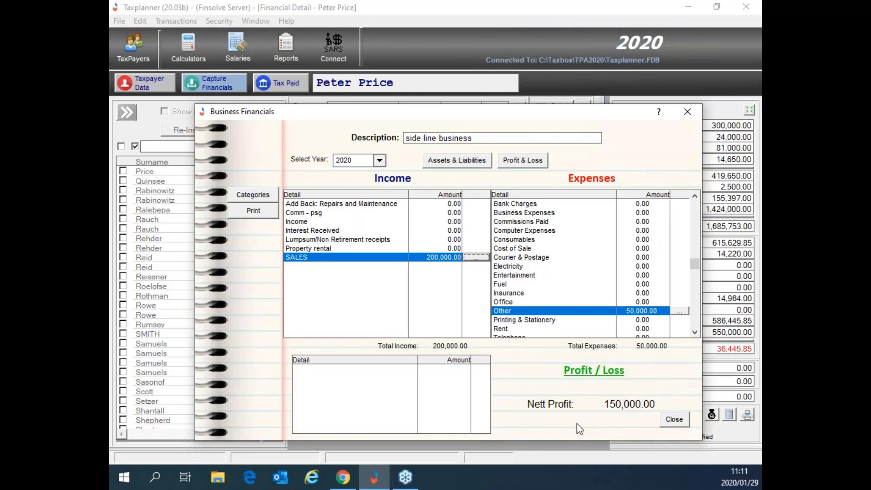
Step: Close Business Financials and select the 4214 Business Income row in the Income list
click(674, 419)
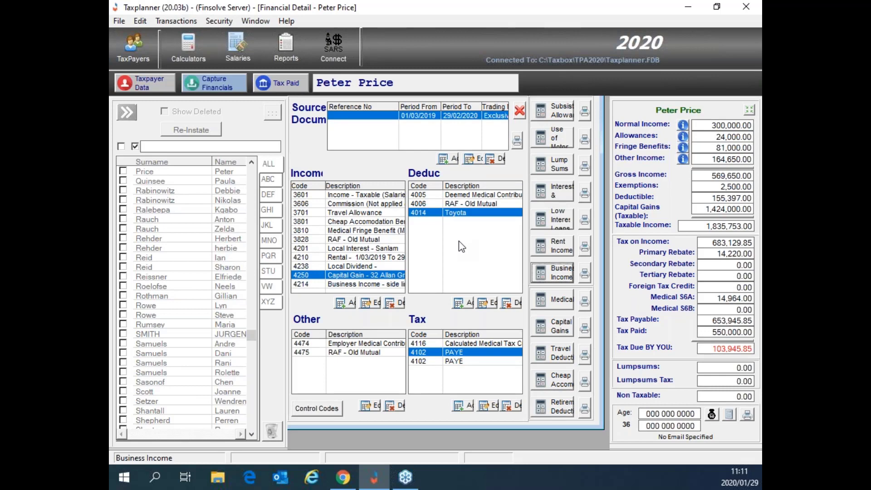
click(393, 284)
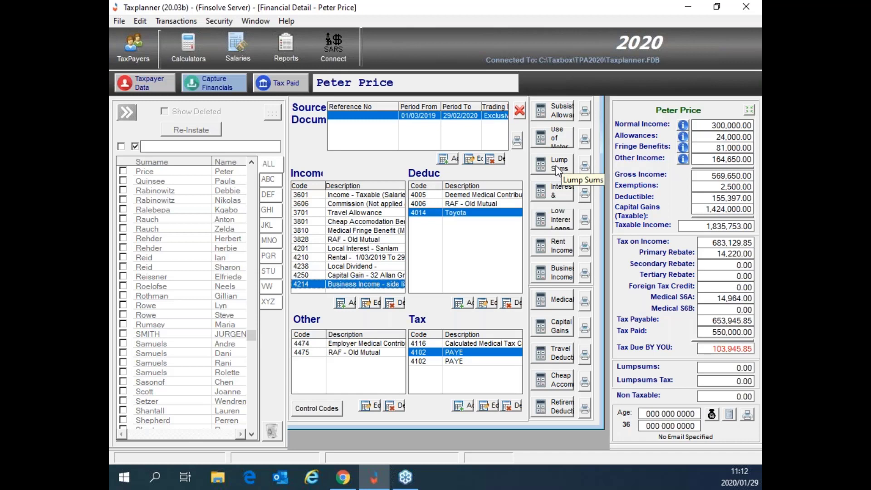
Step: In Lump Sums, enter a Withdrawal from 'Alexander Forbes' of 20000 with its tax directive number
click(558, 170)
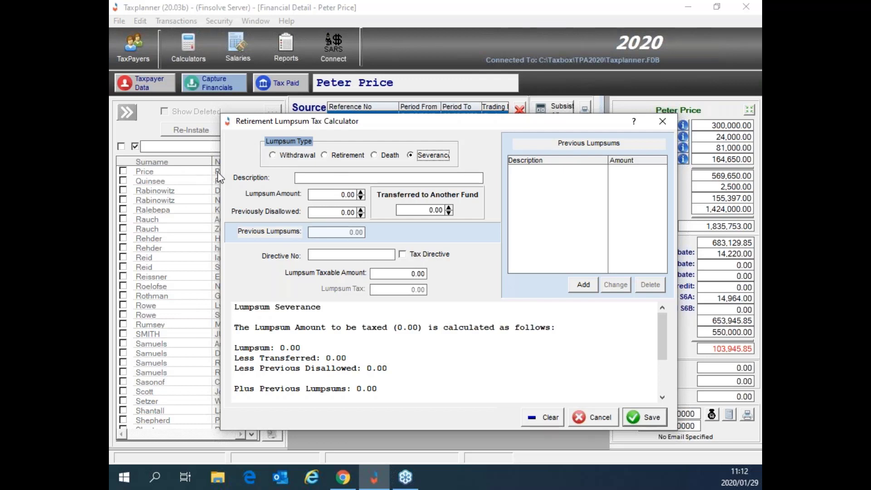
click(273, 155)
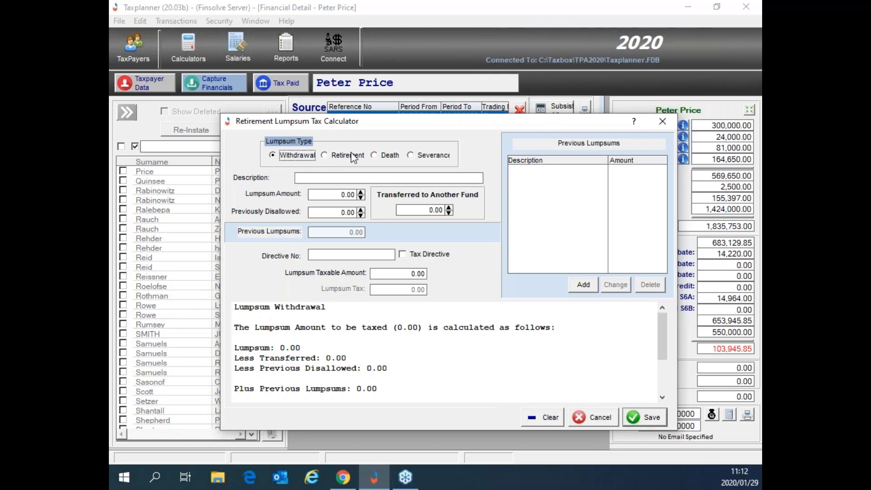
click(314, 174)
text(Alexander F)
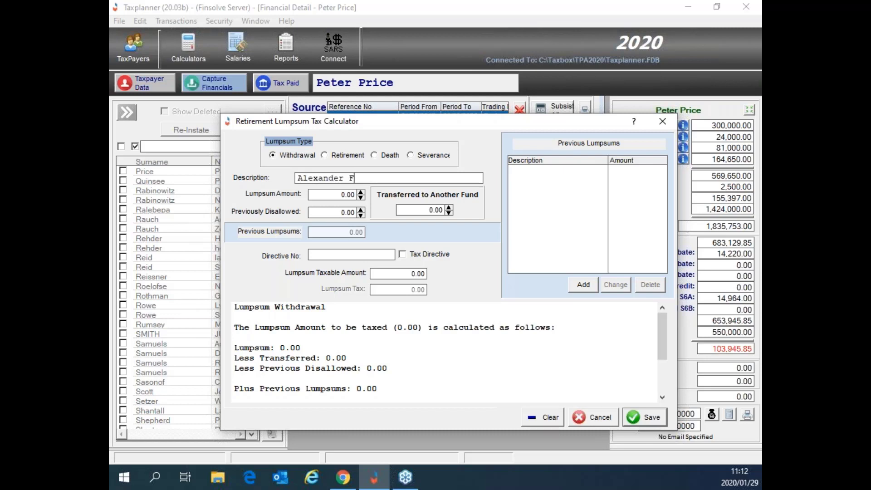
text(orbes)
key(Tab)
text(20000)
key(Tab)
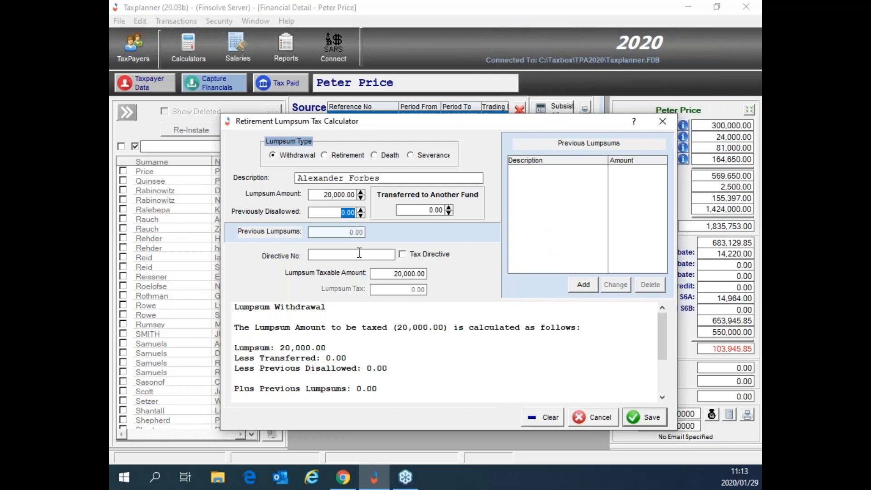
click(358, 254)
Step: Save the withdrawal and select the new 3901 Lump Sum income row
click(649, 418)
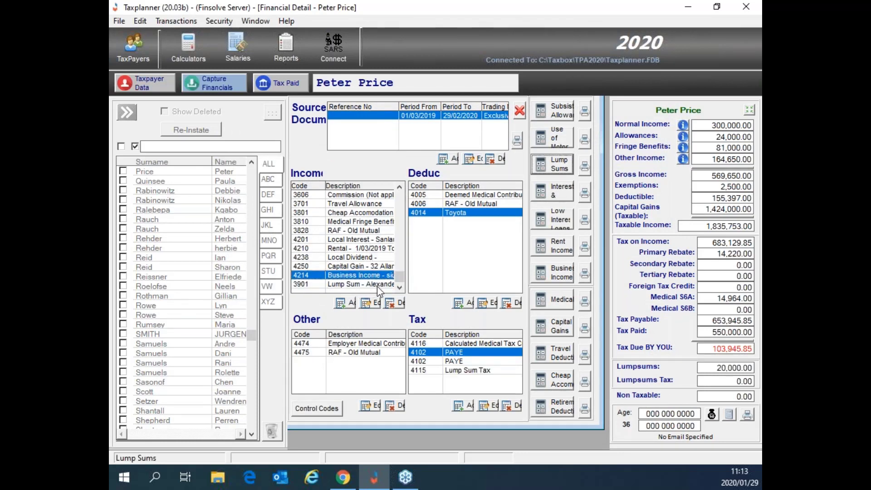
click(377, 287)
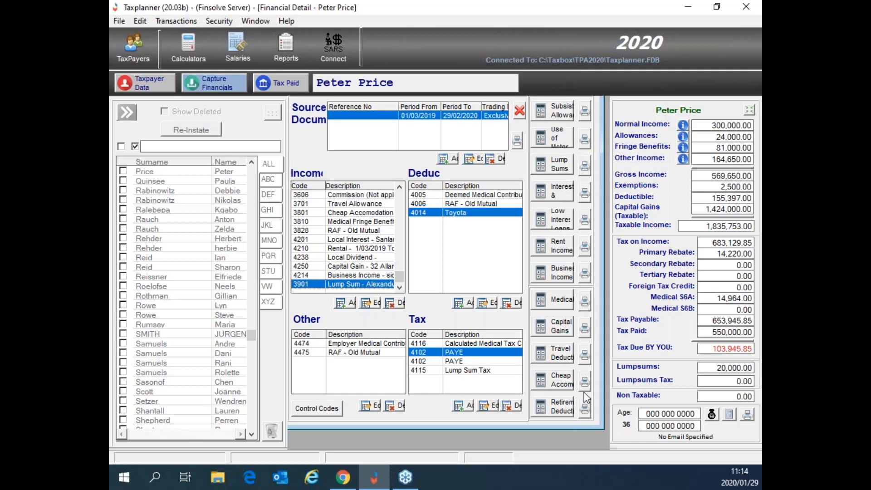
Step: Open Travel Fringe Benefit via the Use of Motor Vehicle button
click(558, 140)
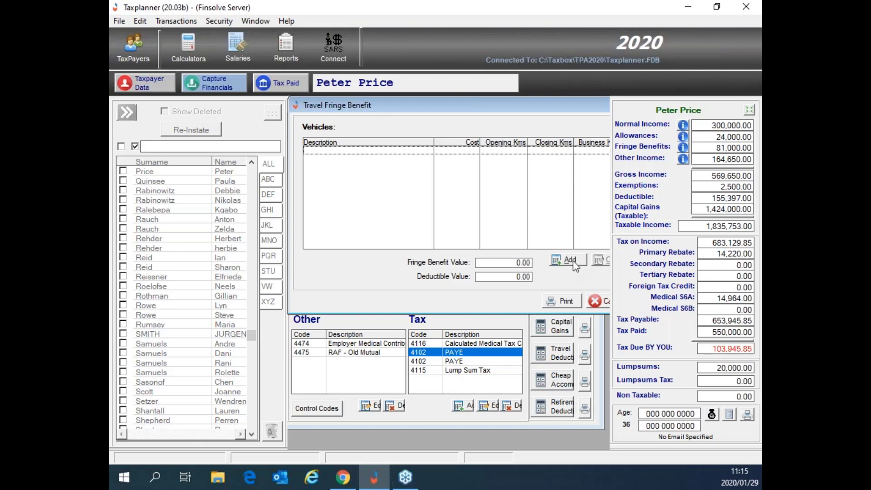
Step: Add a vehicle described as BMW with its registration, make BMW and model 116i
click(569, 262)
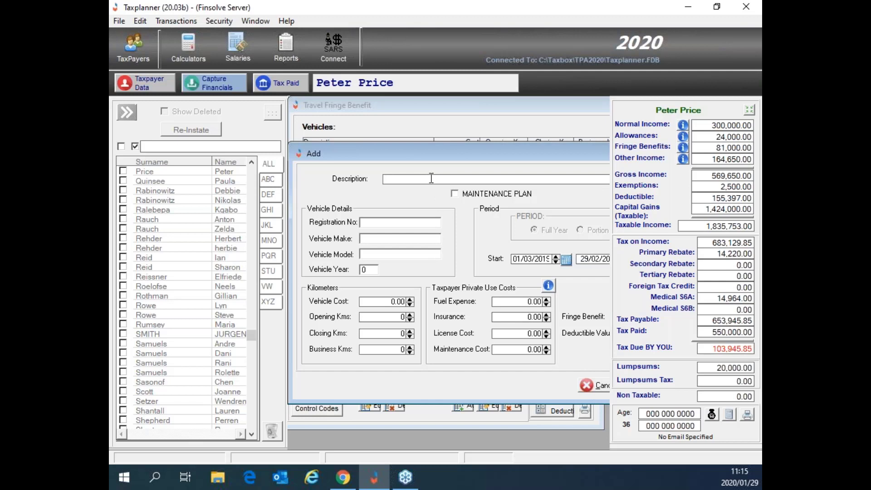
text(BMW)
key(Tab)
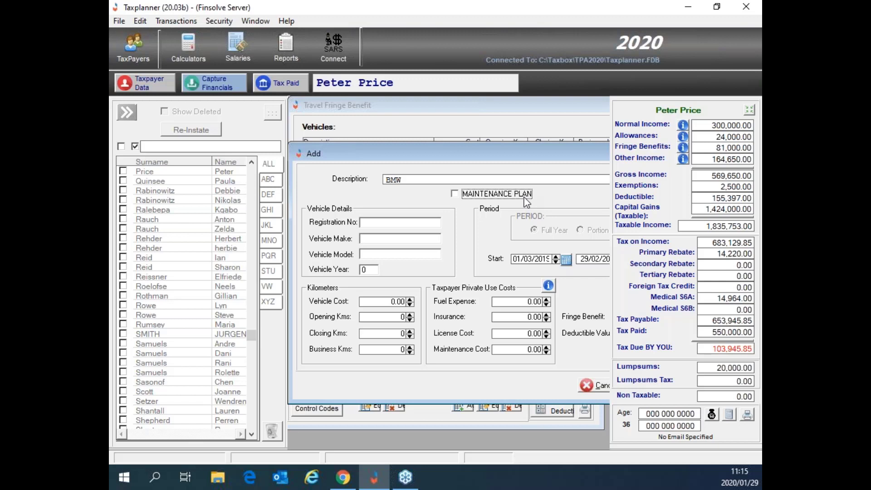
click(395, 223)
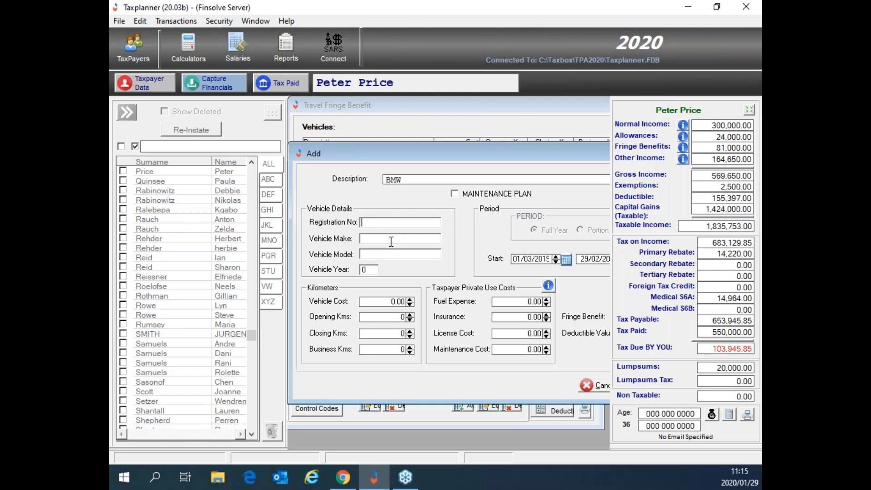
click(391, 241)
text(Bell WP)
click(369, 227)
text(Bell WP)
drag(389, 237, 355, 246)
text(BMW)
click(370, 254)
text(116i)
Step: Enter year 16, cost 200,000, opening 20000, closing 25000 and business 3000 kms
key(Tab)
text(16)
key(Tab)
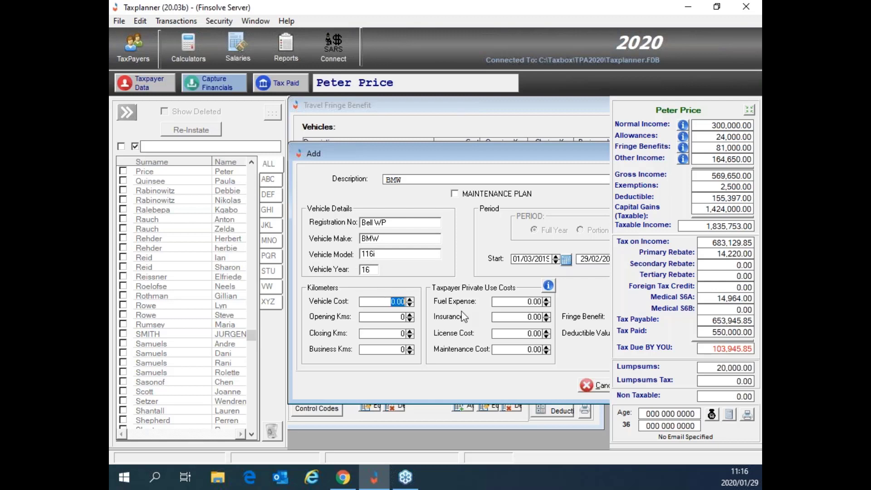
text(200,000)
key(Tab)
text(20000)
key(Tab)
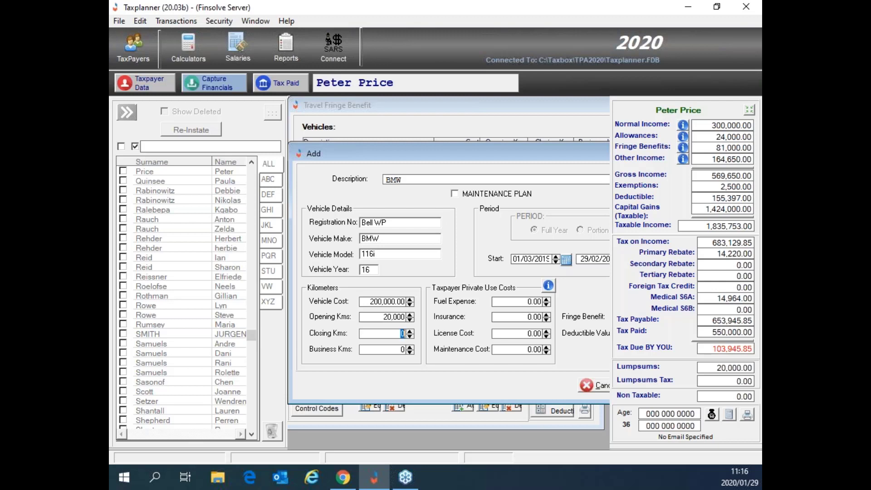
text(25000)
key(Tab)
text(3000)
key(Tab)
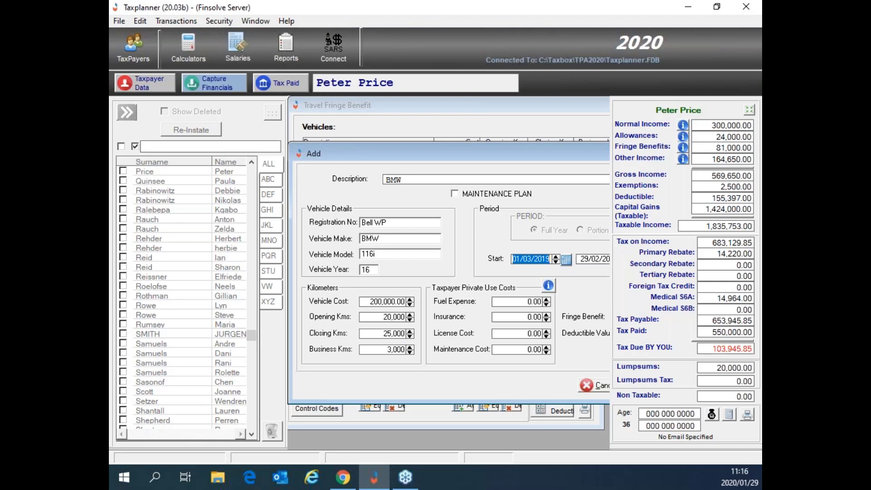
Step: Review the fuel expense amount and save the BMW vehicle
click(529, 301)
double_click(529, 301)
drag(490, 152, 423, 158)
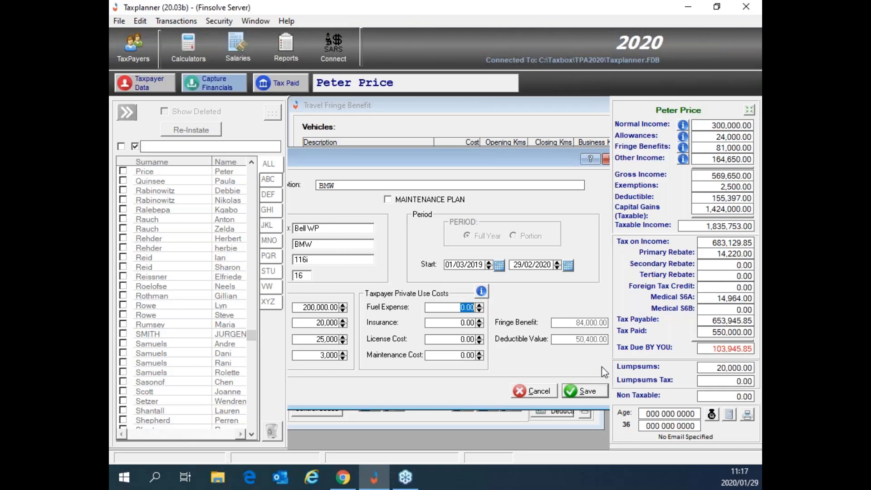
click(586, 391)
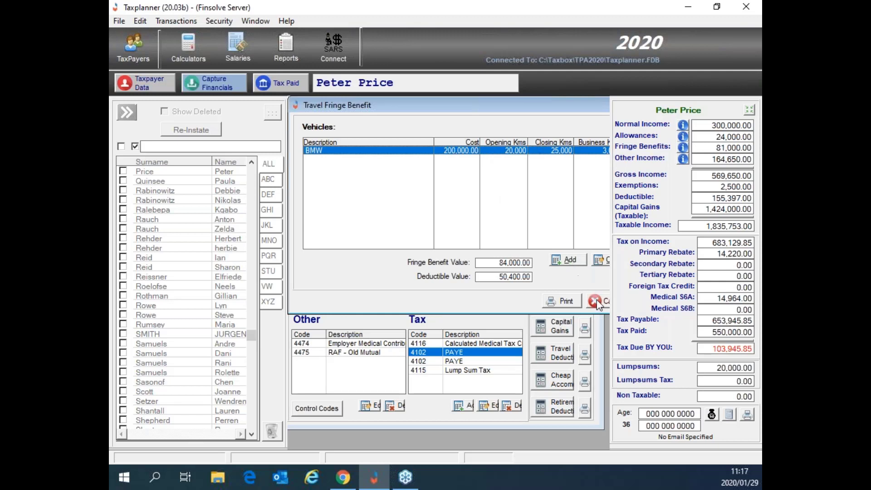
Step: Print a preview of the Travel Fringe Benefit report for the BMW vehicle
drag(511, 102, 410, 102)
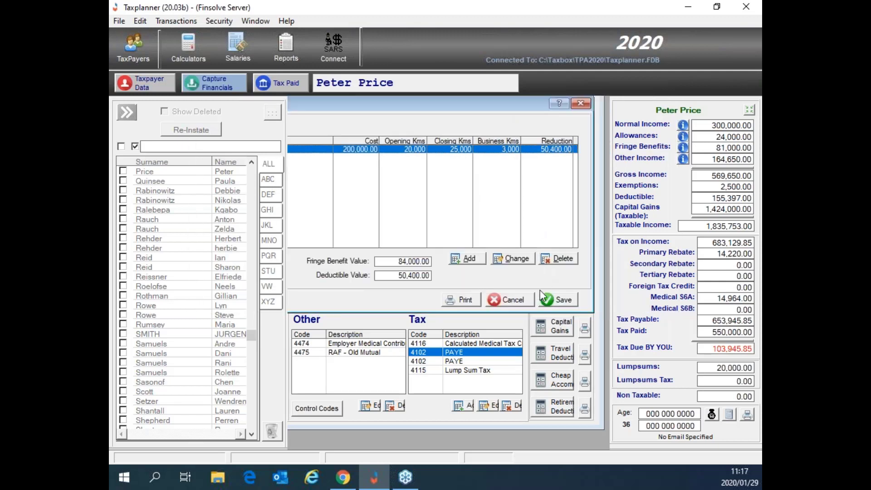
click(469, 302)
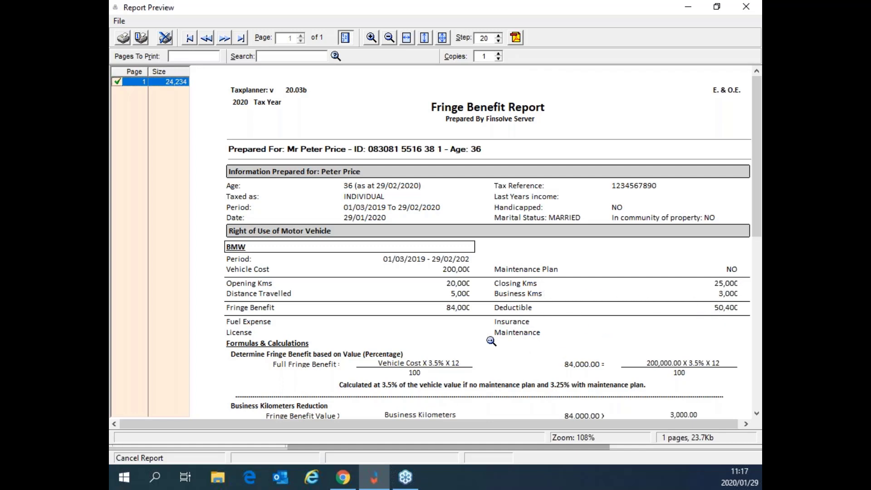
Step: Scroll through the BMW report to check the 84,000 fringe benefit and 50,400 deductible calculations
scroll(490, 341, down, 5)
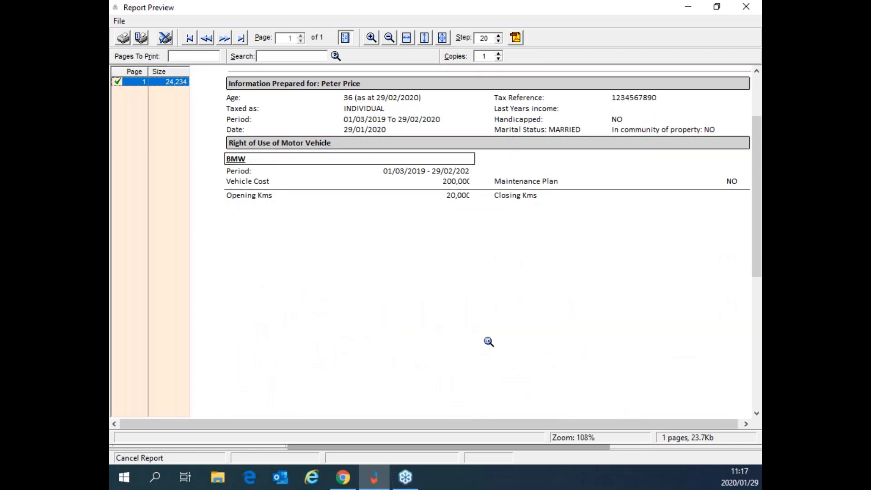
scroll(486, 343, down, 3)
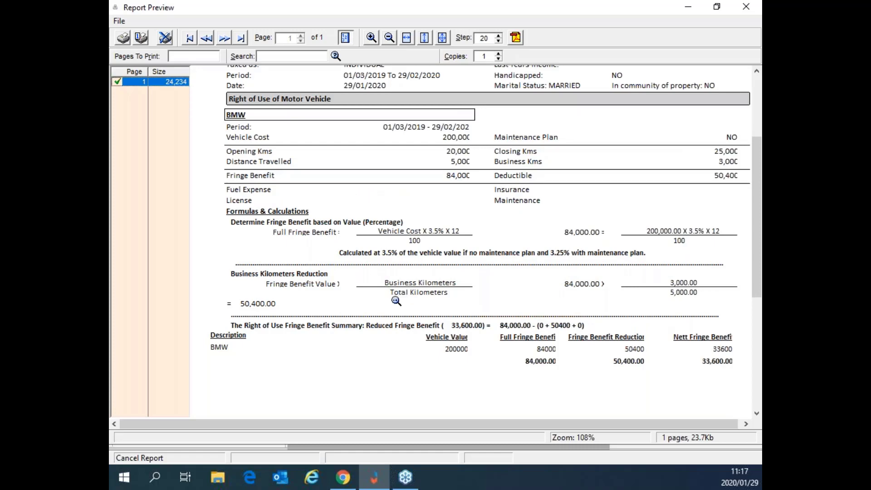
scroll(394, 299, up, 5)
scroll(394, 300, up, 1)
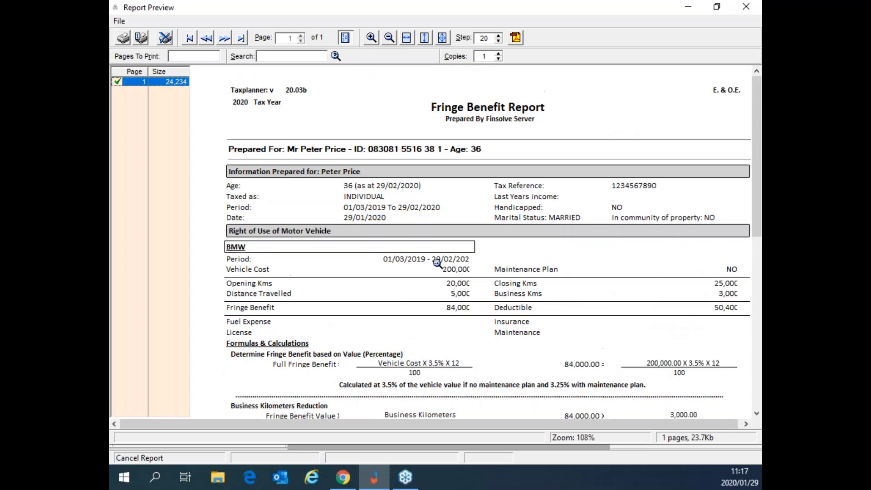
scroll(402, 291, down, 1)
scroll(402, 291, down, 5)
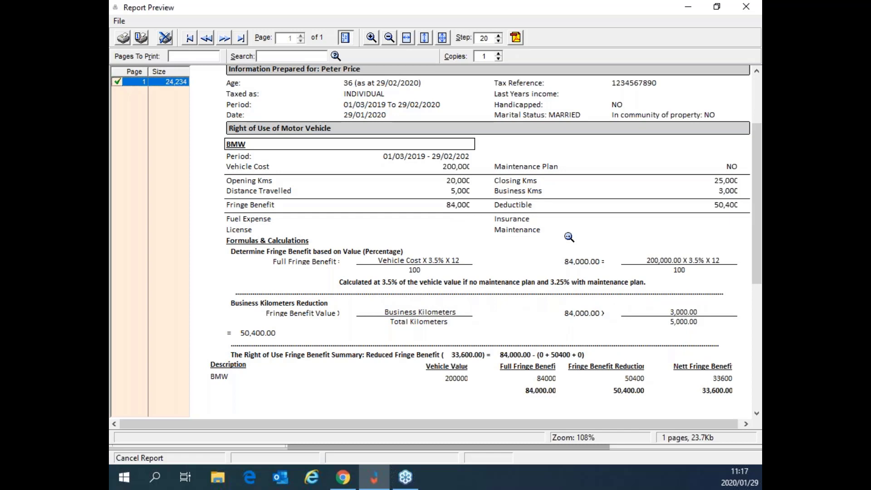
scroll(570, 298, up, 2)
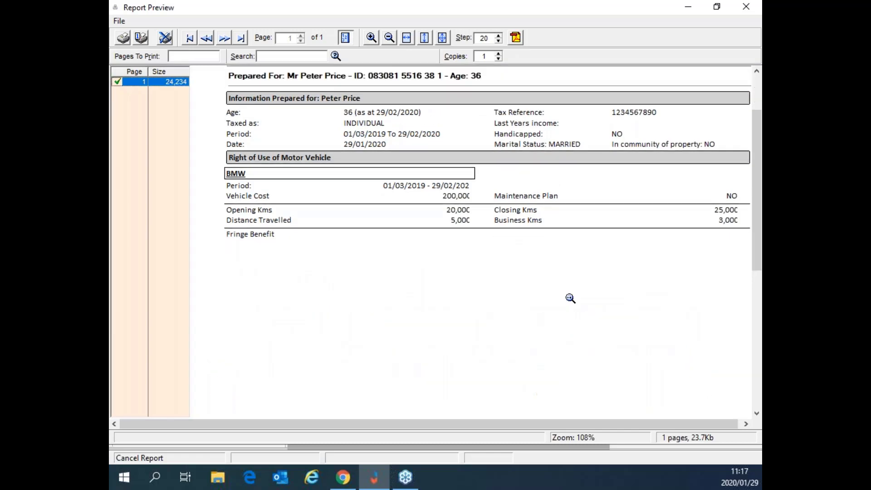
scroll(570, 297, up, 4)
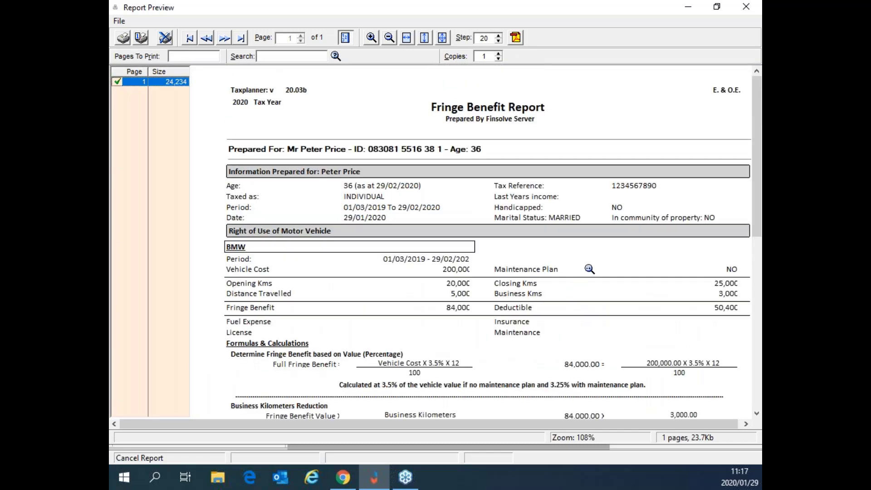
Step: Save the BMW fringe benefit and inspect the new right-of-use entries 3802 and 4046
click(743, 9)
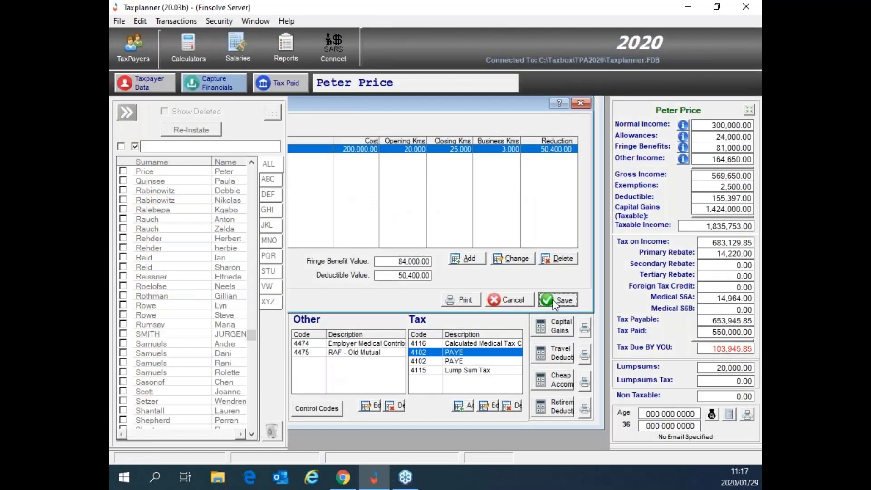
click(554, 301)
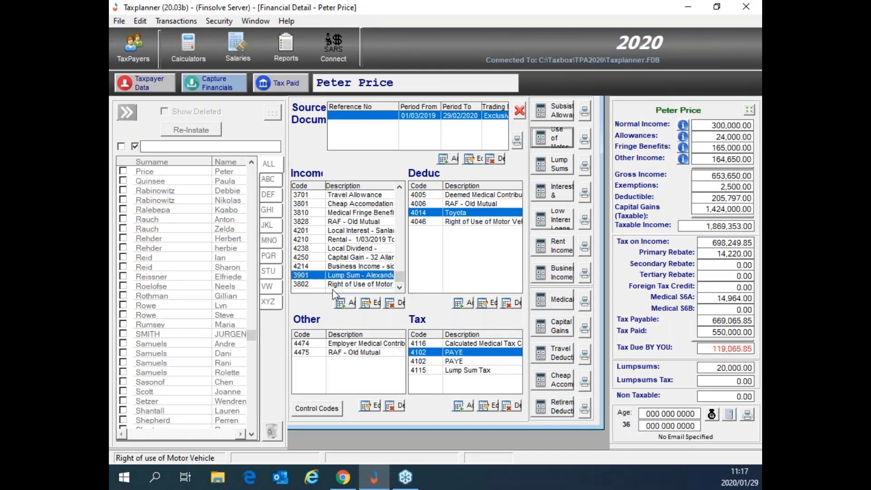
click(360, 287)
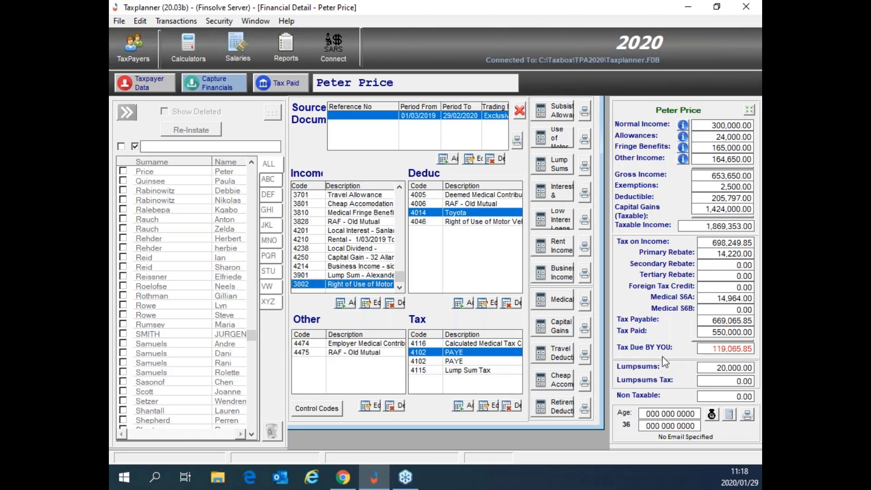
click(478, 225)
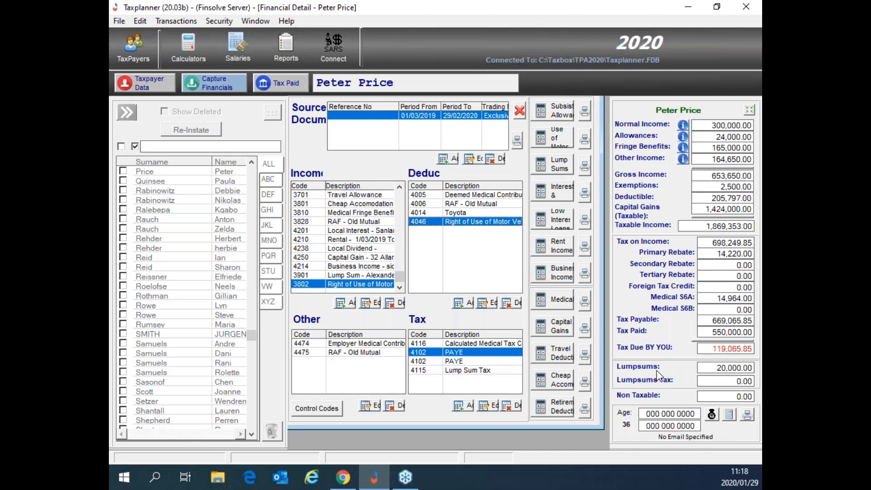
Step: Check the 20,000.00 lump sum and 119,065.85 tax due, then bring up the Reports list
drag(708, 367, 758, 368)
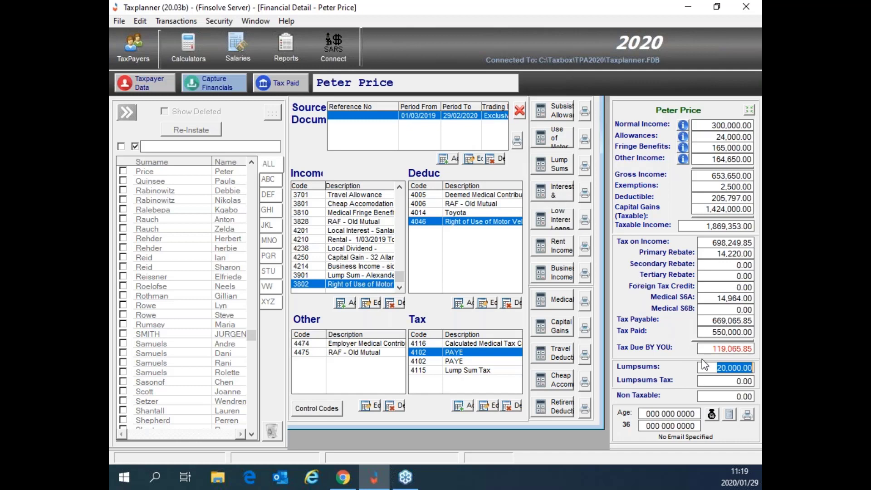
drag(710, 348, 760, 348)
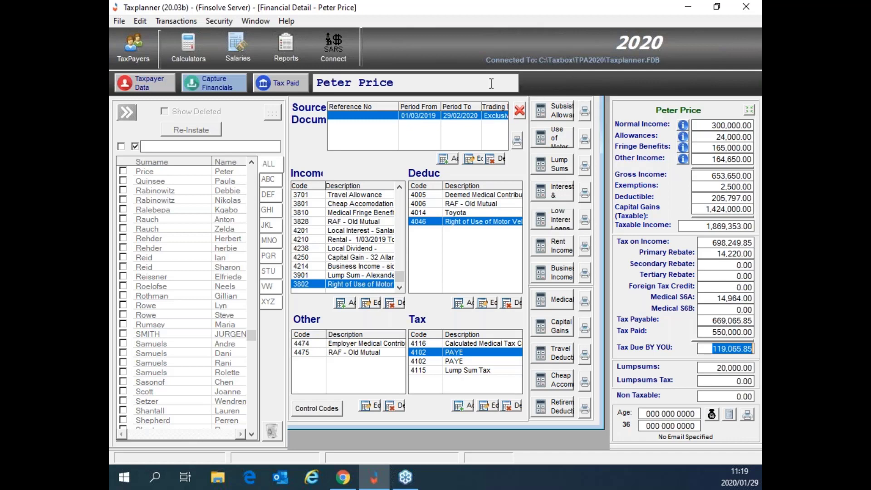
click(287, 51)
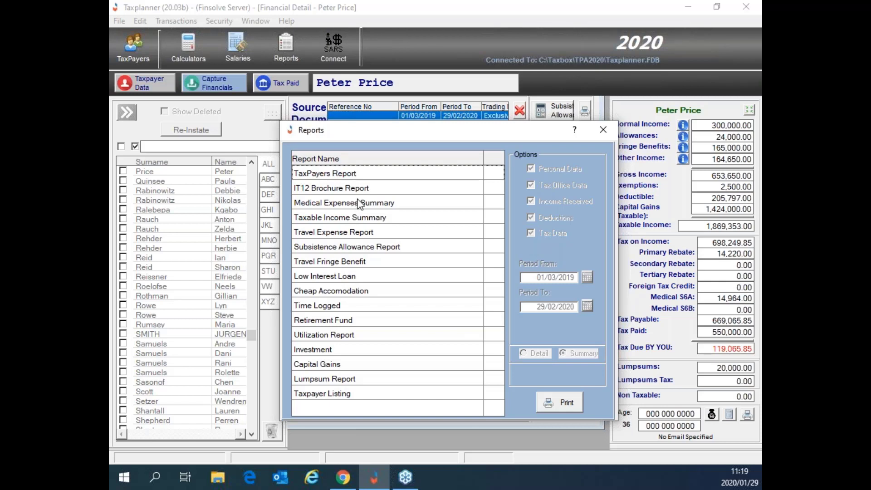
Step: Select Medical Expenses Summary in the Reports list
click(494, 205)
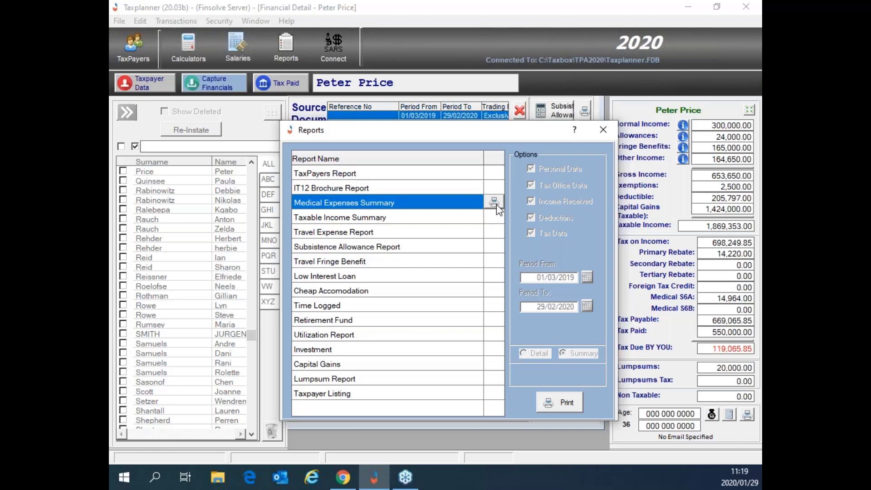
Step: Preview the Medical Expense Summary totalling 120,000.00, then close it back to Reports
click(495, 202)
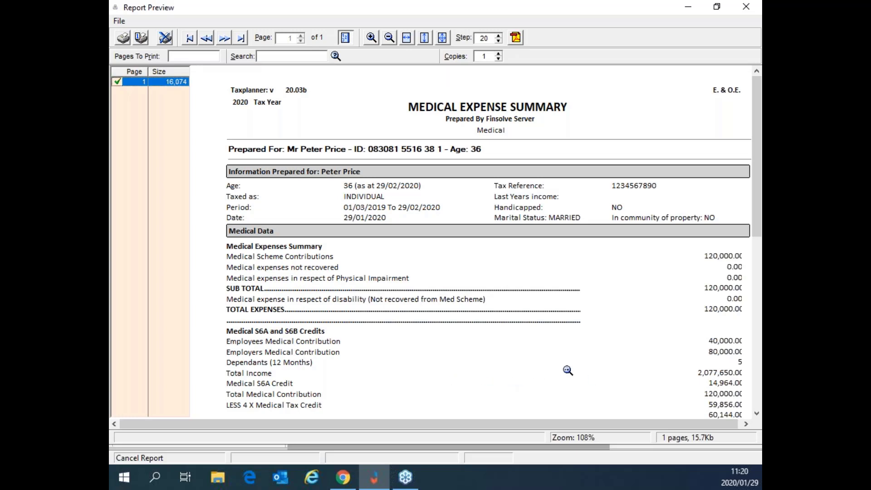
scroll(568, 373, down, 3)
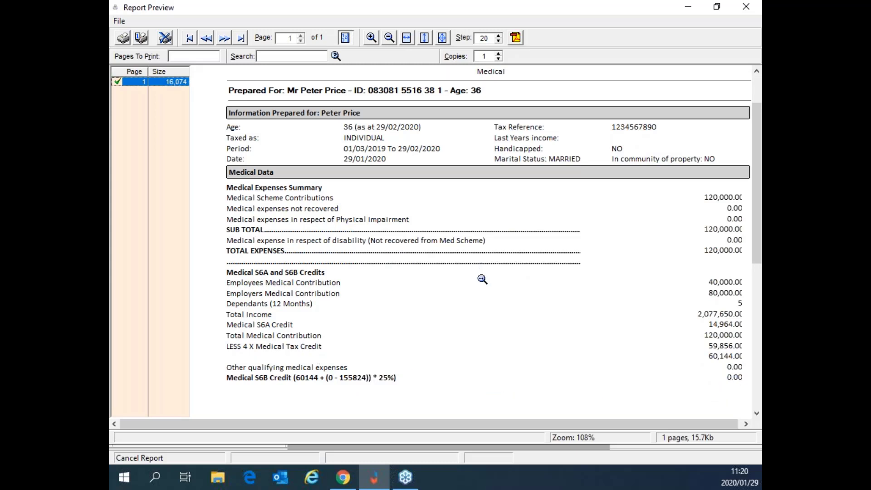
scroll(482, 279, up, 2)
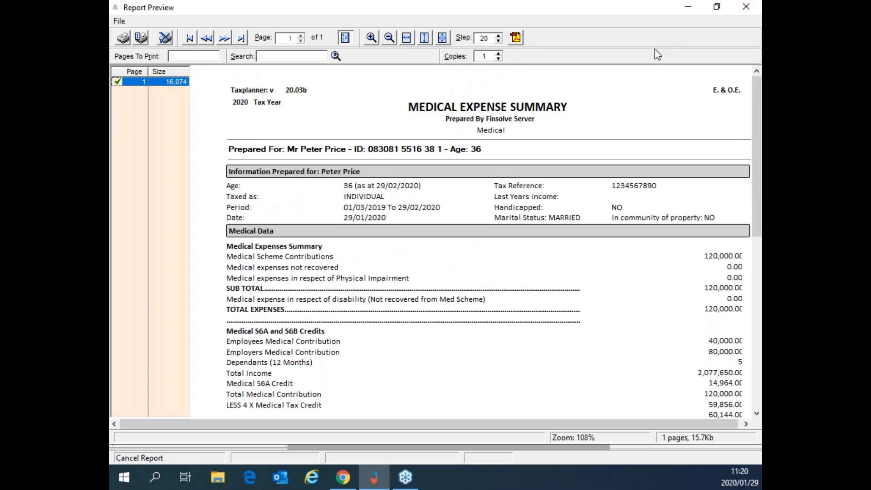
click(745, 7)
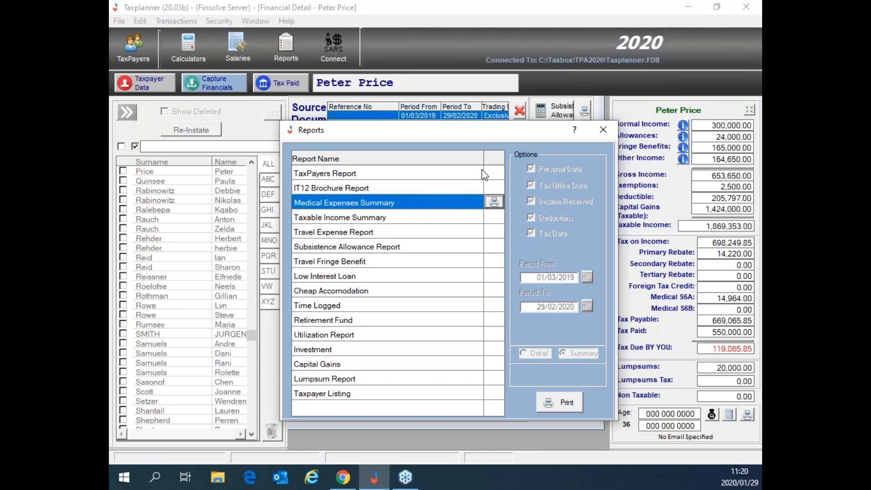
Step: Select the TaxPayers Report and preview it, scrolling into page 1
click(495, 177)
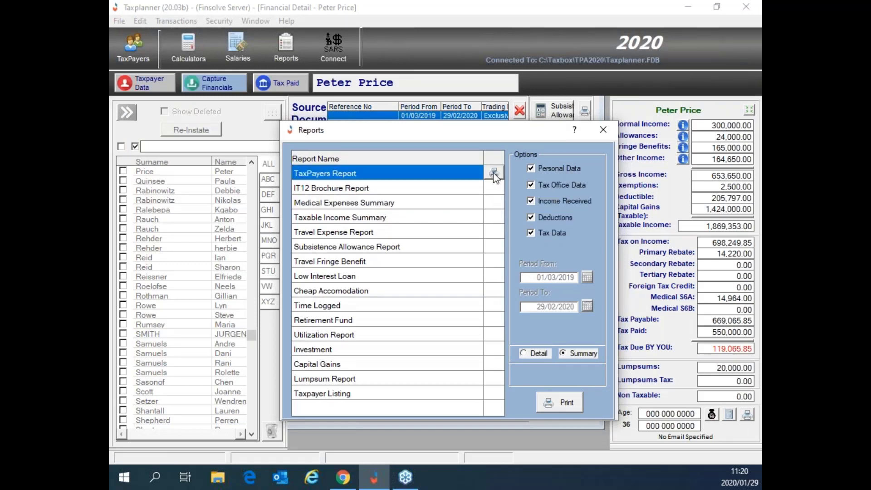
click(494, 173)
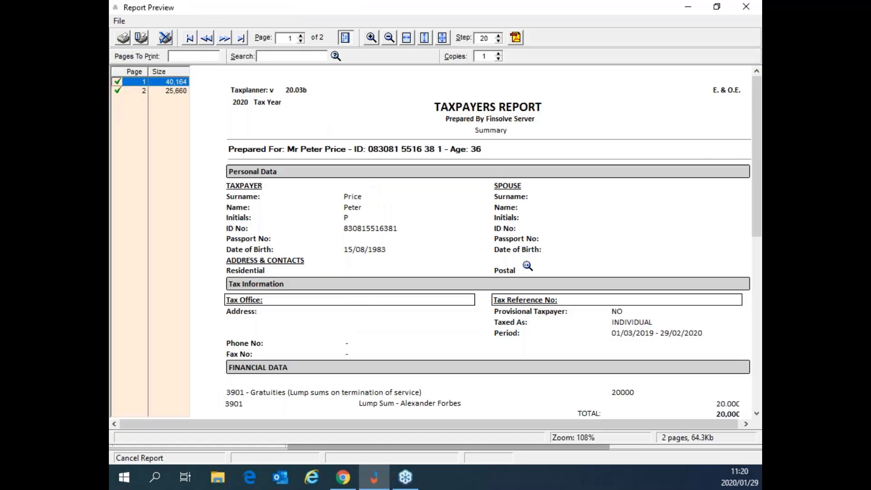
scroll(528, 267, down, 3)
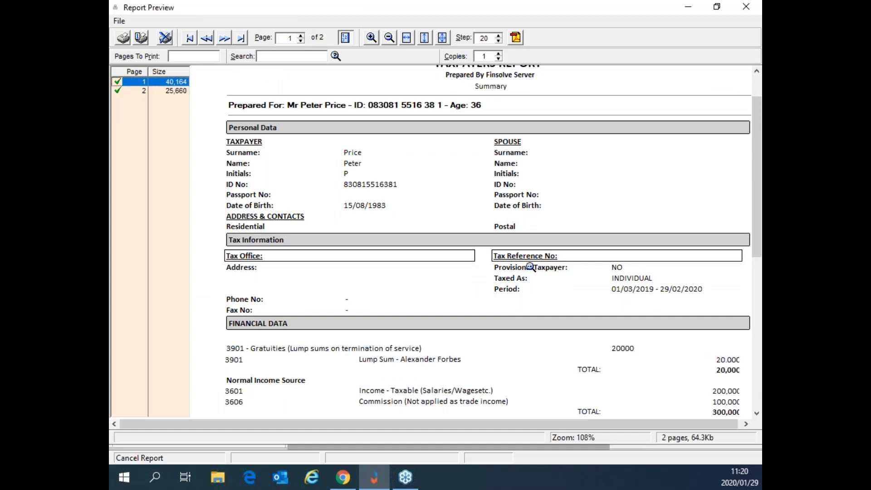
scroll(531, 267, down, 1)
scroll(531, 267, down, 1)
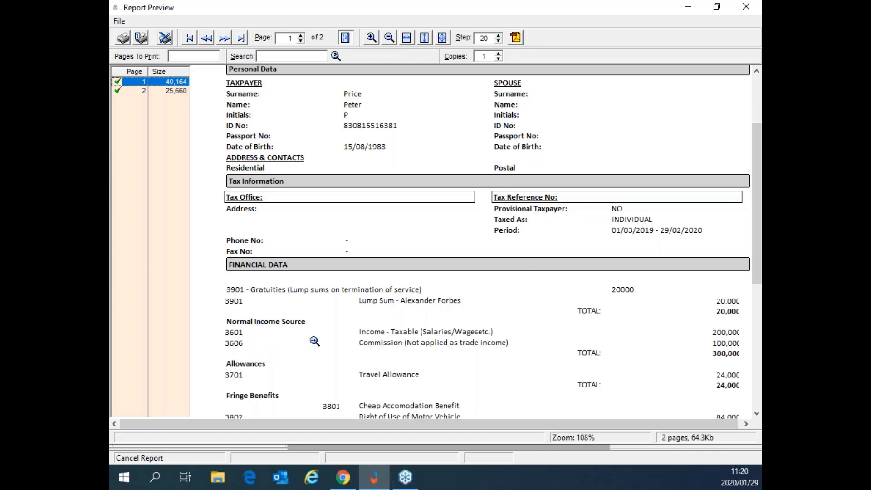
Step: Zoom in and back out while reviewing page 1's income, deductions and taxable income figures
click(720, 333)
scroll(578, 353, down, 2)
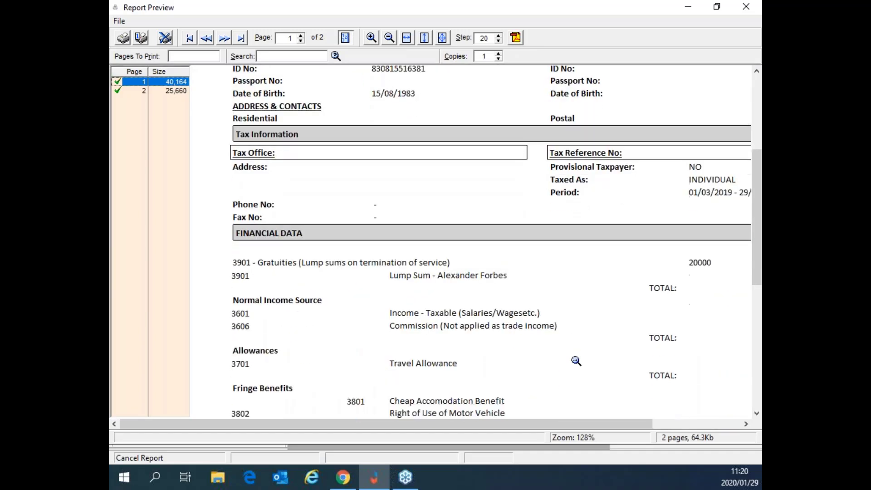
scroll(575, 360, down, 1)
scroll(576, 360, up, 1)
click(390, 39)
click(392, 40)
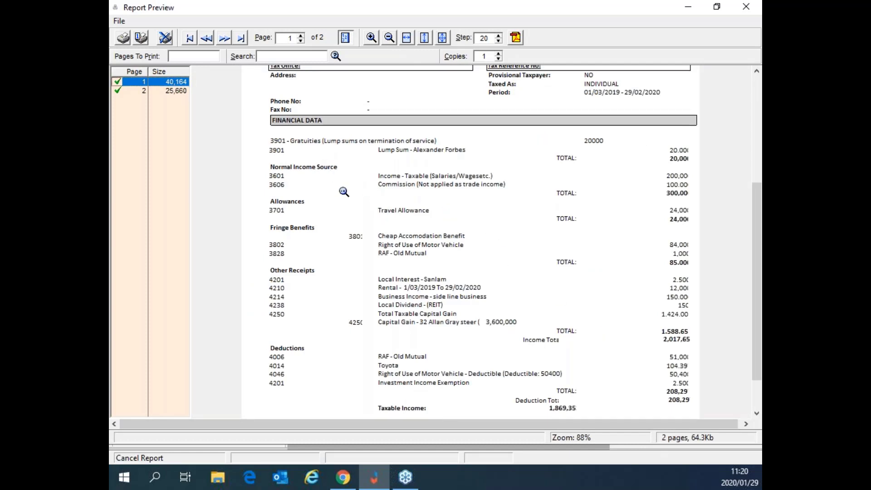
scroll(344, 191, up, 1)
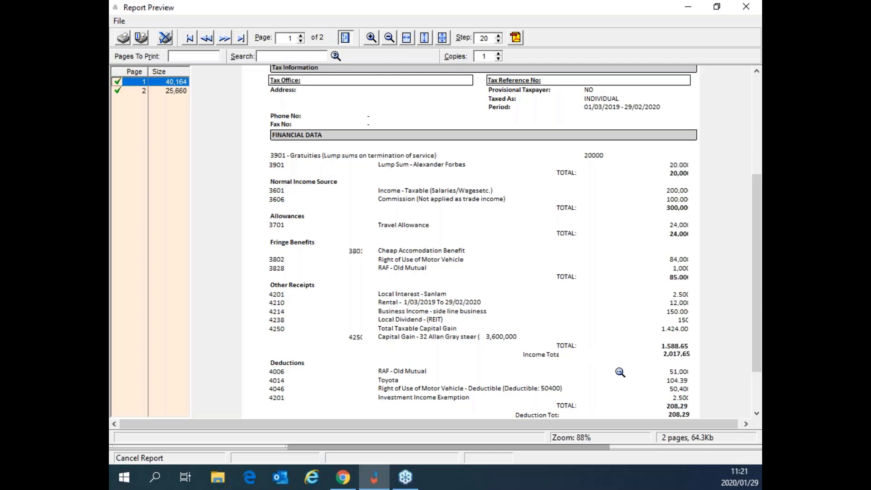
scroll(616, 376, down, 3)
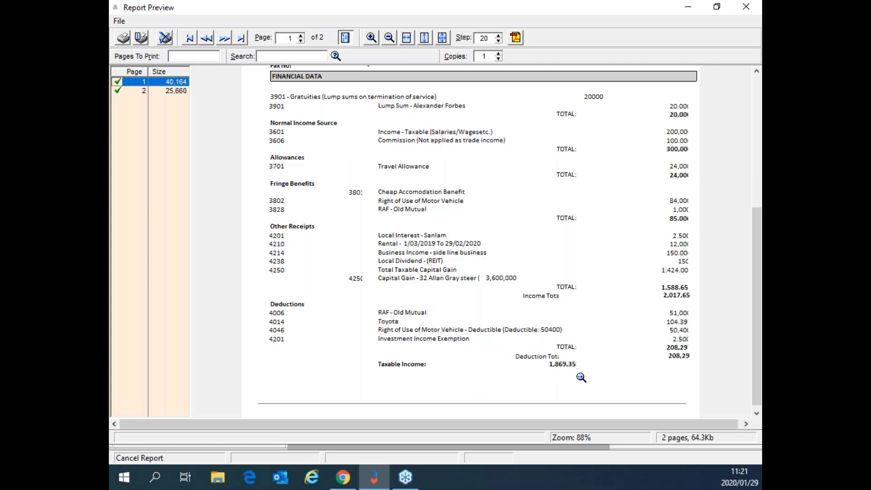
scroll(580, 377, down, 1)
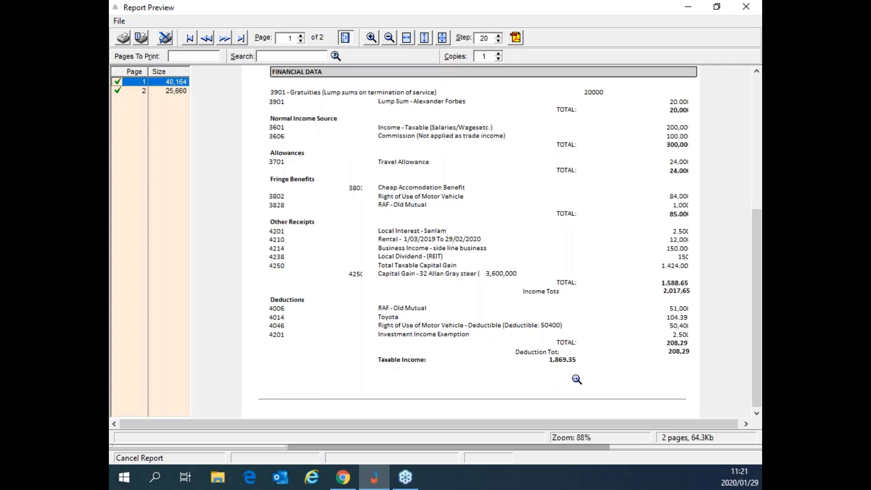
Step: Move to page 2 and review the tax computation ending in 119,065.85 tax due
click(225, 40)
scroll(407, 245, up, 5)
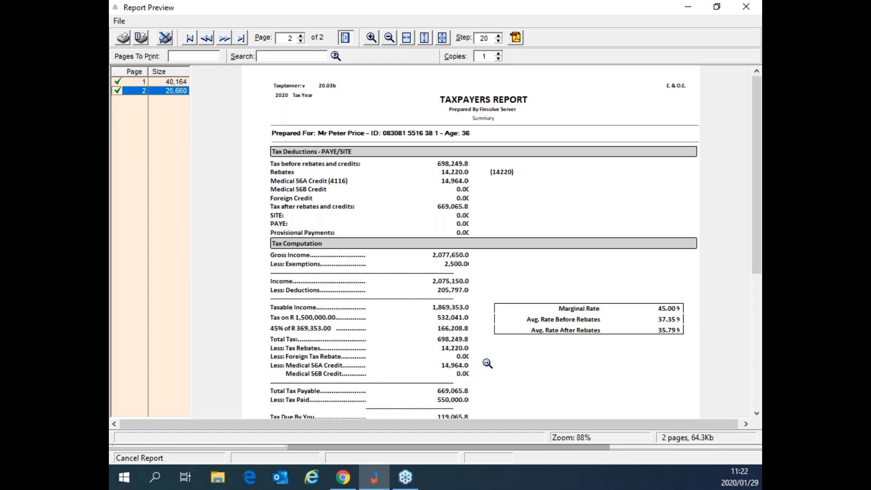
scroll(487, 363, down, 1)
scroll(487, 362, down, 2)
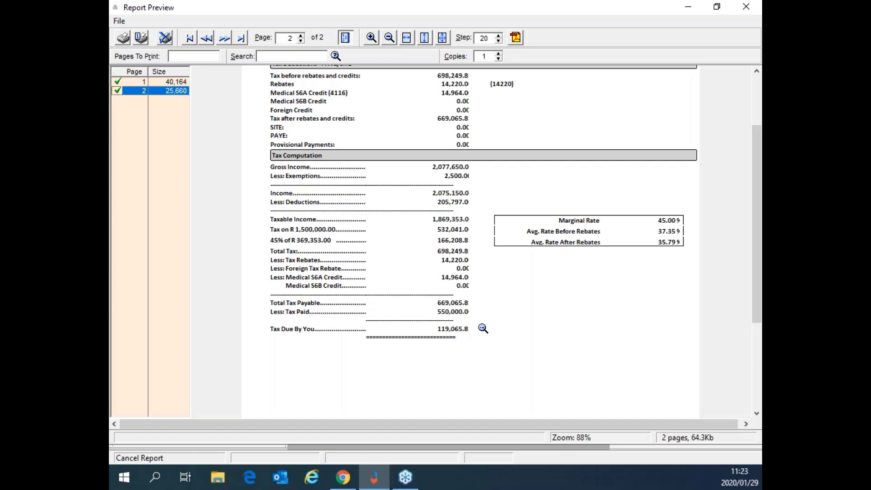
click(125, 40)
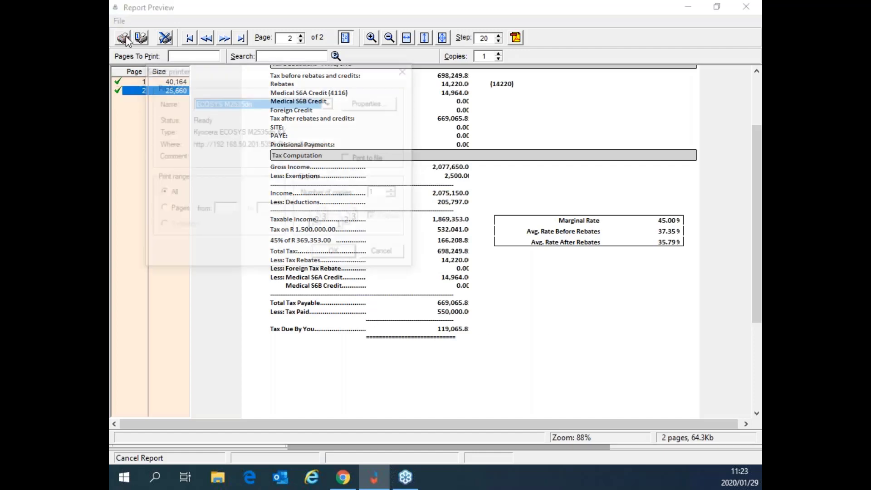
click(331, 102)
click(317, 154)
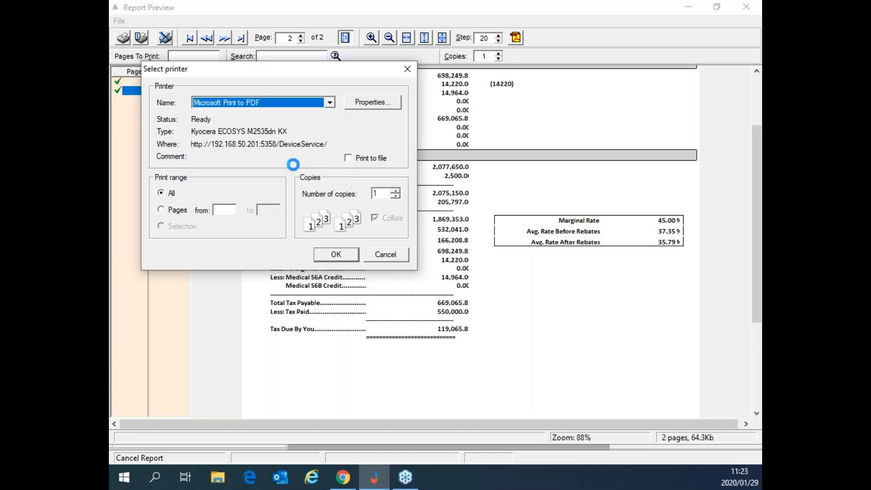
click(377, 258)
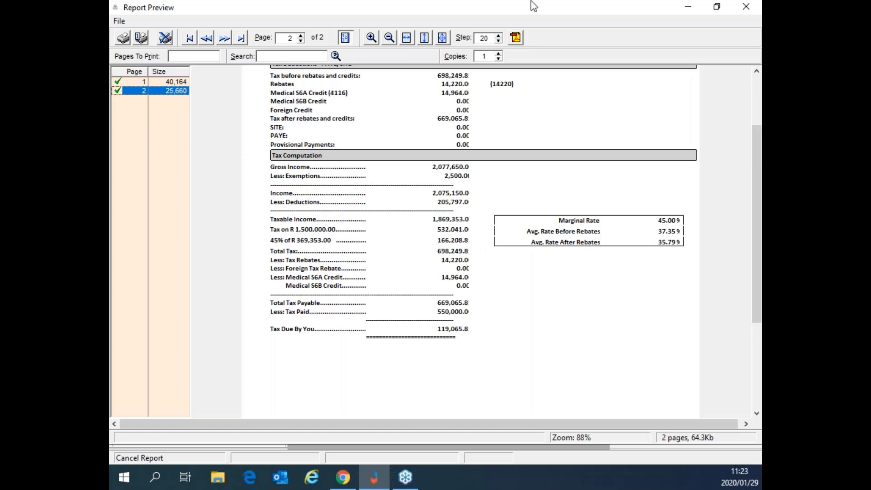
Step: Close the TaxPayers Report preview and the Reports window, back to Financial Detail
click(752, 13)
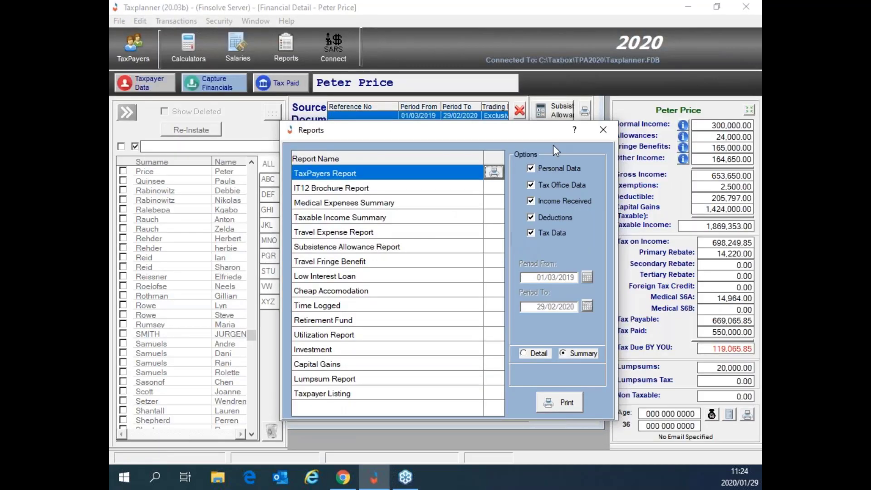
click(608, 131)
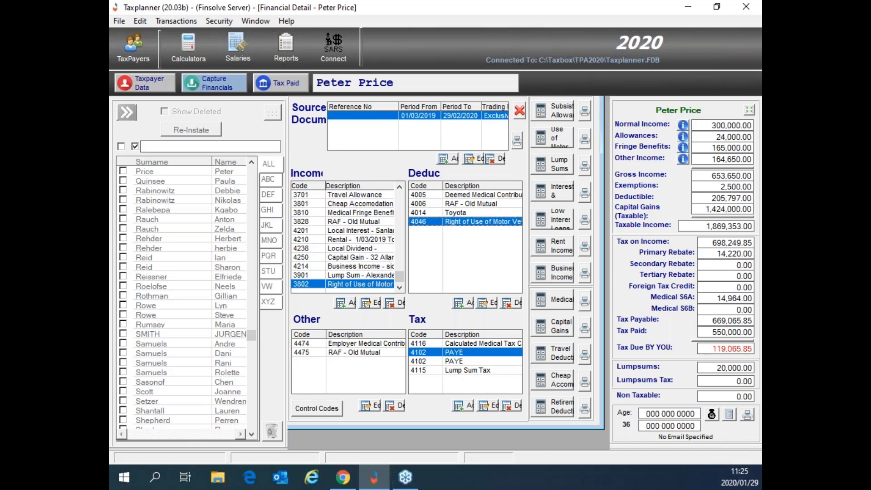
Step: Switch to the browser showing the SARS eFiling tax practitioner dashboard
key(alt+Tab)
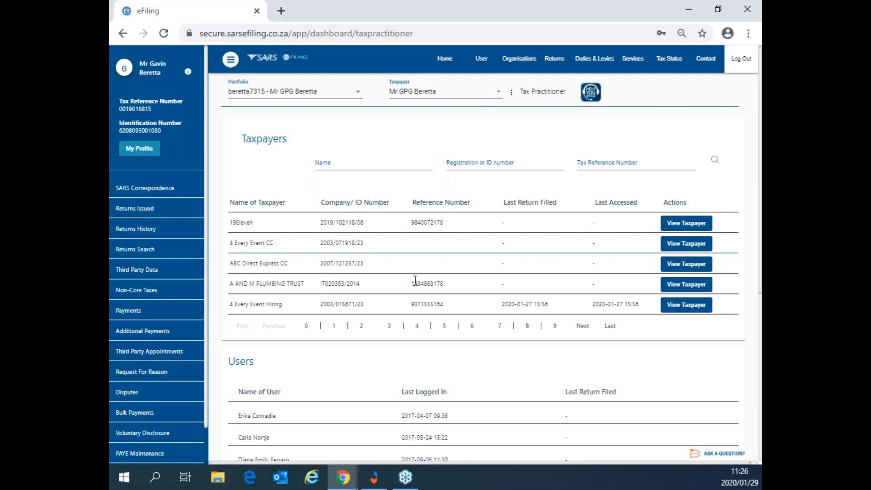
Step: Open Organisations > Organisation > ISV Activation to confirm TAXBOX activation for the user
click(511, 62)
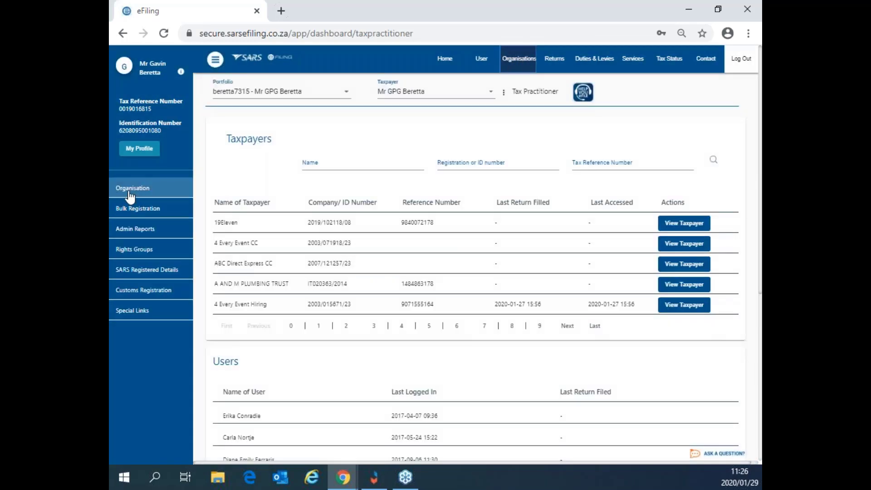
click(124, 194)
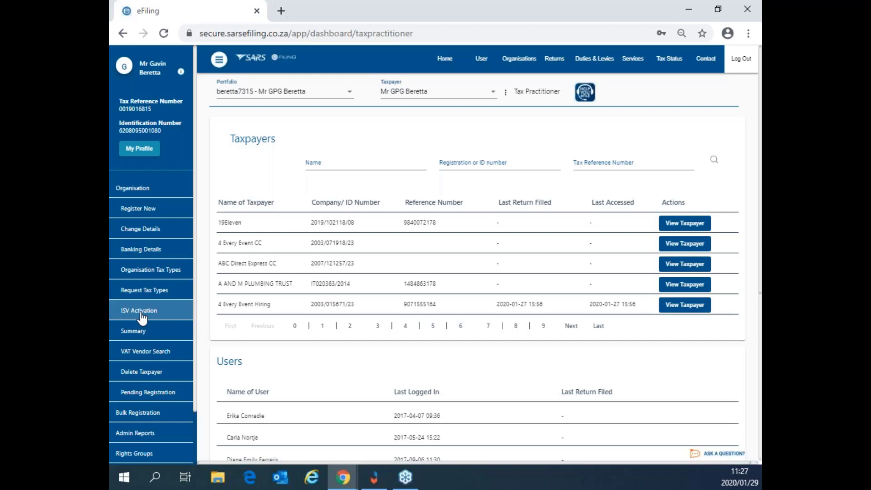
click(142, 316)
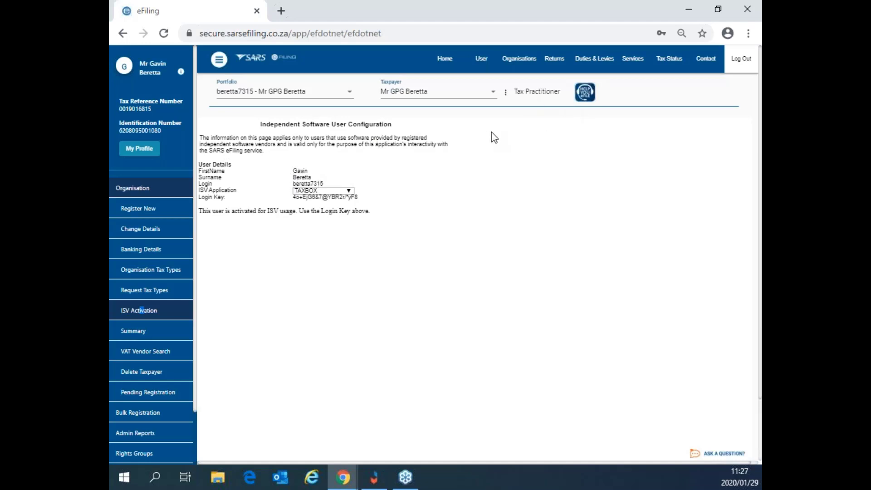
click(350, 191)
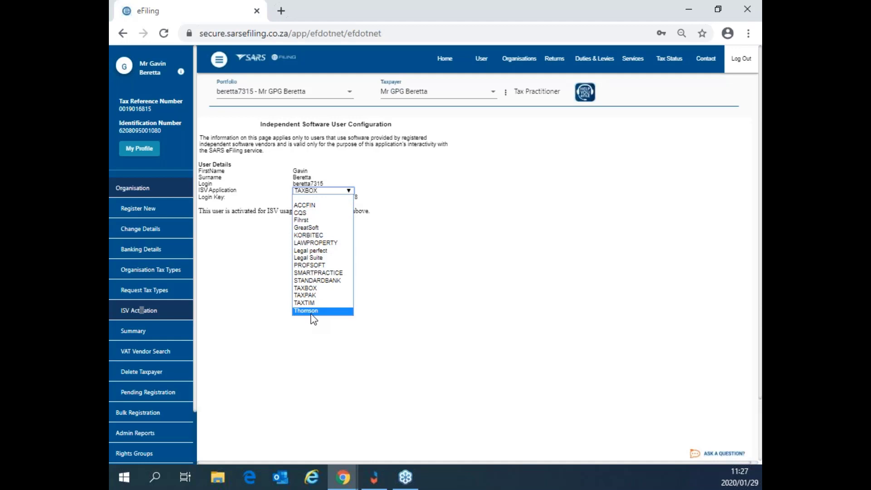
click(317, 290)
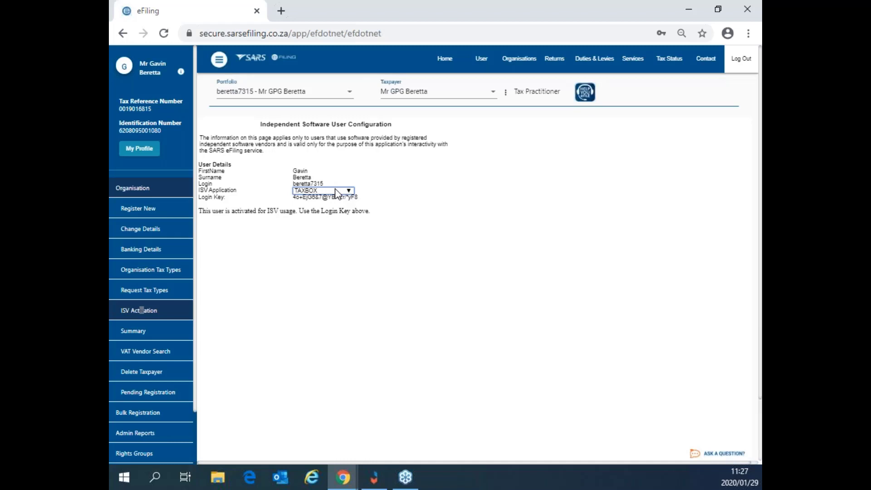
click(290, 168)
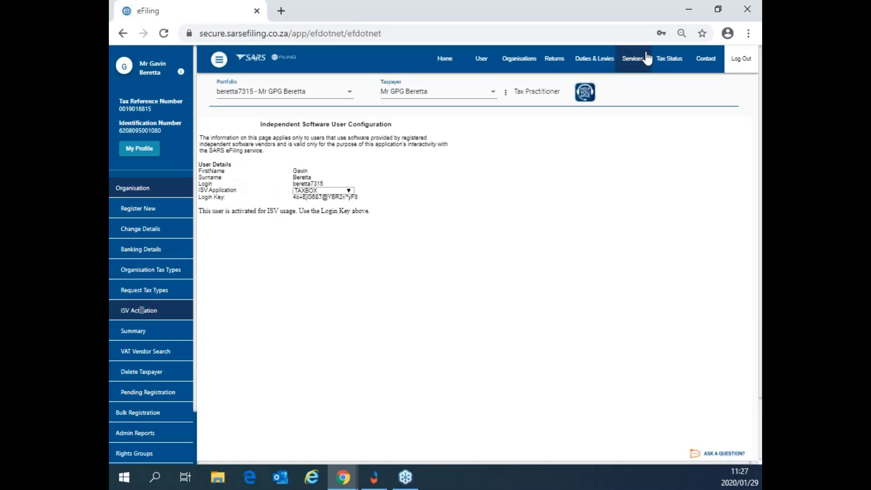
Step: Close the eFiling browser and the taxpayer's Financial Detail window, leaving the tax summary showing
click(746, 15)
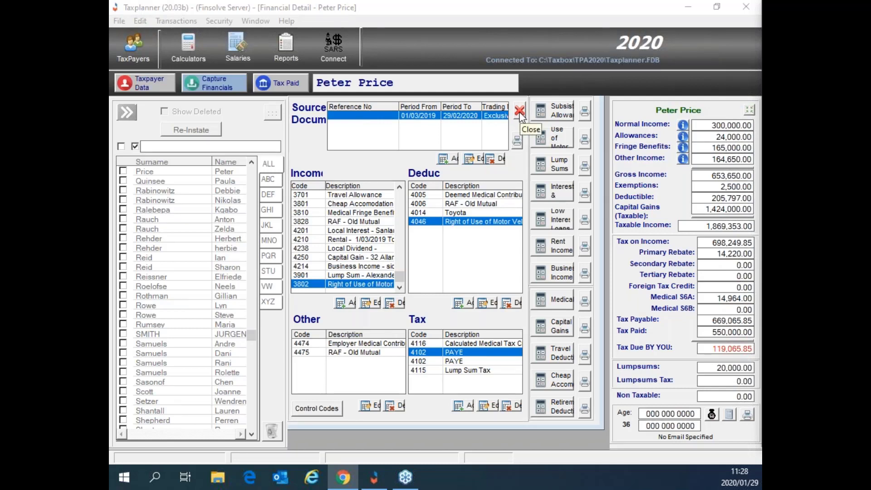
click(531, 124)
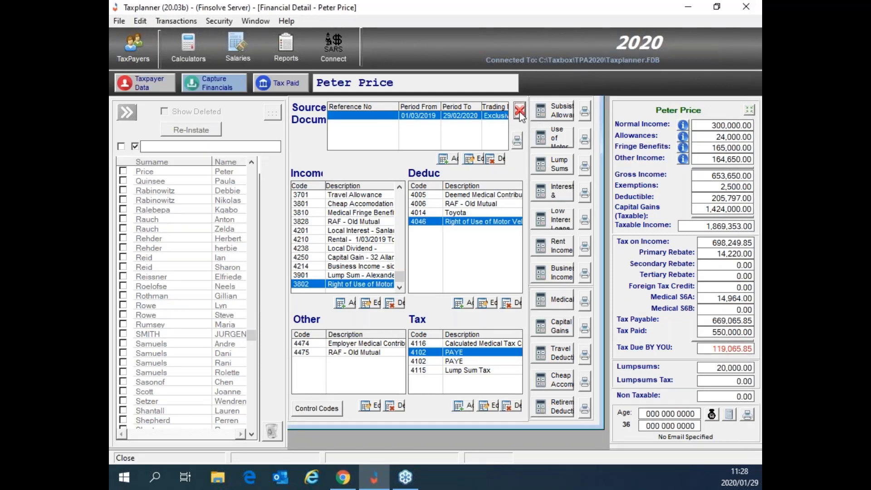
click(520, 111)
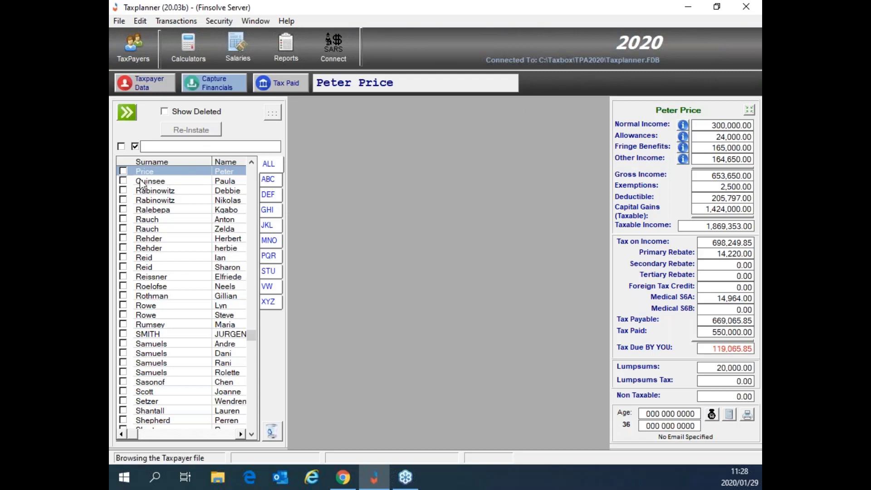
click(215, 84)
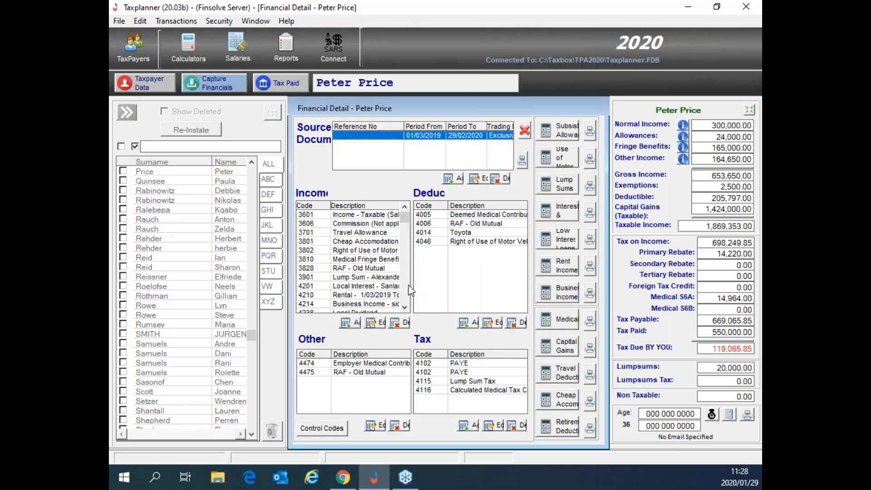
click(525, 131)
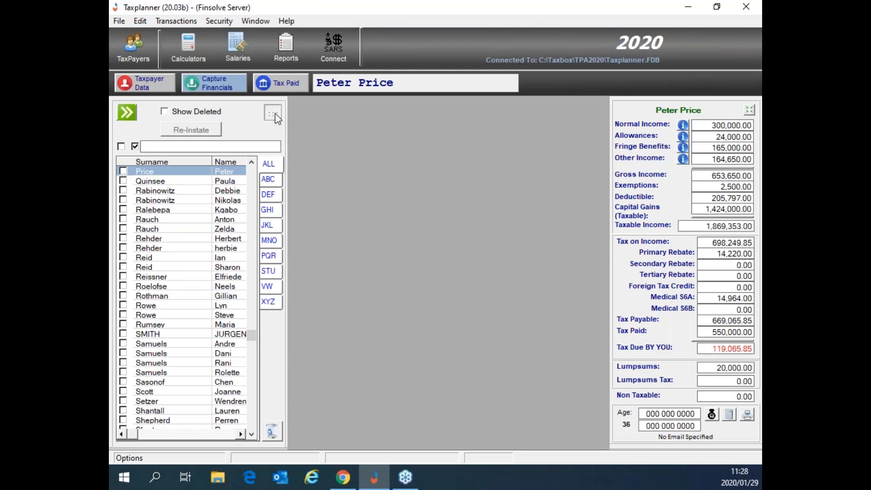
Step: Open SARS Profile Setup from the Practitioner Profile option and start inserting a new profile
click(273, 114)
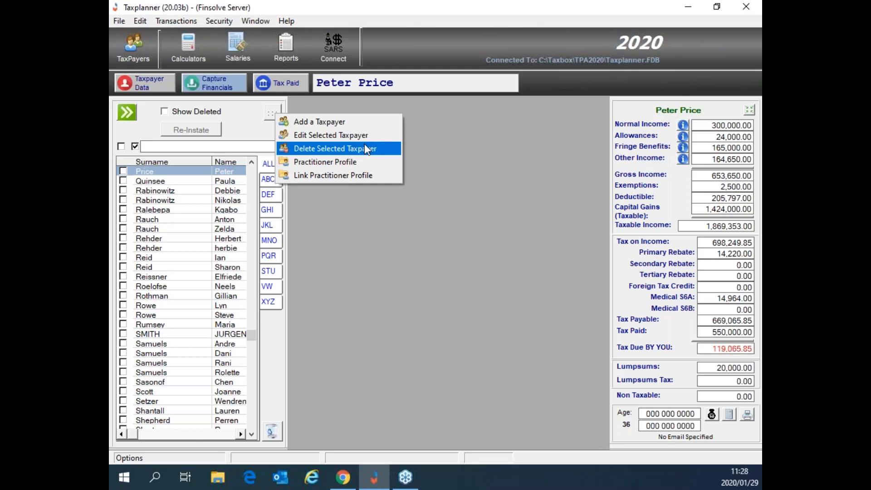
click(322, 164)
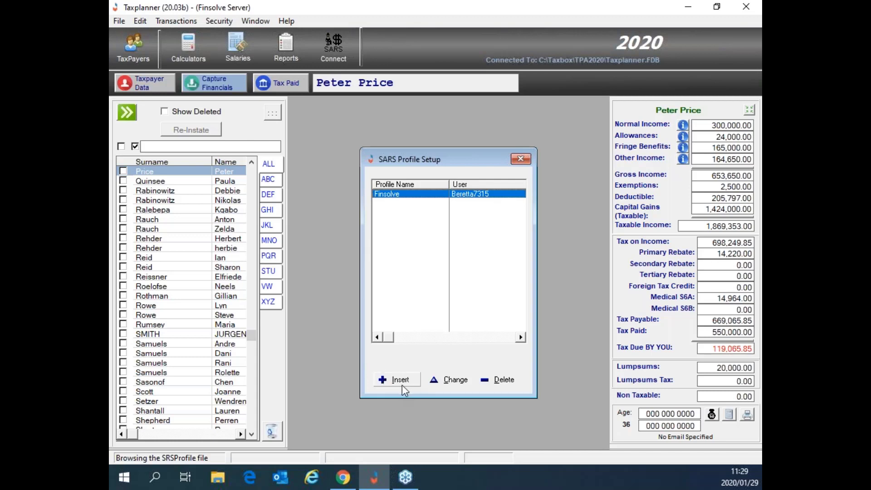
click(414, 380)
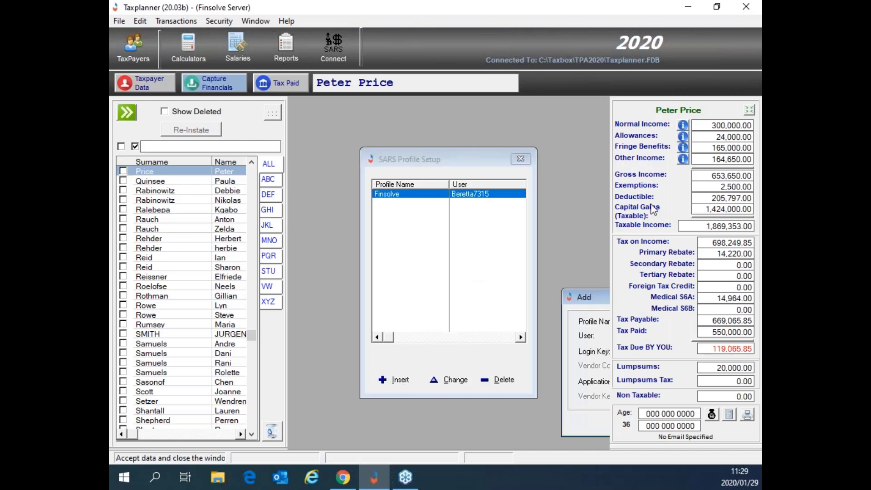
Step: Bring the Add form into view and name the profile 'new hard bar'
drag(594, 306, 365, 229)
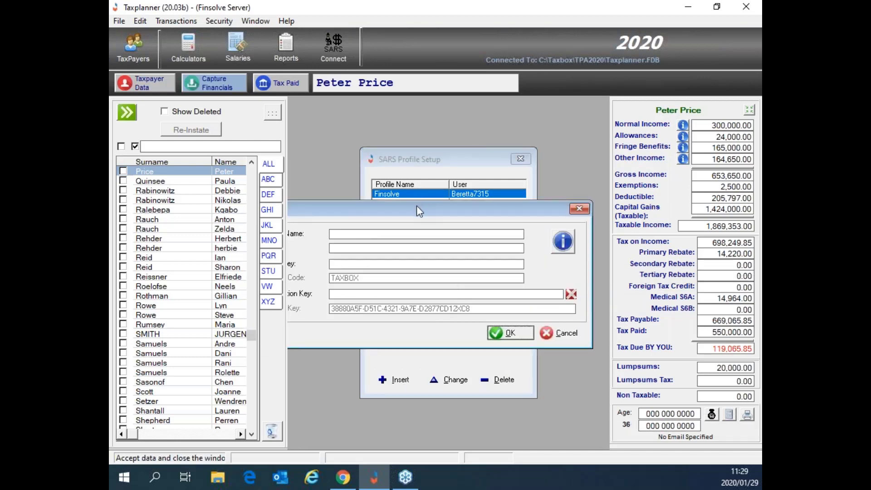
drag(416, 206, 435, 209)
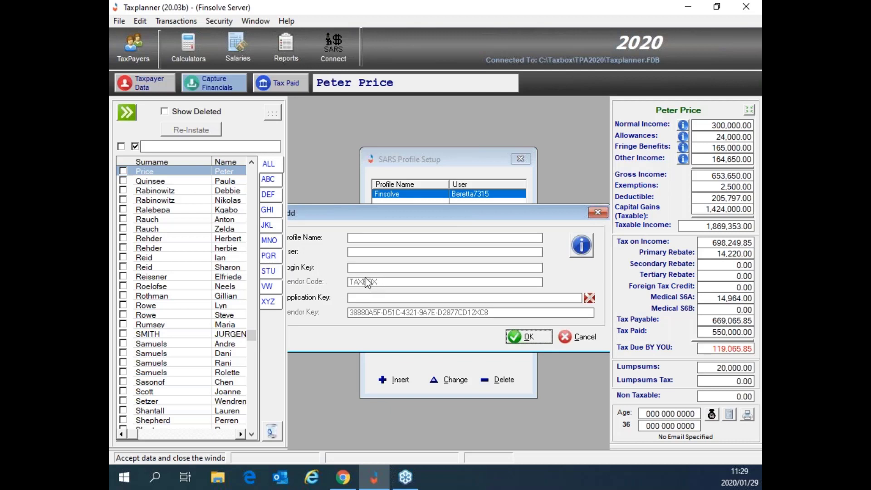
click(358, 238)
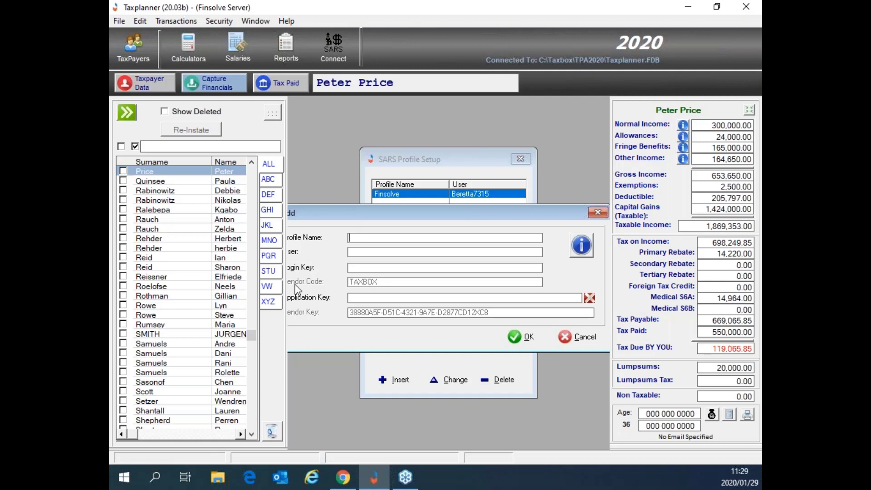
text(new hard bar)
Step: Enter the eFiling user name and the login key for the new profile
drag(389, 218, 408, 223)
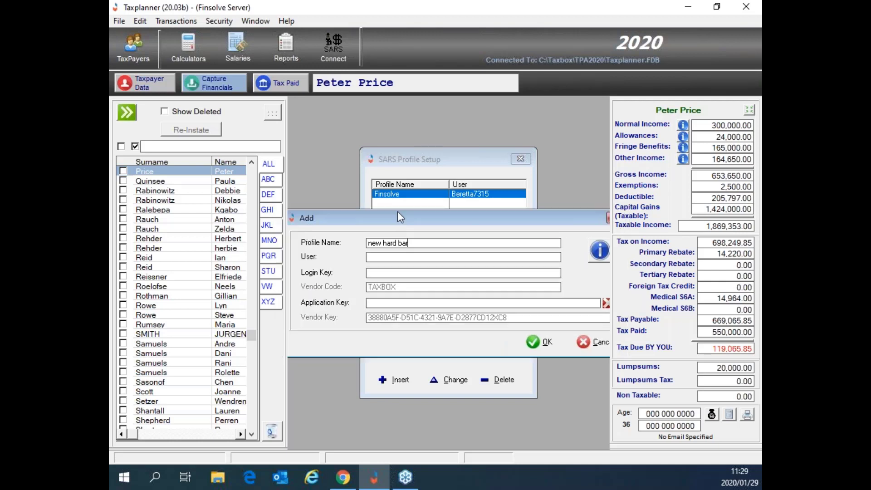
click(395, 256)
key(Tab)
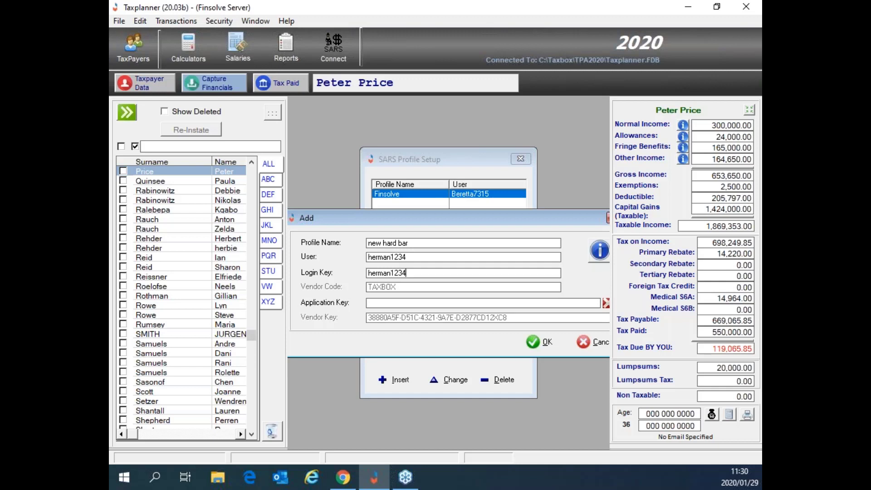
Step: Save the 'new hard bar' profile and close SARS Profile Setup
click(542, 342)
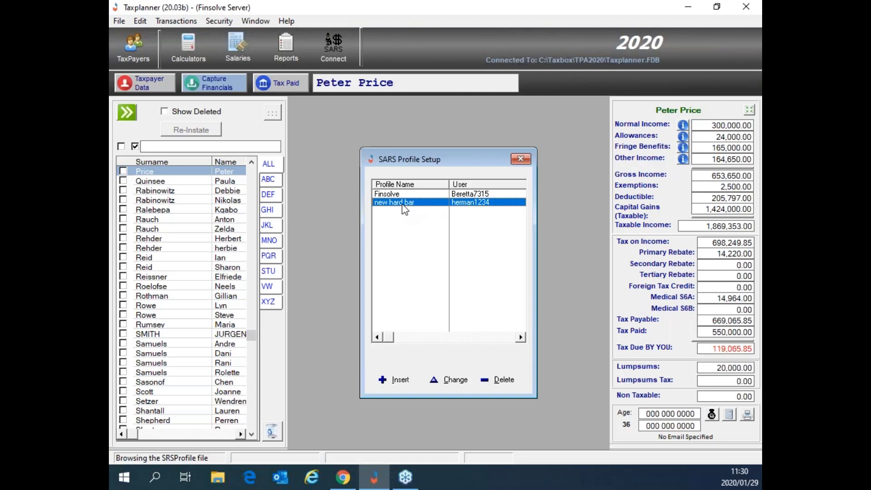
click(522, 160)
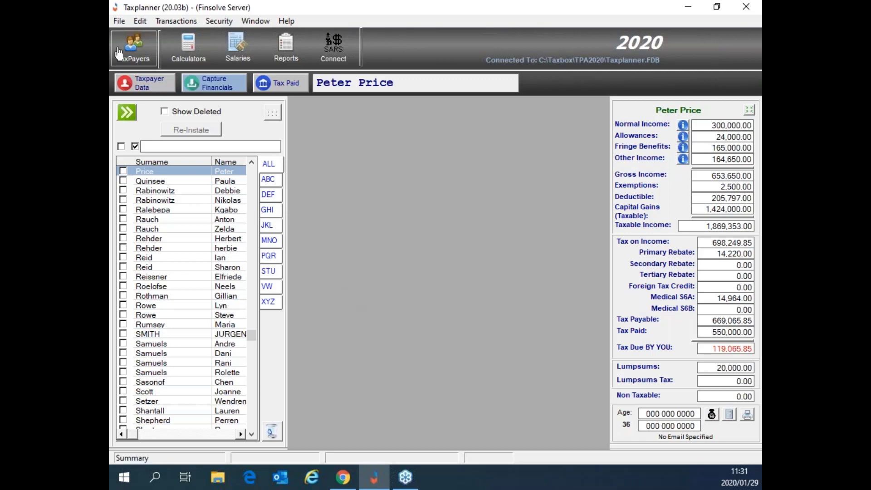
Step: Return to the TaxPayers view showing taxable income 1,869,353.00 and tax due 119,065.85
click(132, 42)
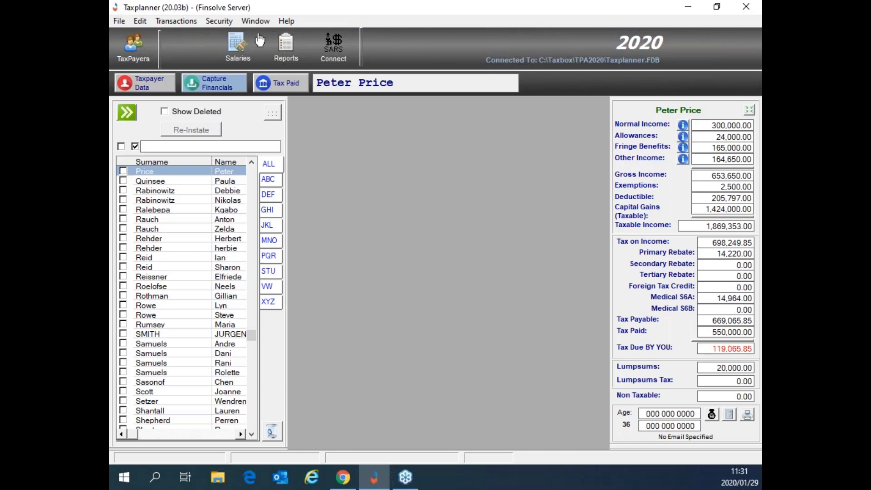